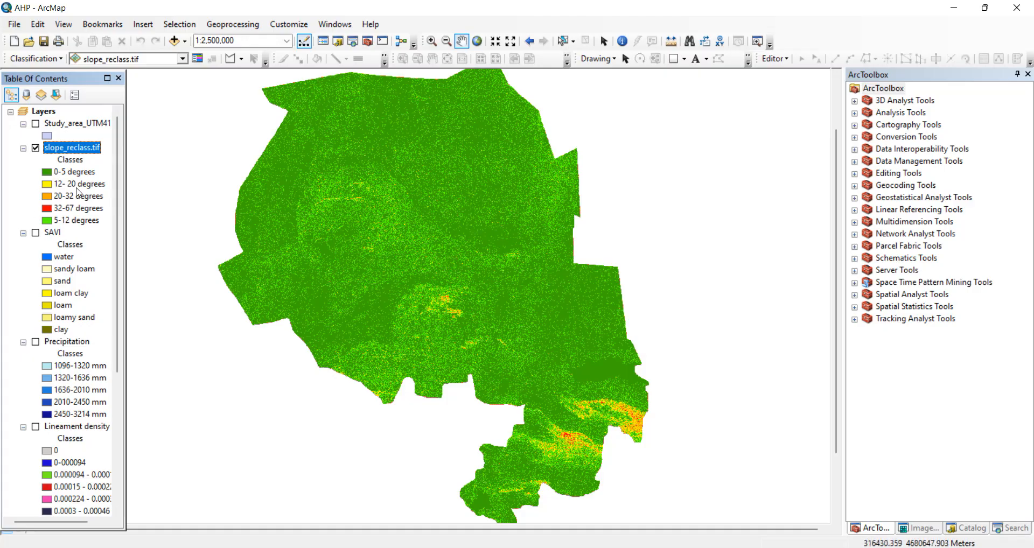
- Open the attribute table of slope_reclass.tif, examine the value and class of each row, and close it
right_click(72, 148)
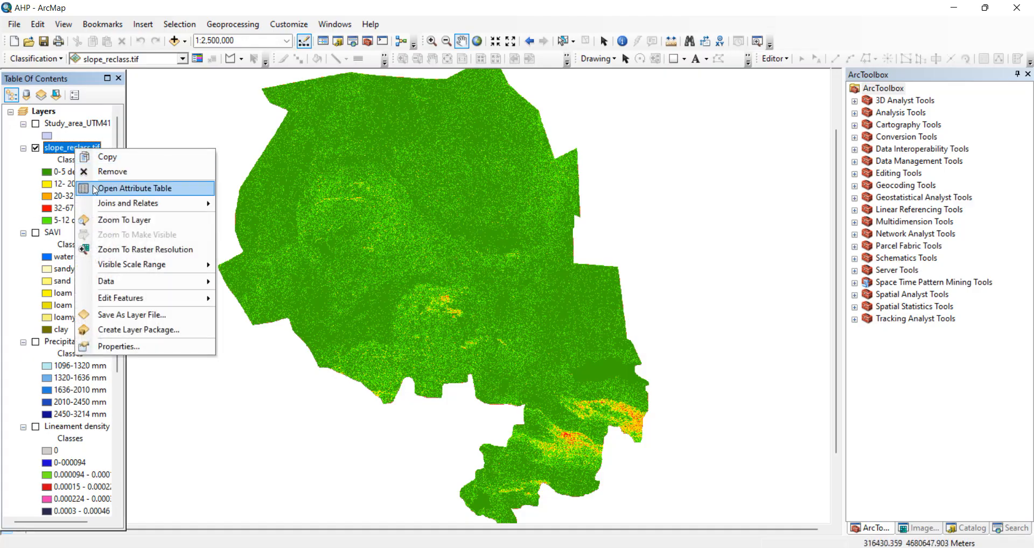
left_click(127, 189)
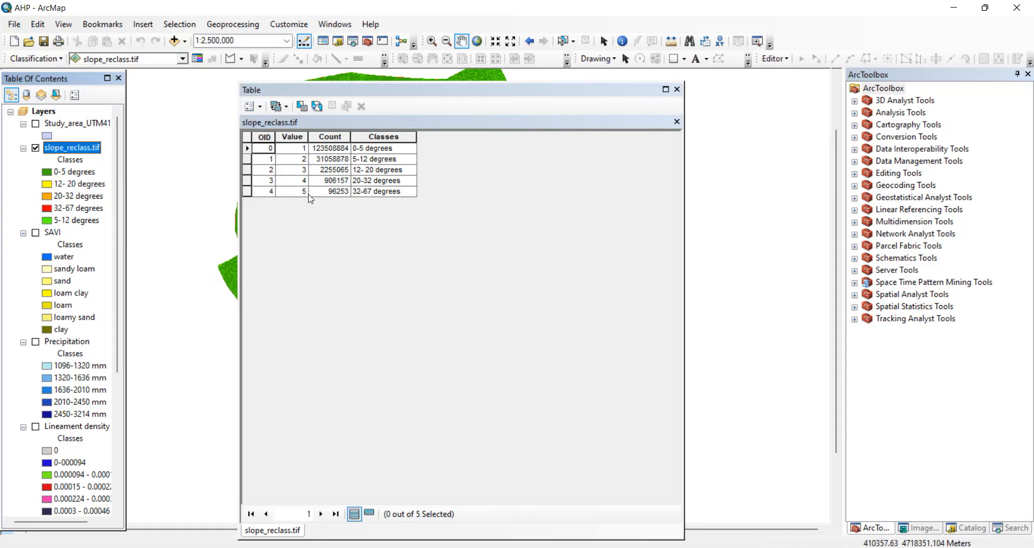
left_click(677, 89)
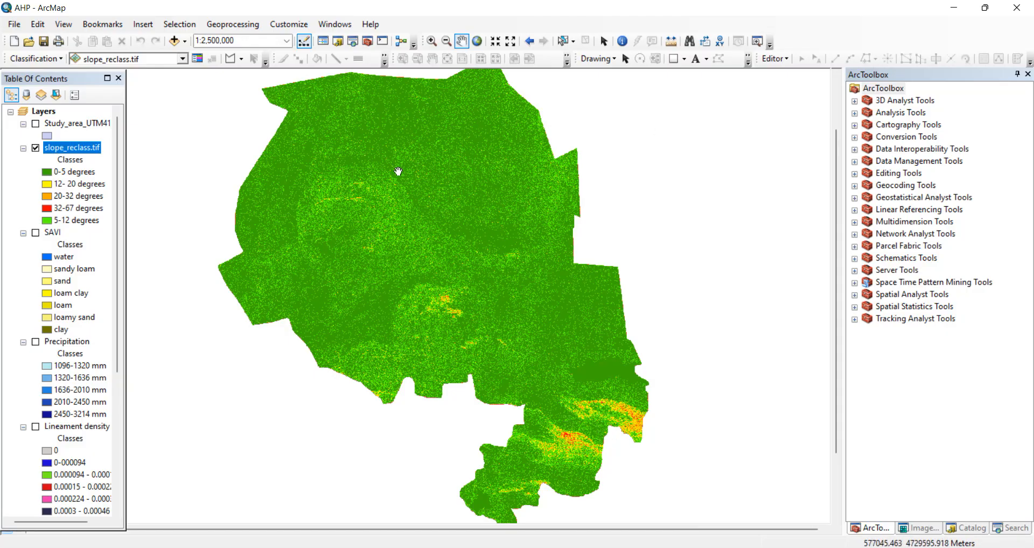
- Display the SAVI layer on the map in place of slope_reclass.tif
left_click(35, 233)
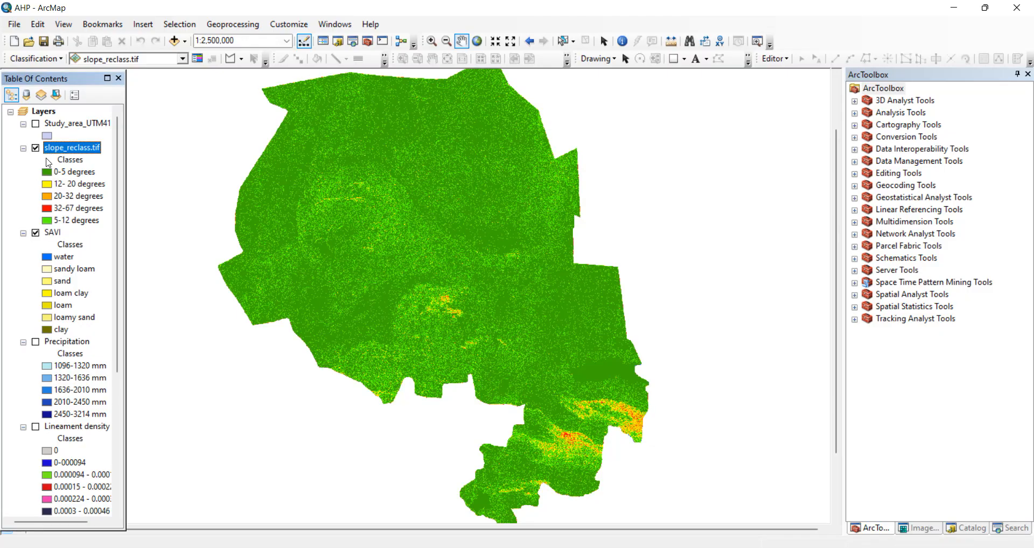
left_click(36, 148)
left_click_drag(554, 356, 539, 345)
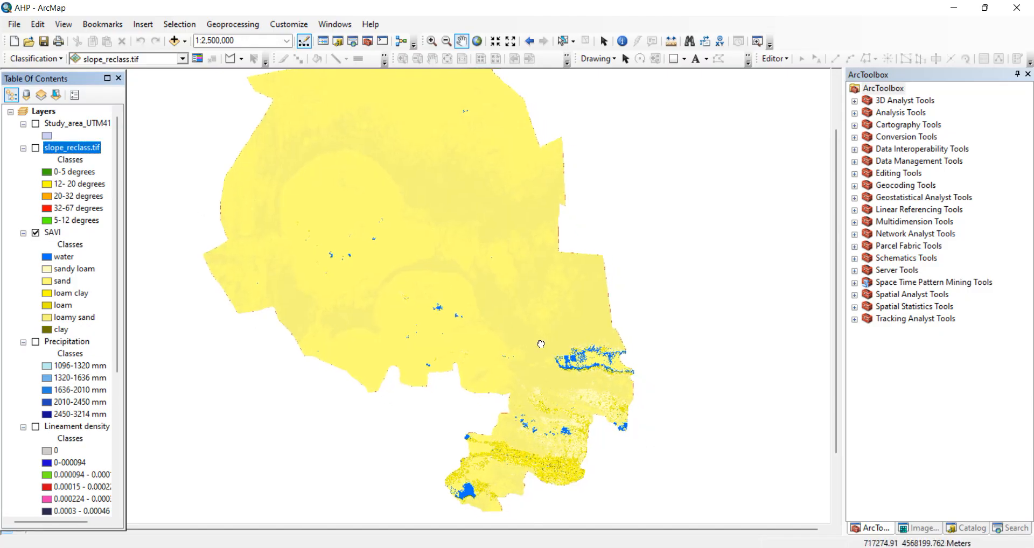
- Examine the SAVI soil classes, including clay, loam, loamy sand, loam clay and sand, against the map
left_click(54, 233)
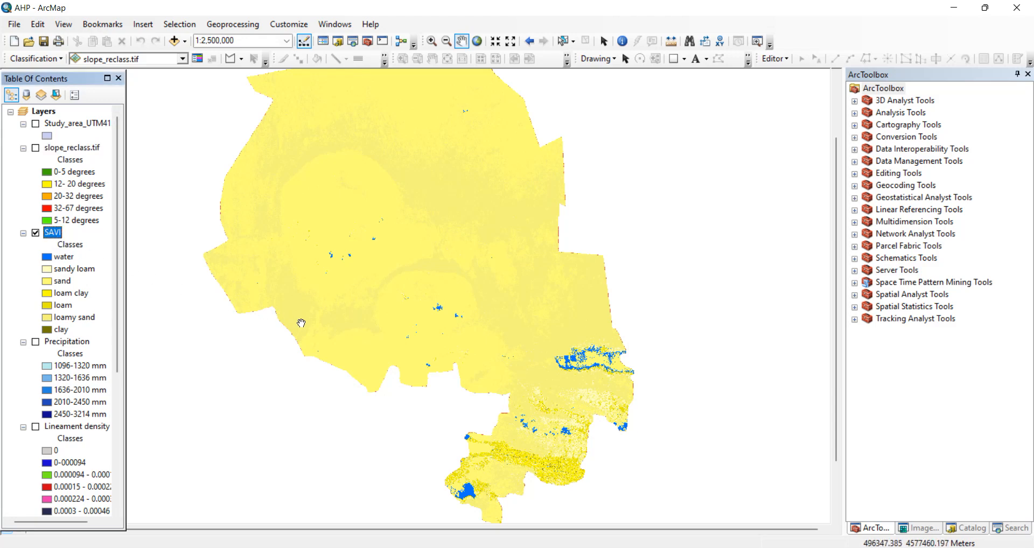
left_click(61, 330)
left_click(62, 306)
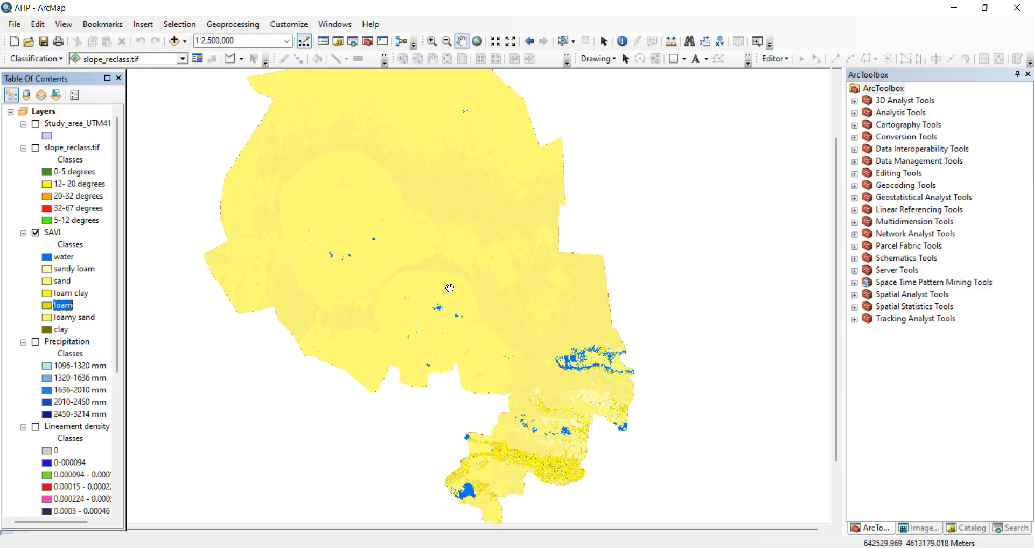
scroll(485, 310, "up", 1)
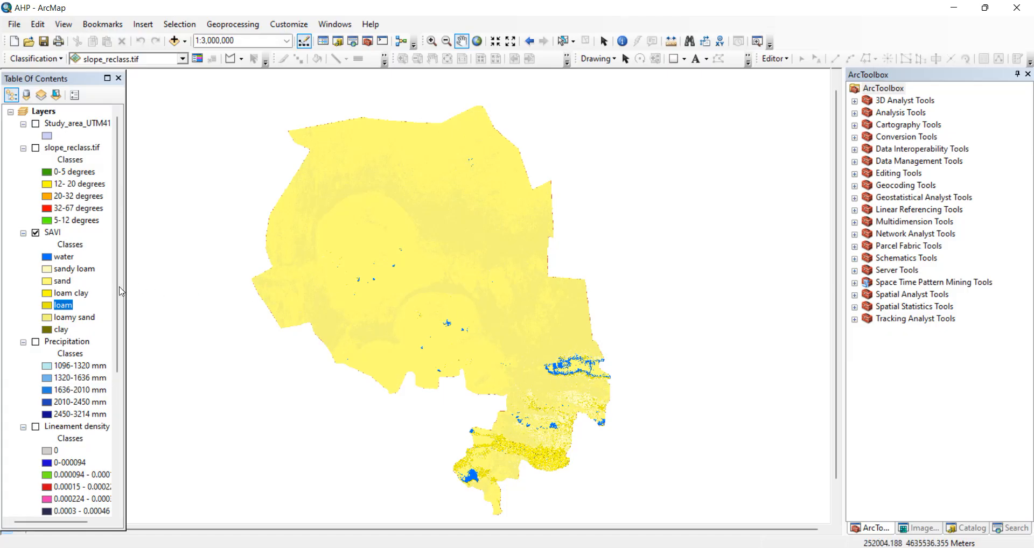
left_click(74, 318)
left_click(73, 304)
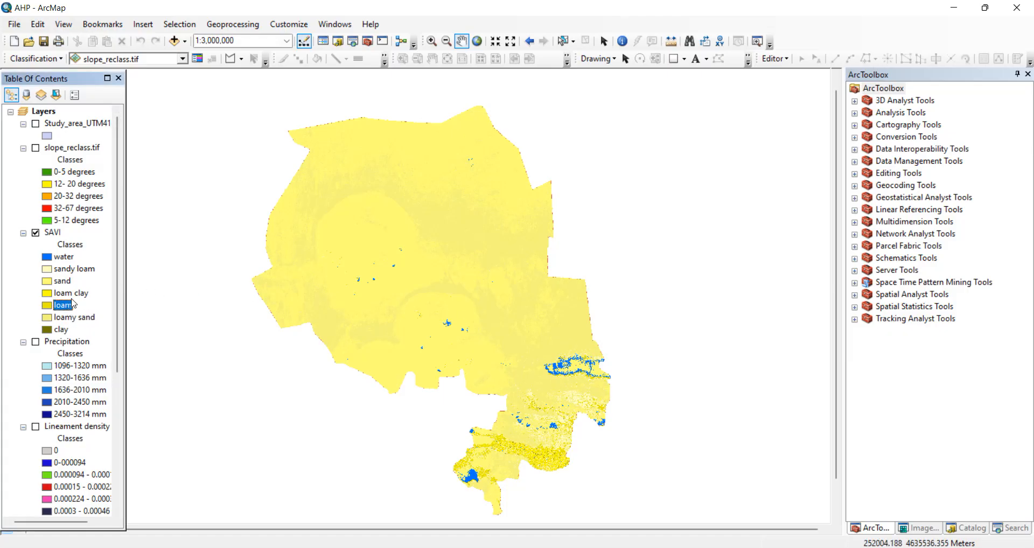
left_click(74, 294)
left_click(69, 282)
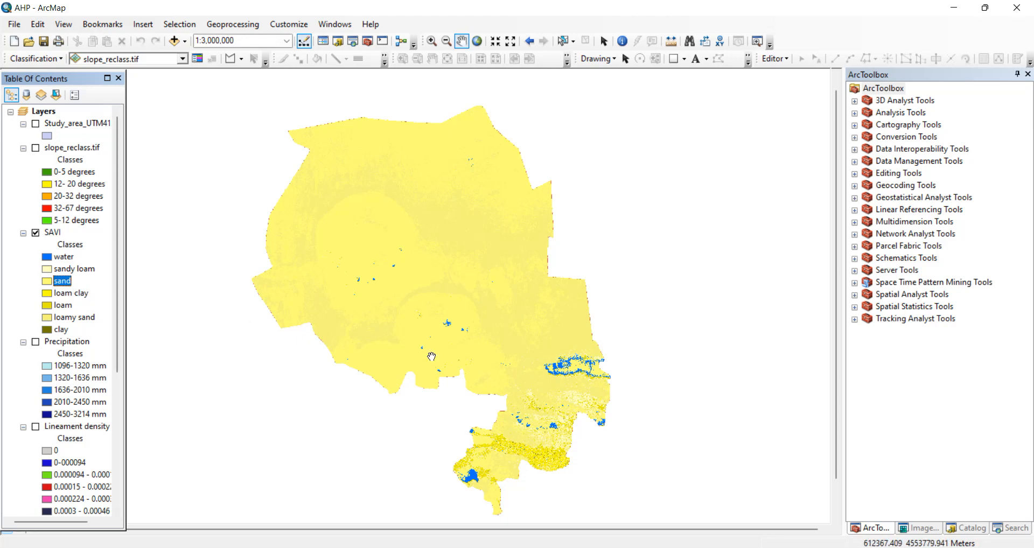
- Display the Precipitation layer in place of SAVI and examine its lowest and highest rainfall classes, 1096-1320 mm and 2450-3214 mm
left_click(35, 342)
left_click(36, 234)
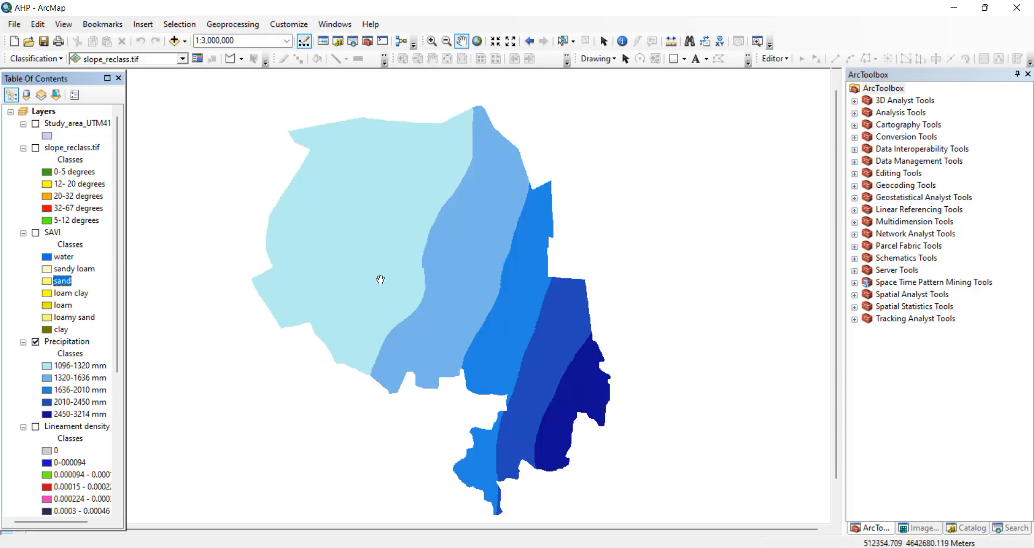
left_click(80, 342)
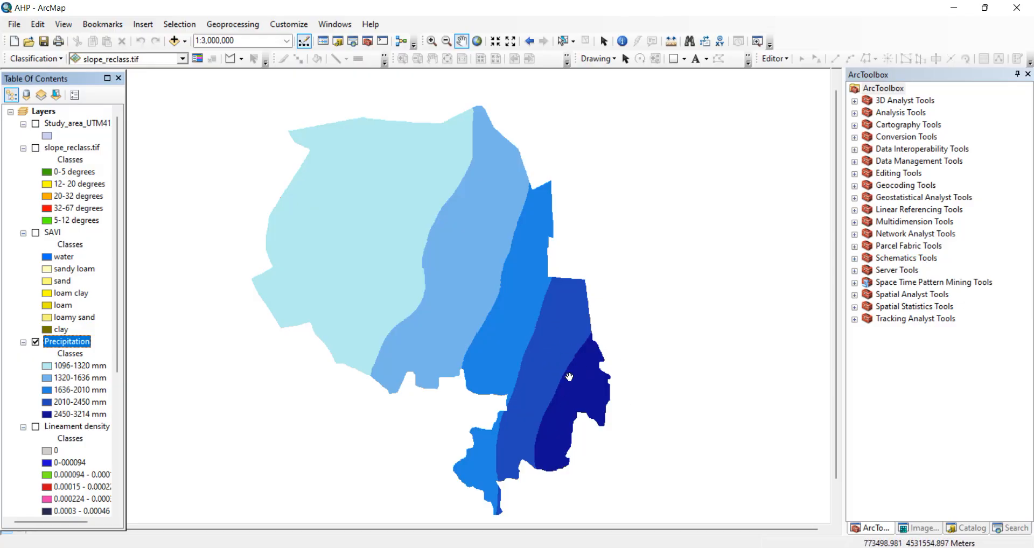
left_click(78, 414)
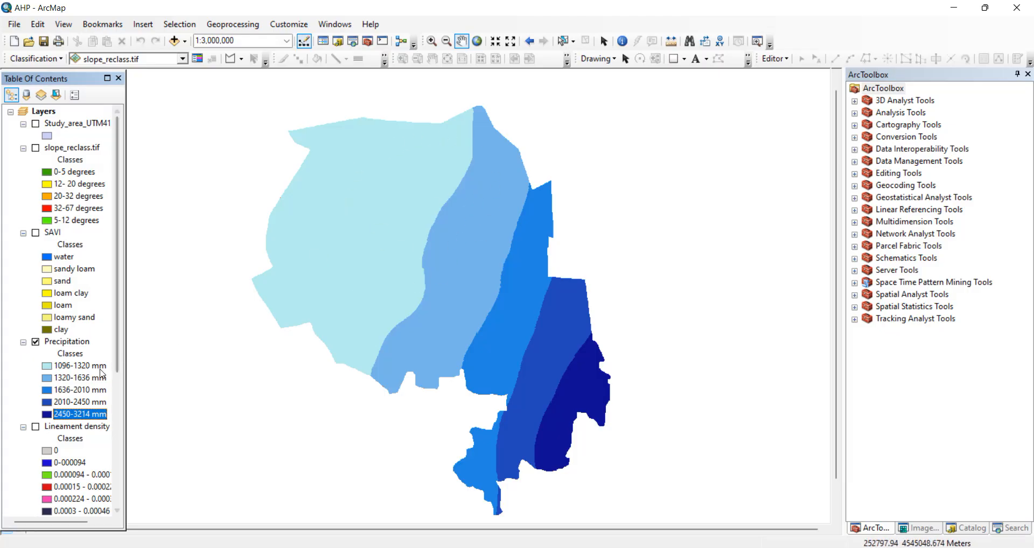
left_click(54, 369)
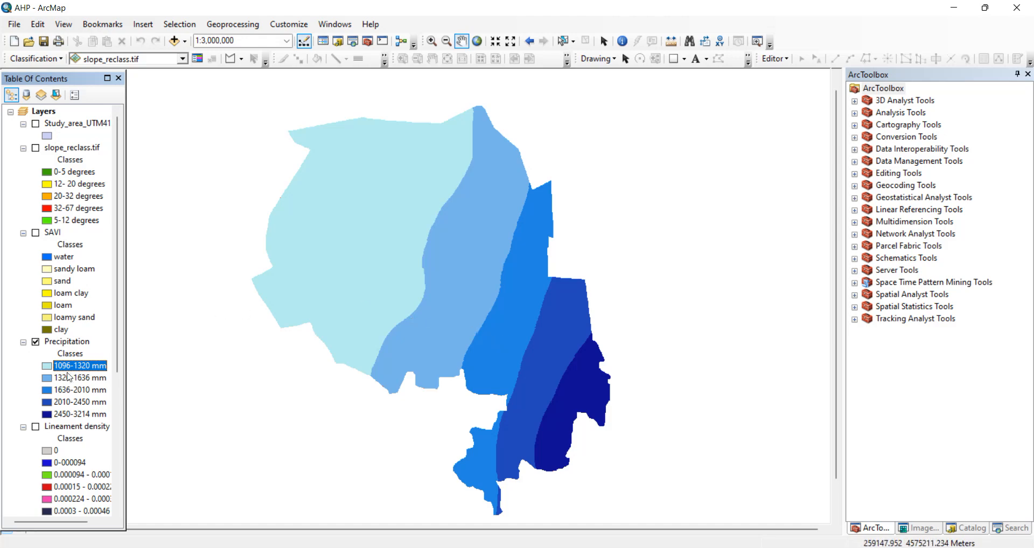
left_click(100, 416)
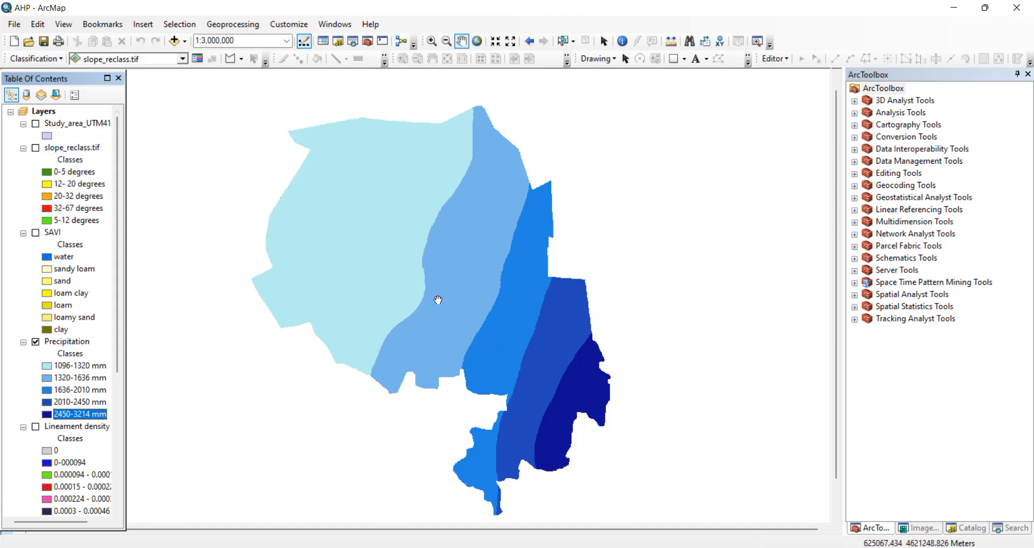
- Display the Lineament density layer in place of Precipitation and examine its classes from 0 to 0.0003 - 0.00046
scroll(36, 340, "down", 1)
scroll(36, 339, "down", 1)
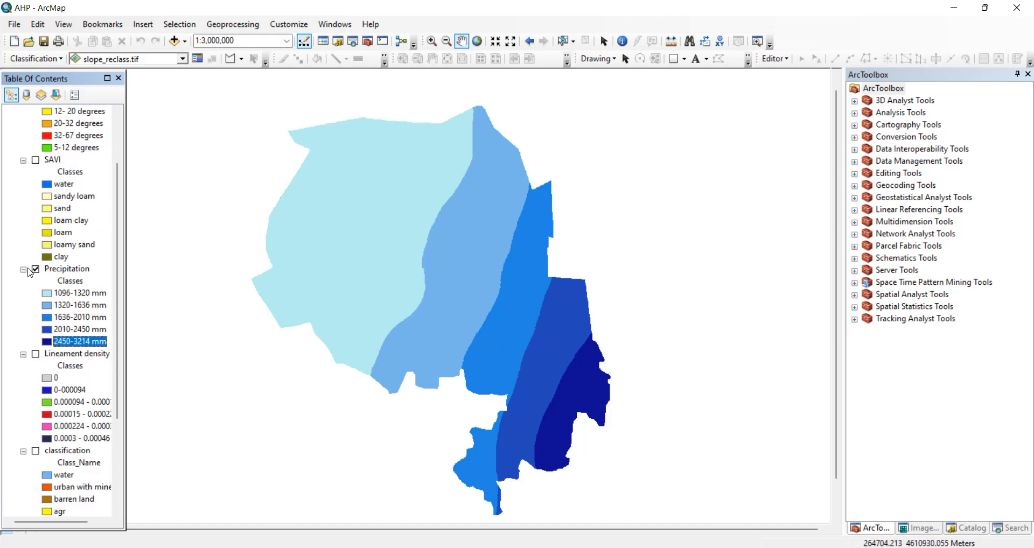
left_click(35, 355)
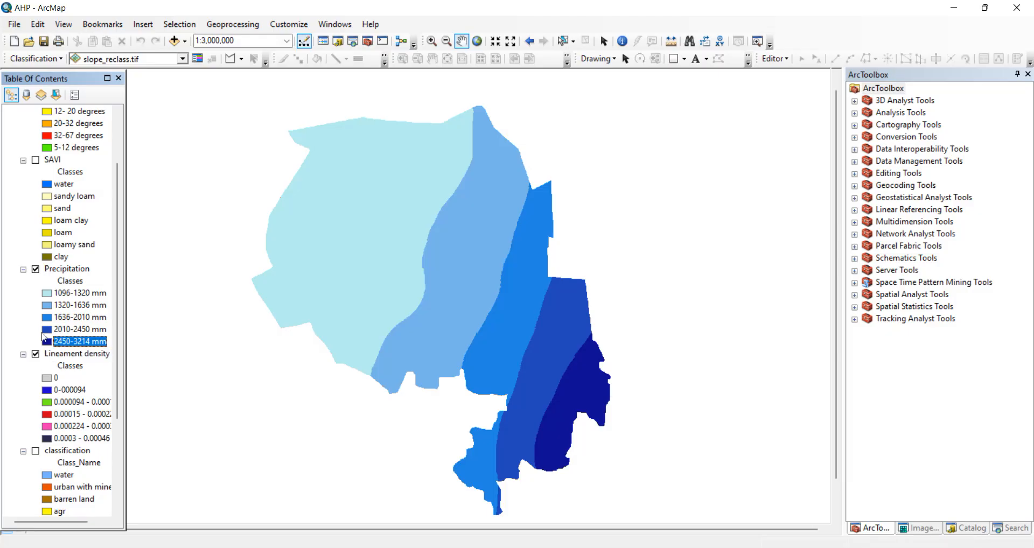
left_click(36, 270)
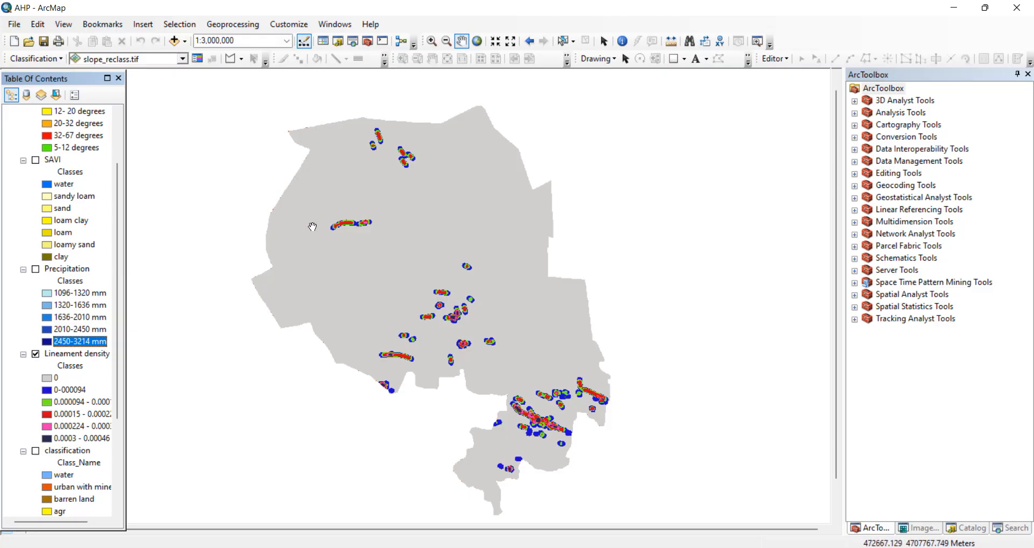
left_click(89, 360)
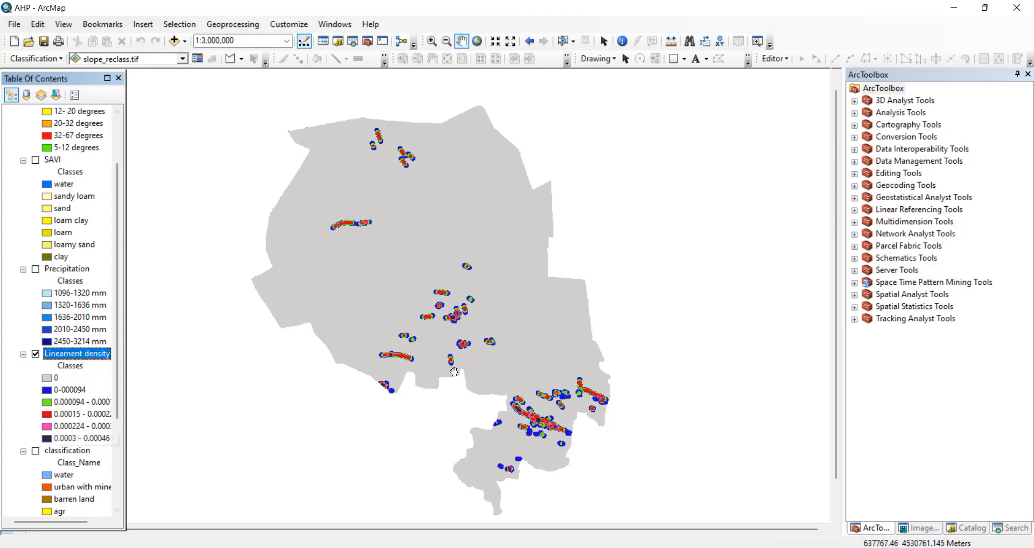
left_click(86, 439)
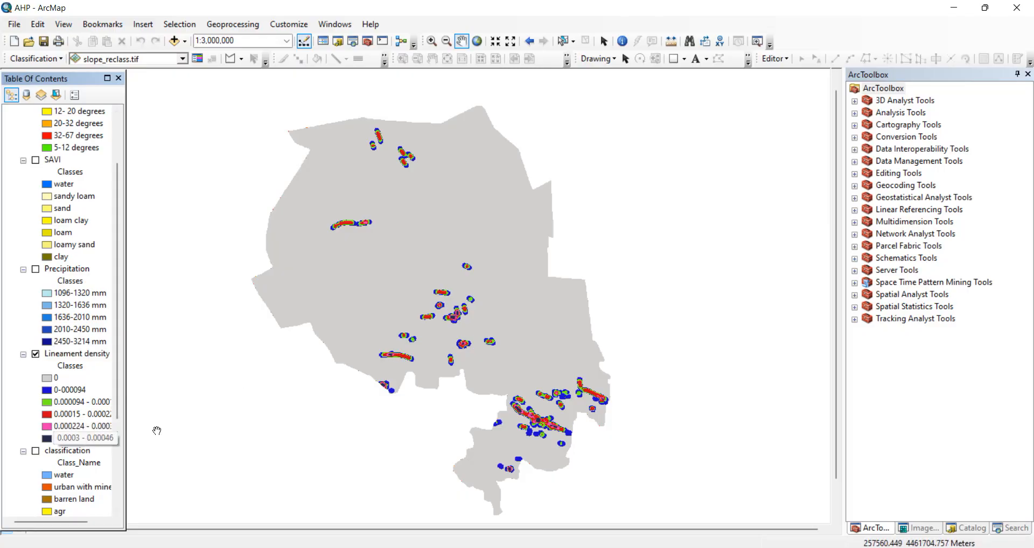
left_click(56, 378)
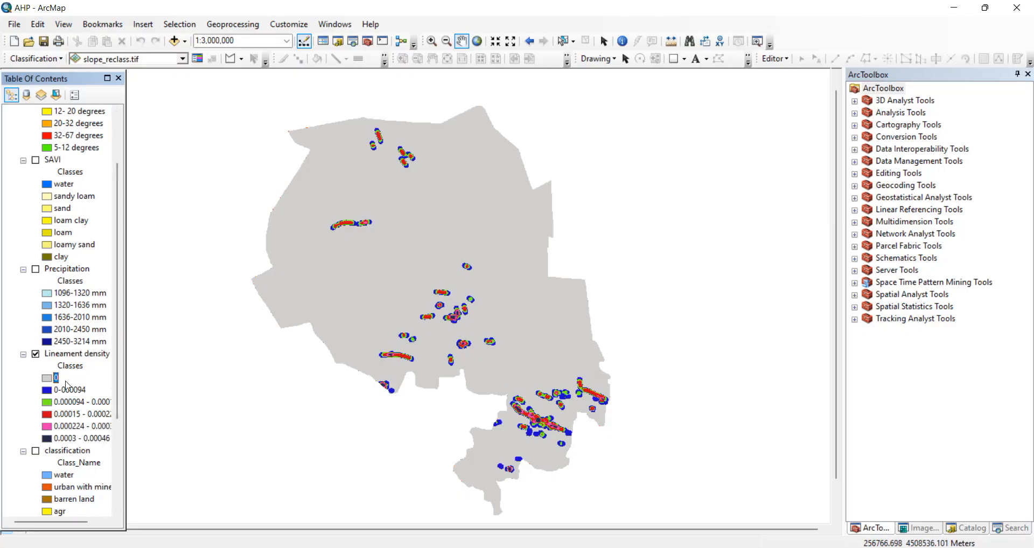
- View the classification layer and the depression_SA_UTM.tif layer by hiding the layers above each, and widen the layer list to show full names
scroll(41, 413, "down", 4)
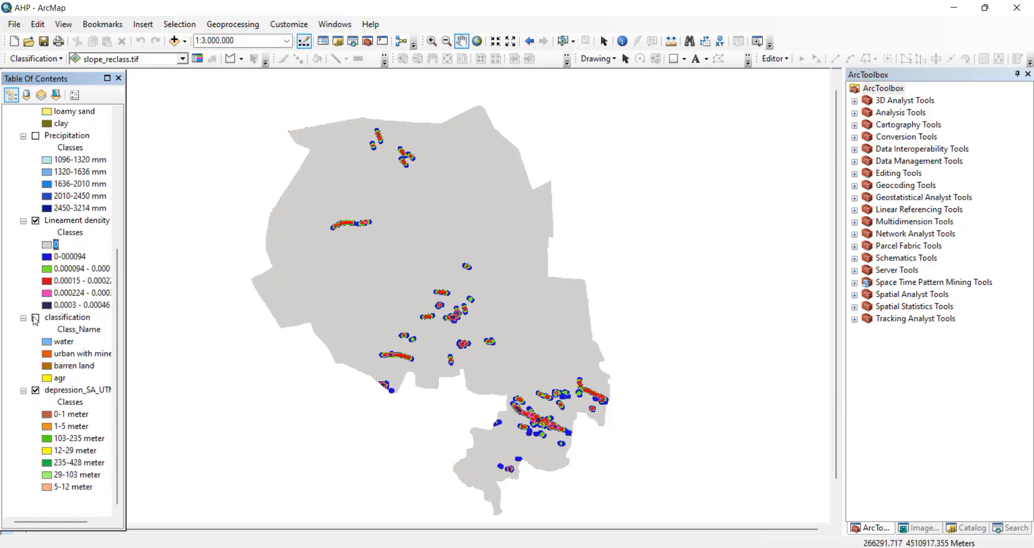
left_click(35, 222)
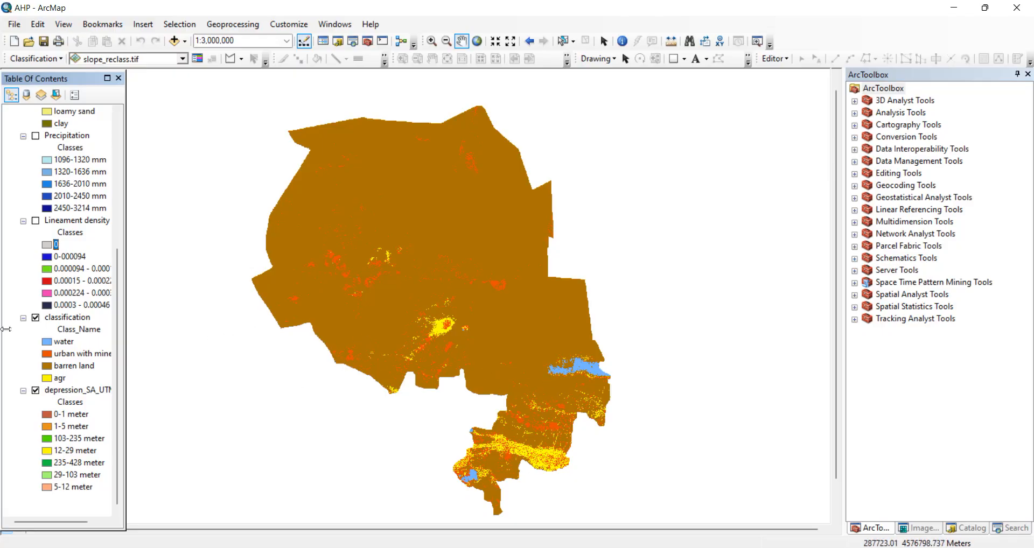
left_click(35, 317)
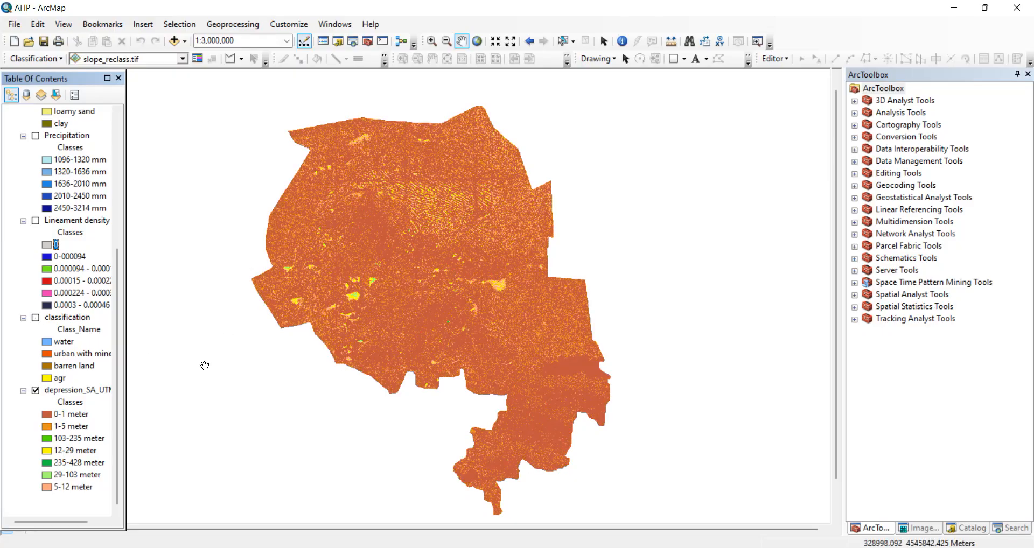
left_click_drag(126, 384, 150, 390)
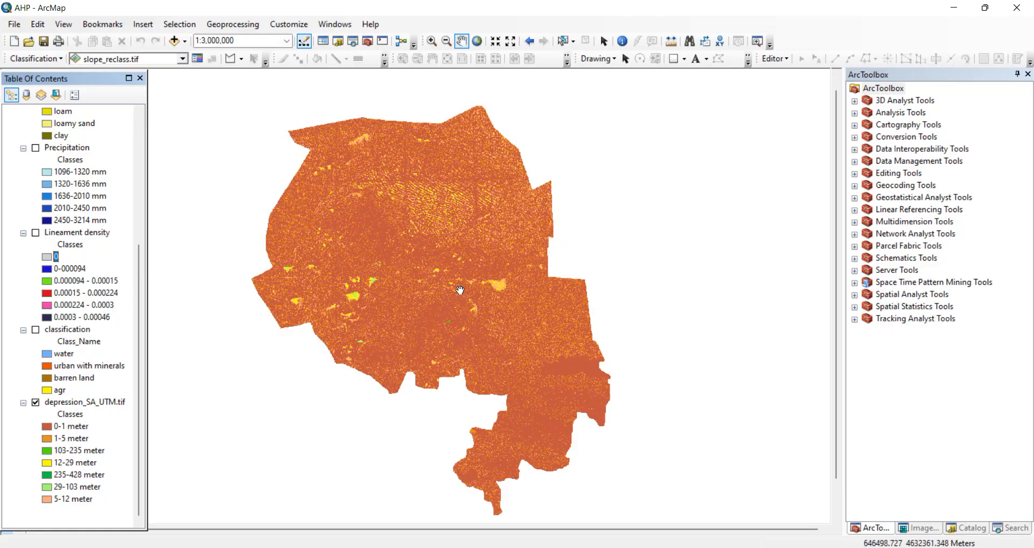
- Open the Fill tool from the Spatial Analyst Hydrology toolset to read its description, close it, and collapse the toolboxes
left_click(855, 294)
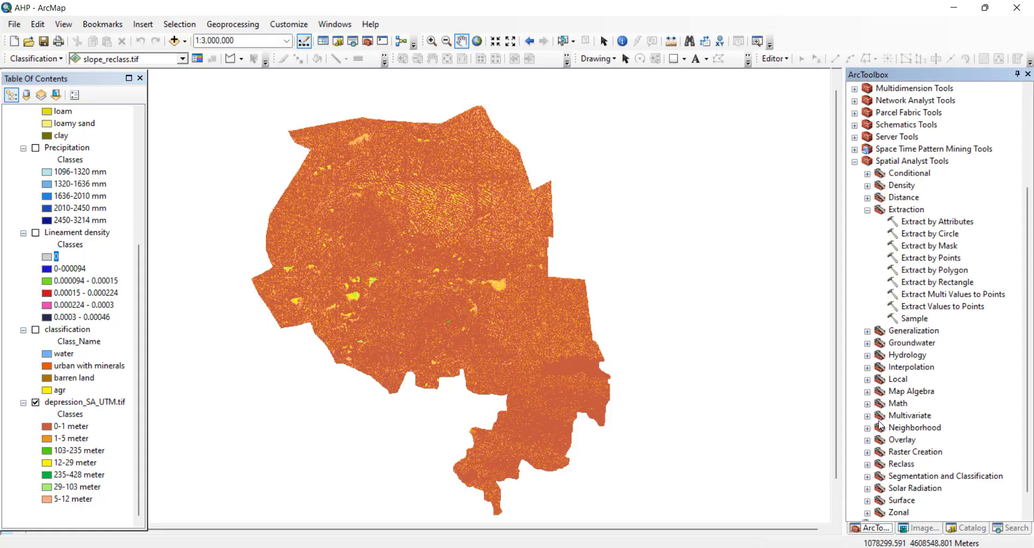
left_click(867, 211)
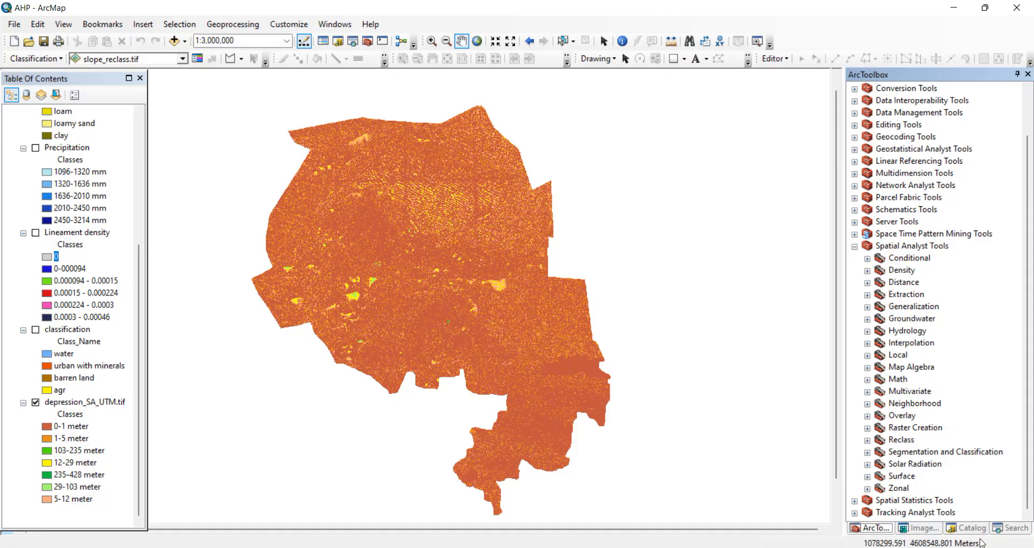
left_click(868, 331)
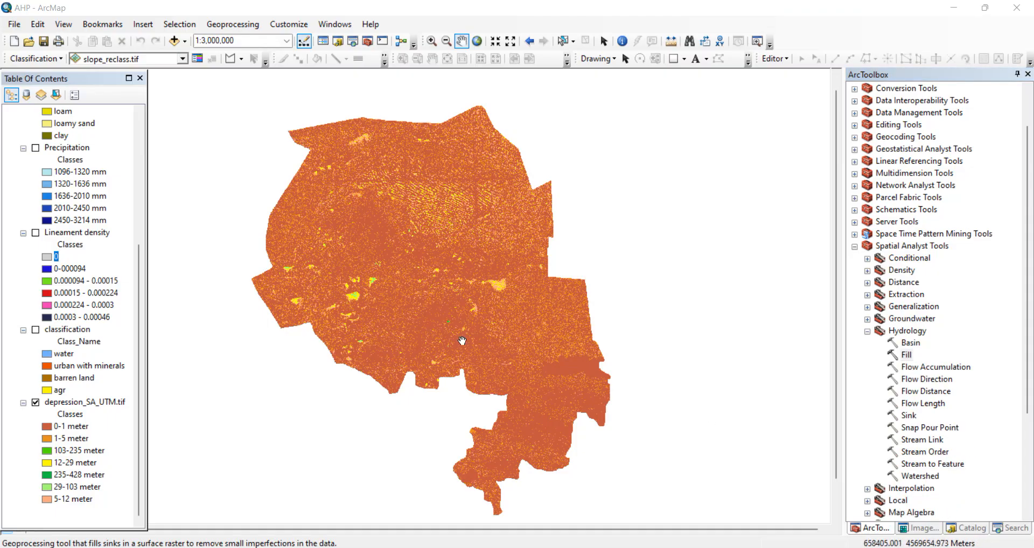
left_click(907, 356)
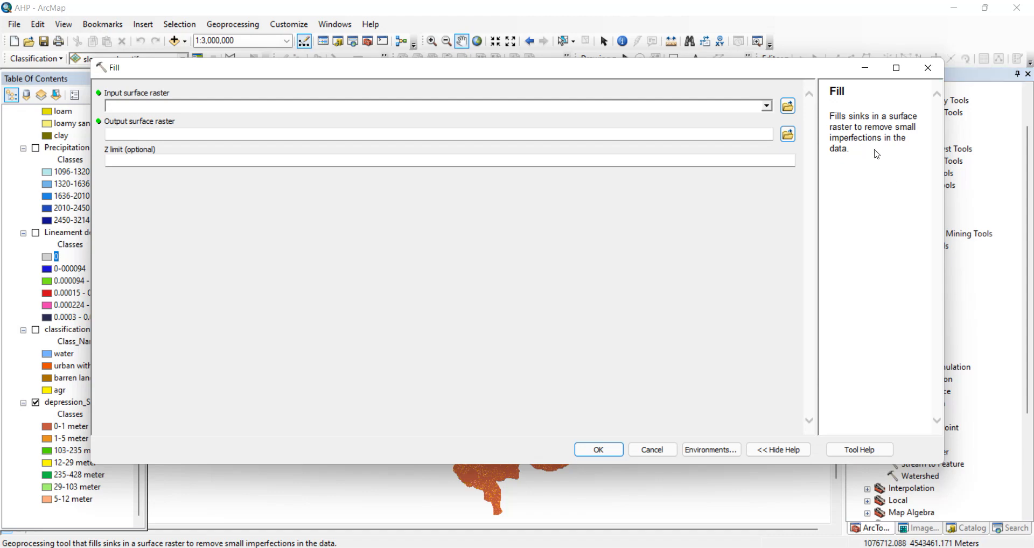
left_click(927, 68)
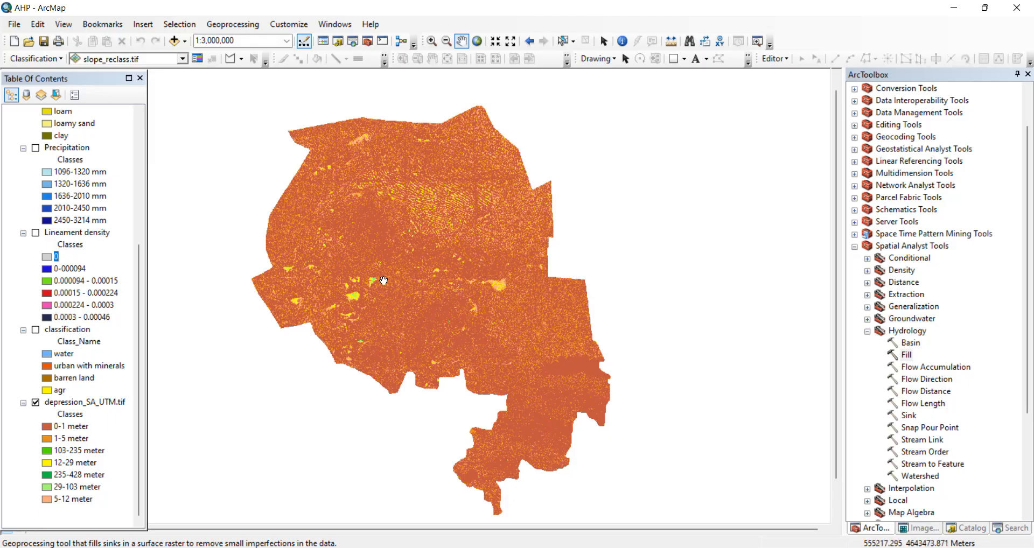
scroll(115, 289, "up", 5)
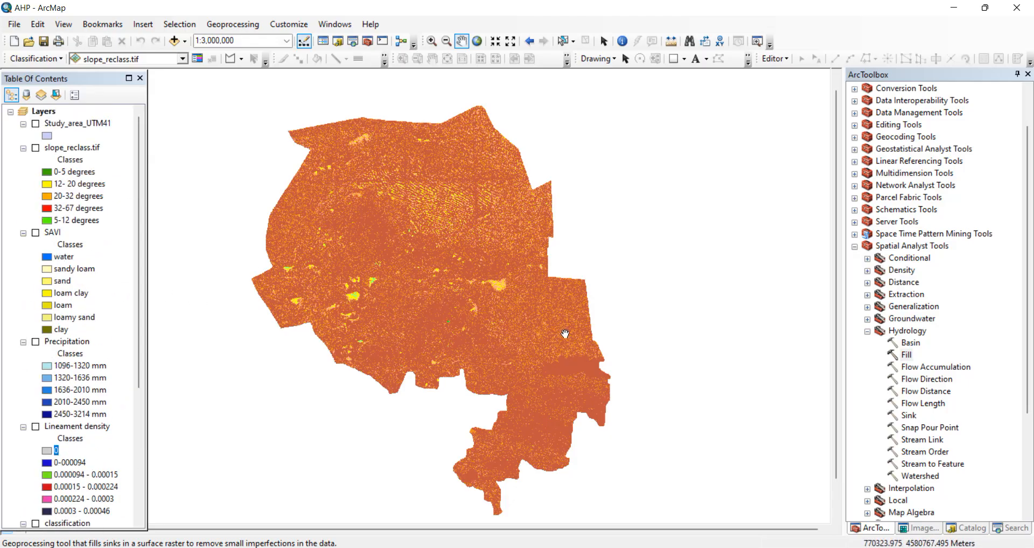
left_click(867, 331)
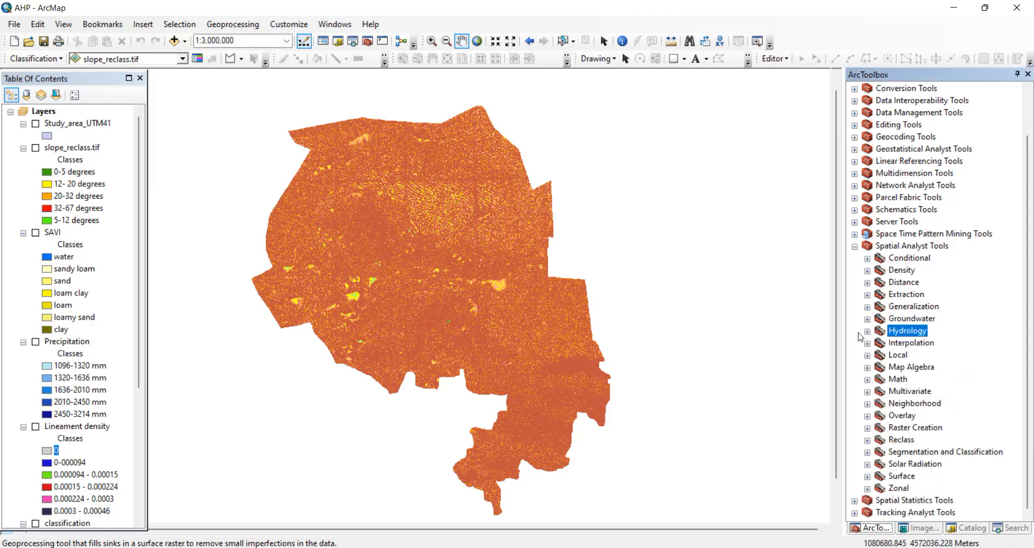
left_click(854, 246)
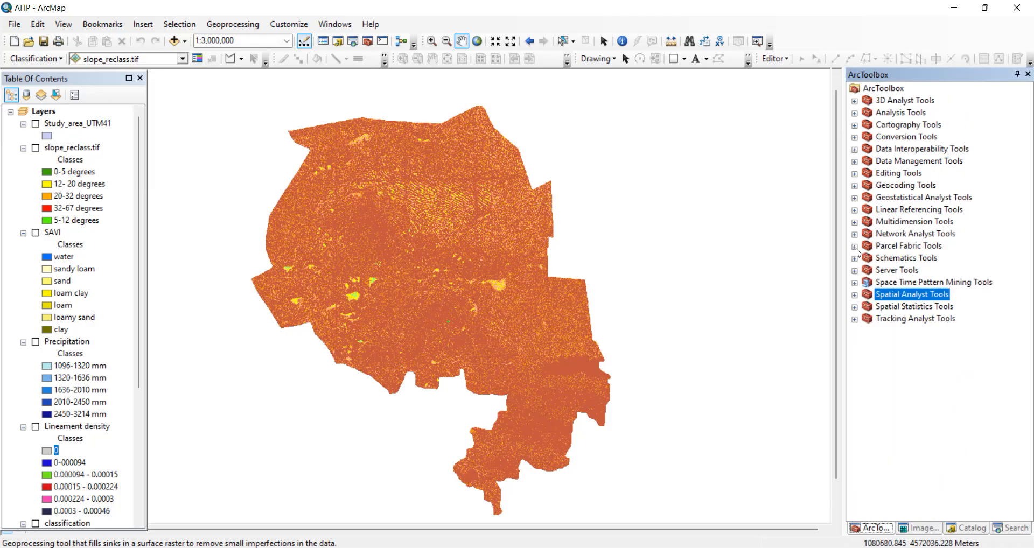
- Make the slope_reclass.tif, SAVI, Precipitation, Lineament density and classification layers visible on the map again
left_click(36, 147)
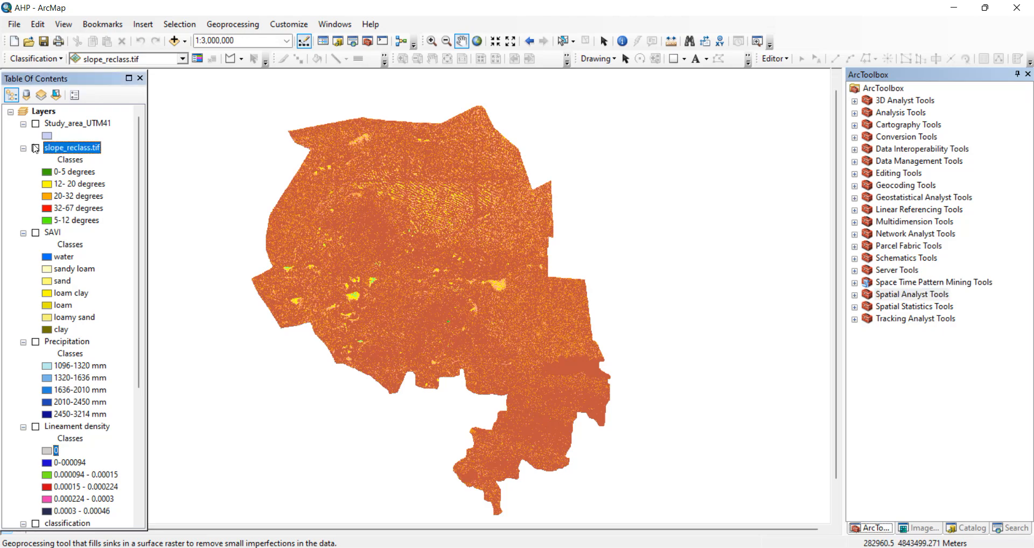
left_click(36, 233)
left_click(36, 342)
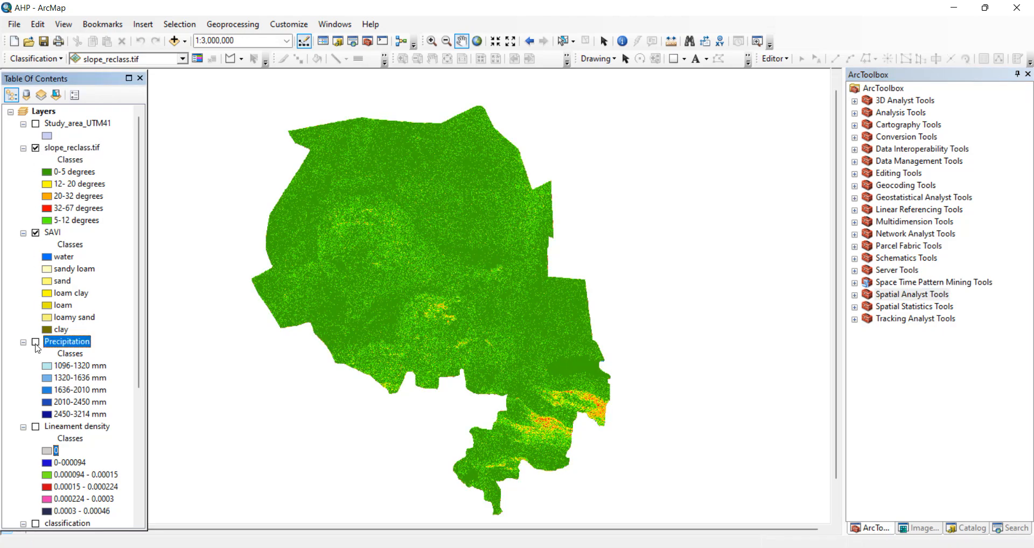
scroll(37, 385, "down", 3)
left_click(36, 318)
left_click(36, 414)
scroll(37, 420, "down", 2)
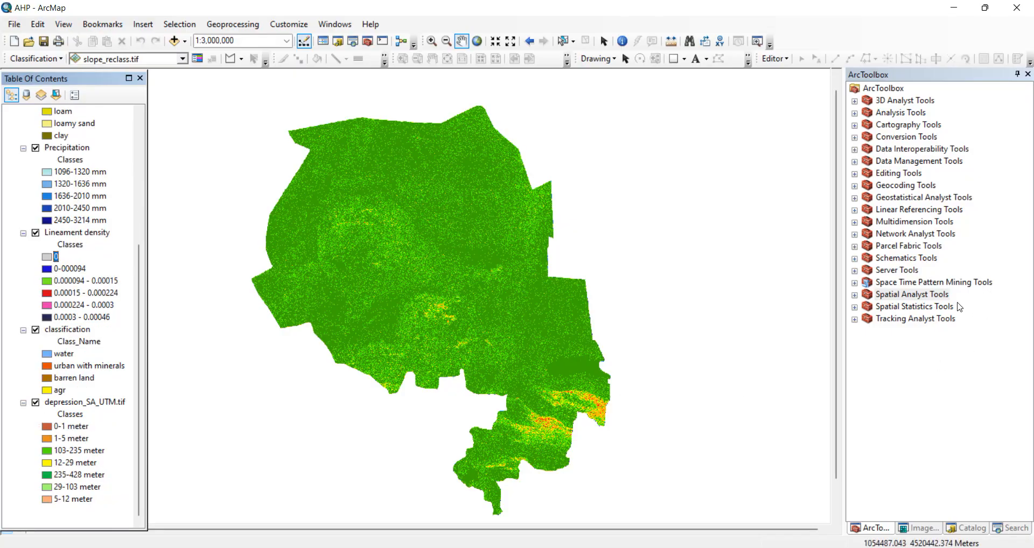
- Switch to the AHP analysis workbook in Excel and review the criteria percentage weights in J2:J7 of the Matrix 2 sheet
key("alt+Tab")
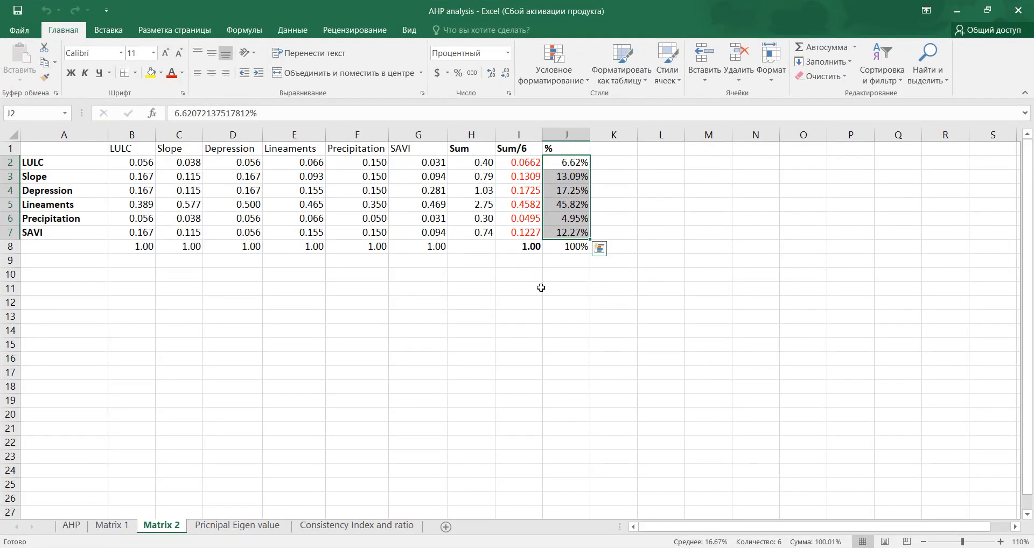
left_click(659, 311)
left_click_drag(572, 162, 569, 232)
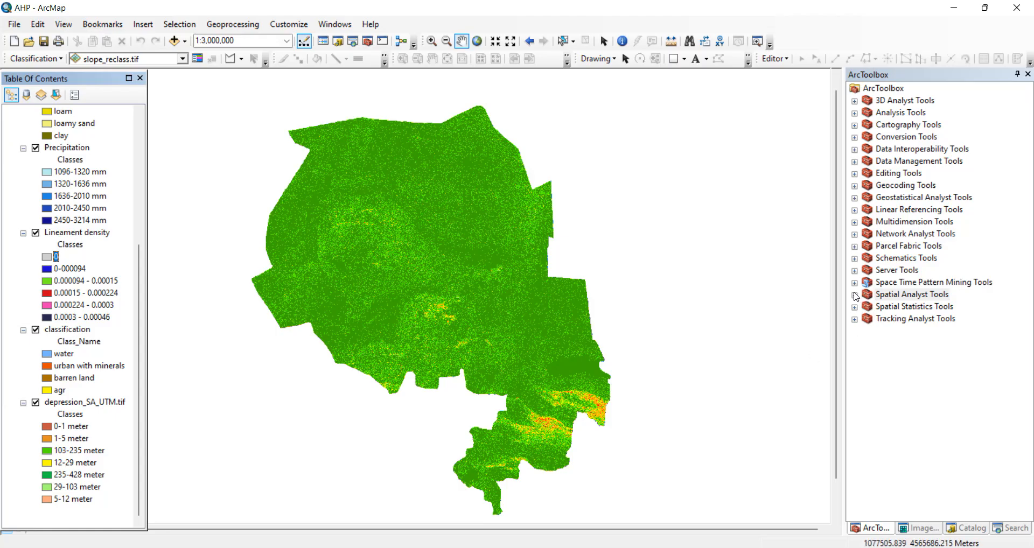
- Back in ArcMap, open the Weighted Overlay tool from the Overlay toolset of the Spatial Analyst Tools
left_click(902, 296)
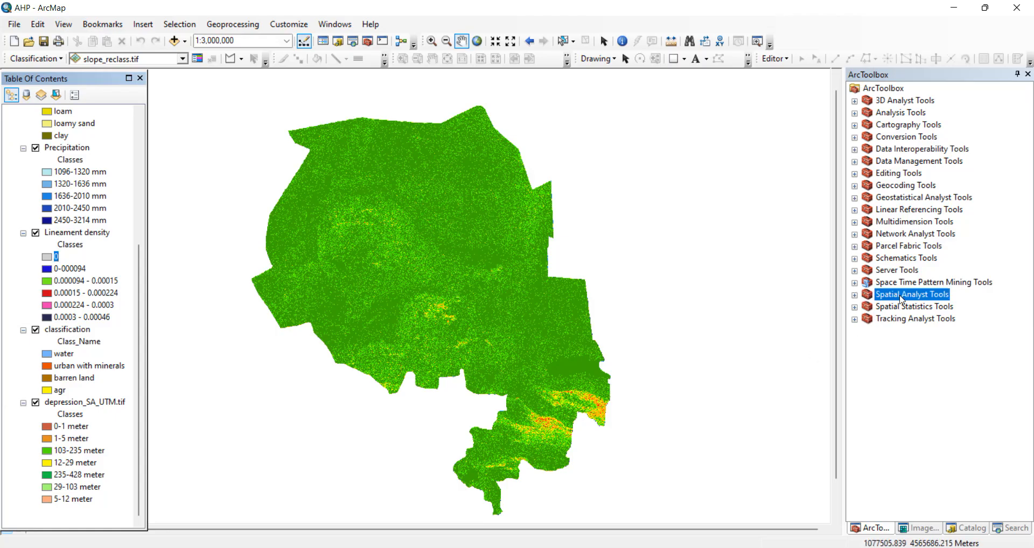
left_click(855, 295)
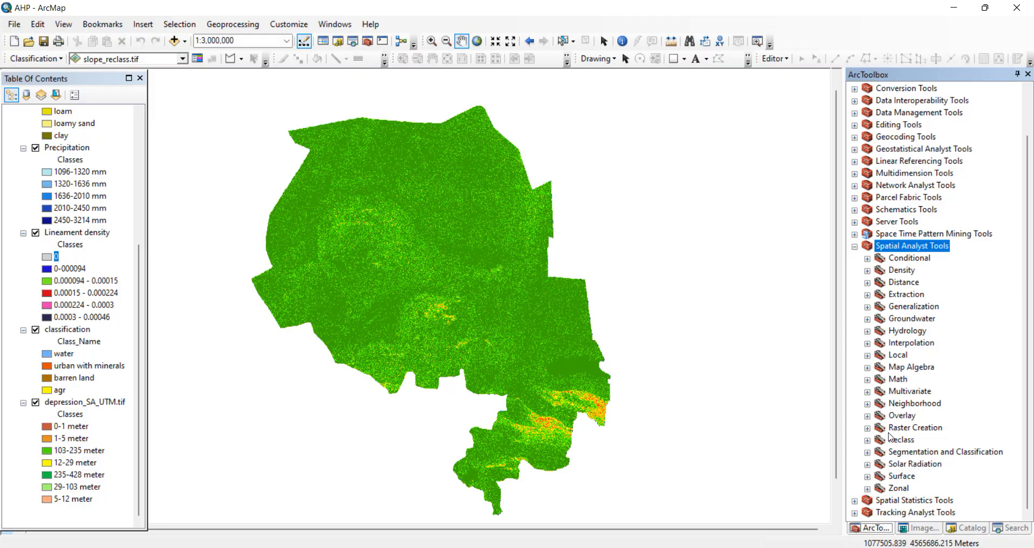
left_click(902, 416)
left_click(867, 415)
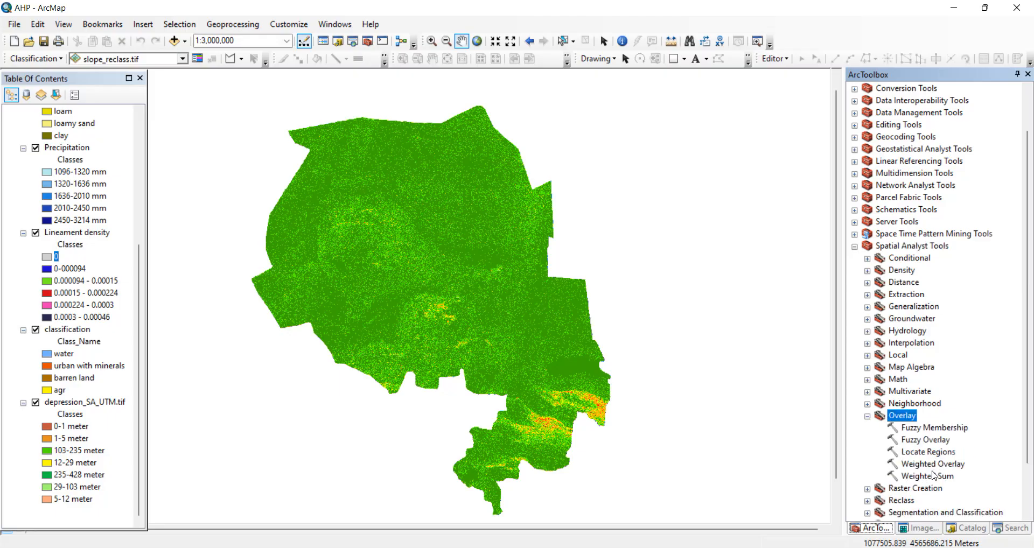
double_click(932, 464)
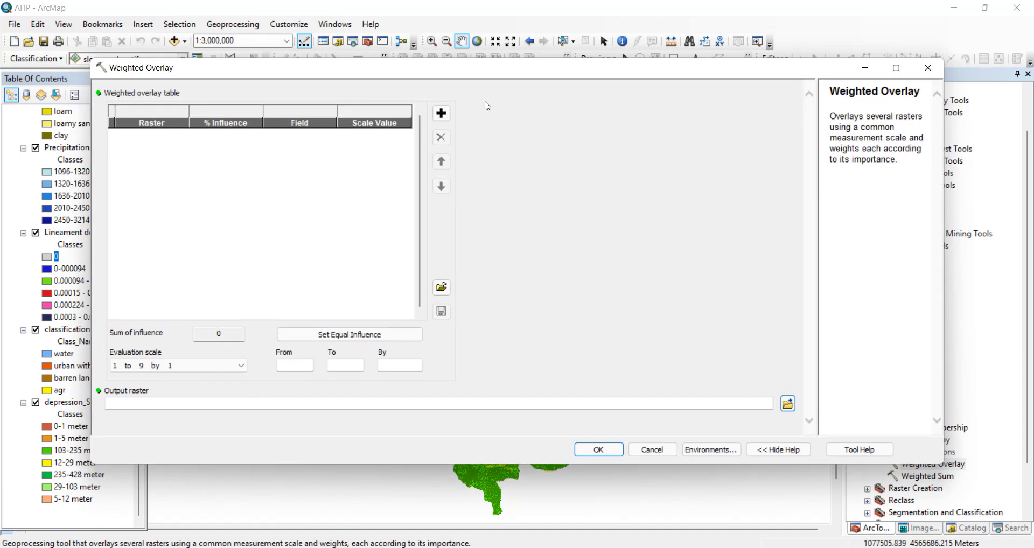
mouse_move(395, 74)
left_mouse_down()
mouse_move(395, 102)
mouse_move(404, 89)
left_mouse_up()
- Add slope_reclass.tif to the weighted overlay table with Classes as its input field
left_click(450, 127)
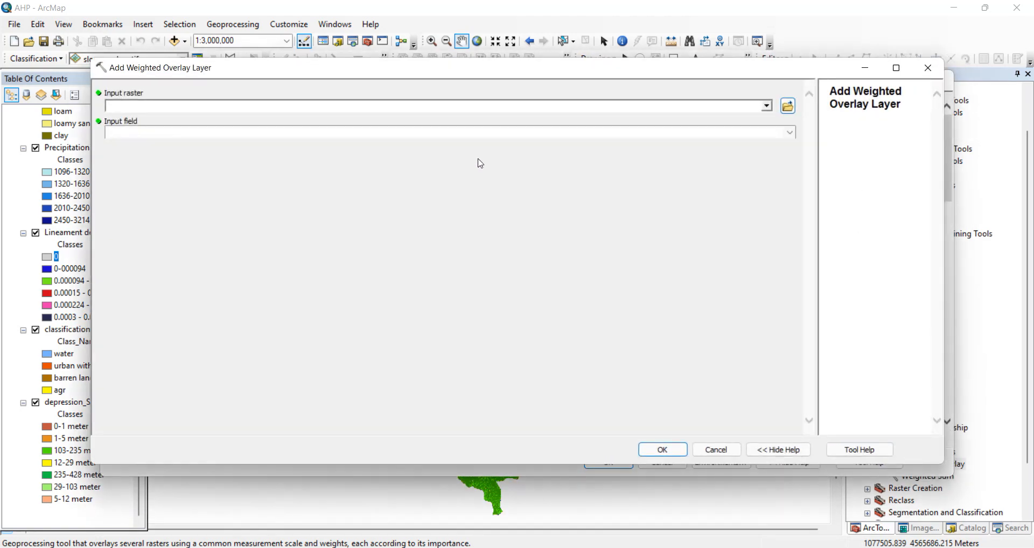
left_click(767, 106)
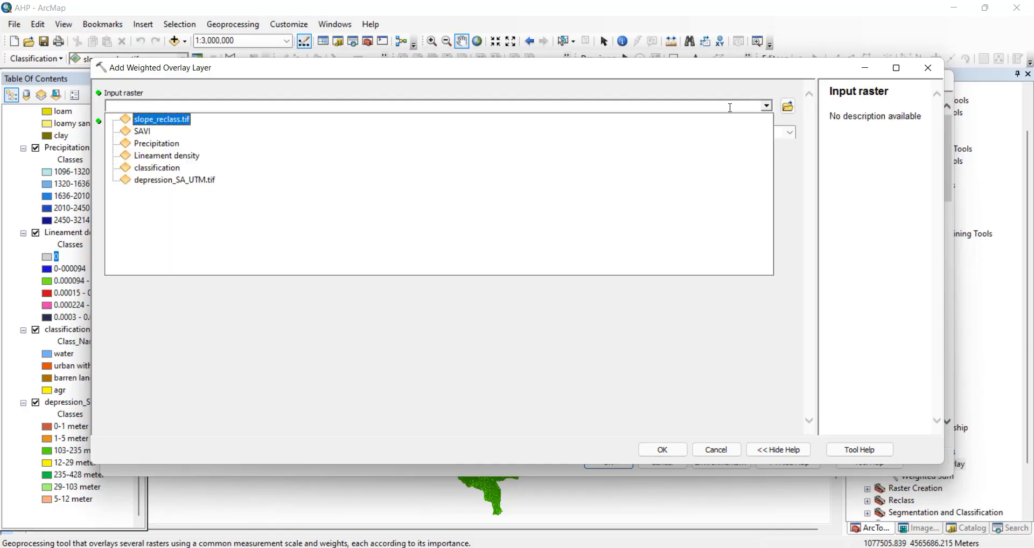
left_click(182, 122)
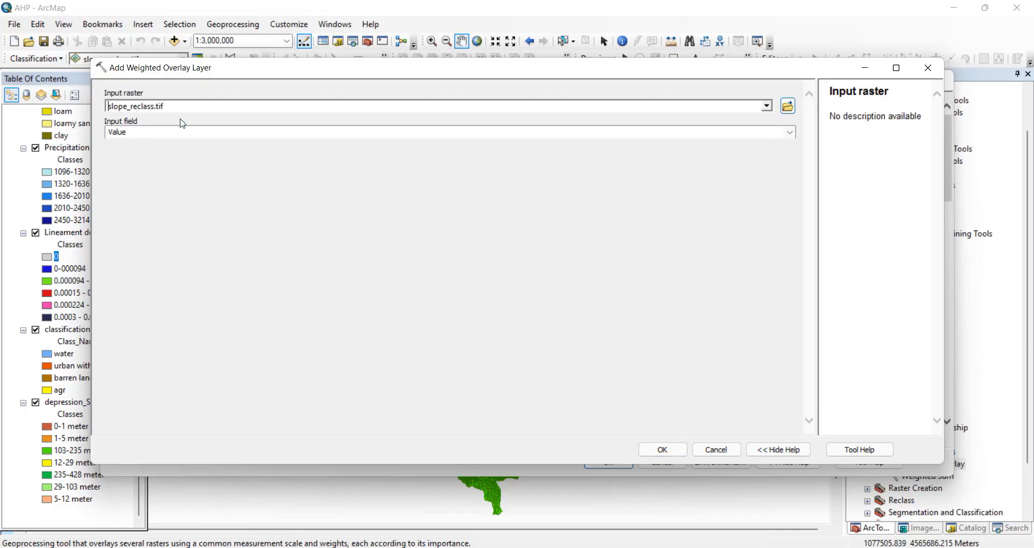
left_click(791, 133)
left_click(154, 155)
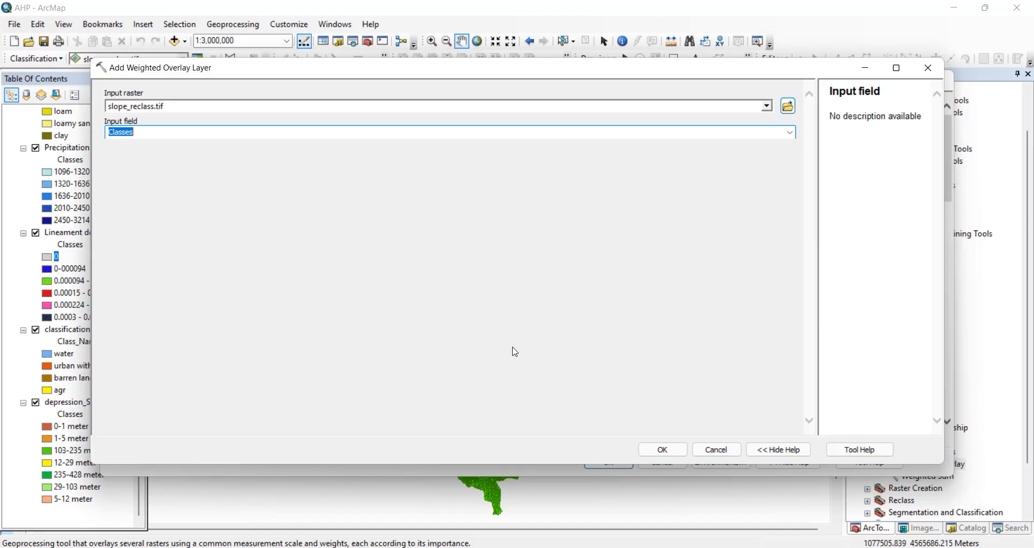
left_click(669, 451)
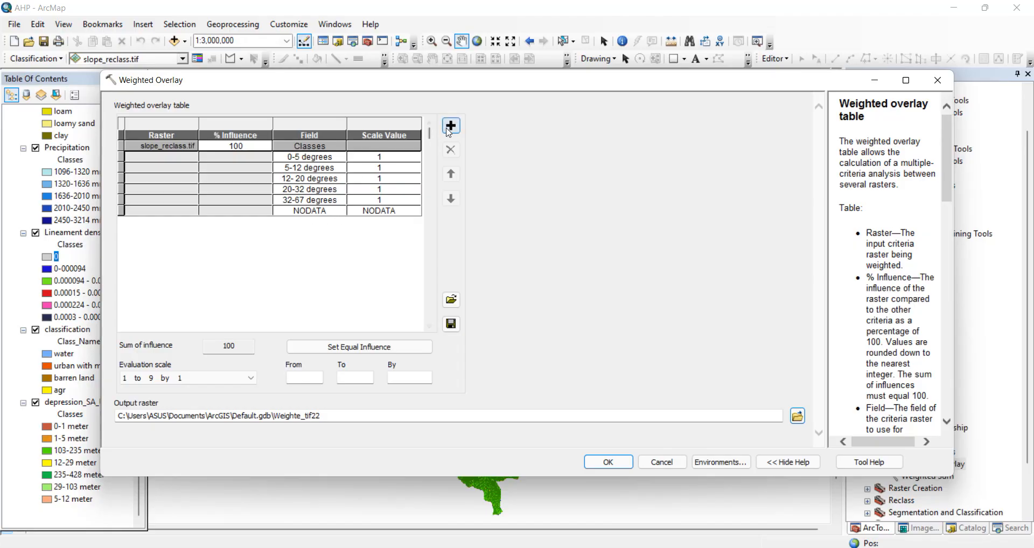
- Add the SAVI raster to the weighted overlay table, using the Classes field
left_click(451, 126)
left_click(766, 106)
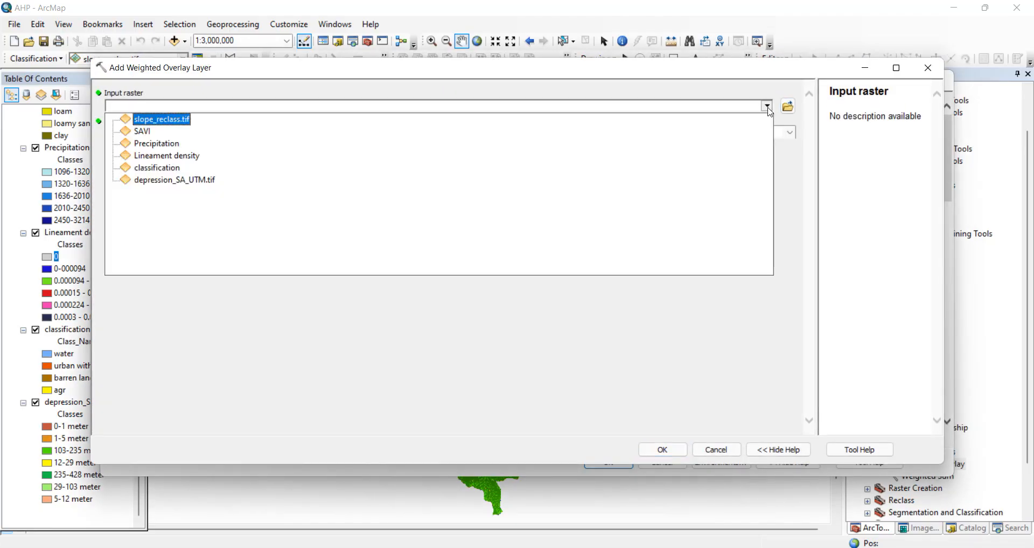
left_click(142, 131)
left_click(790, 132)
left_click(174, 155)
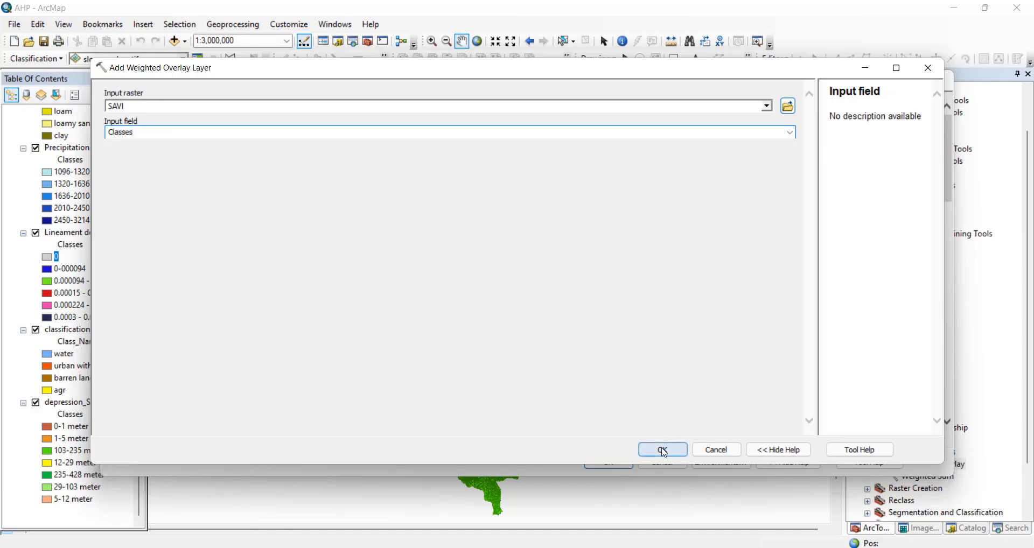
left_click(662, 450)
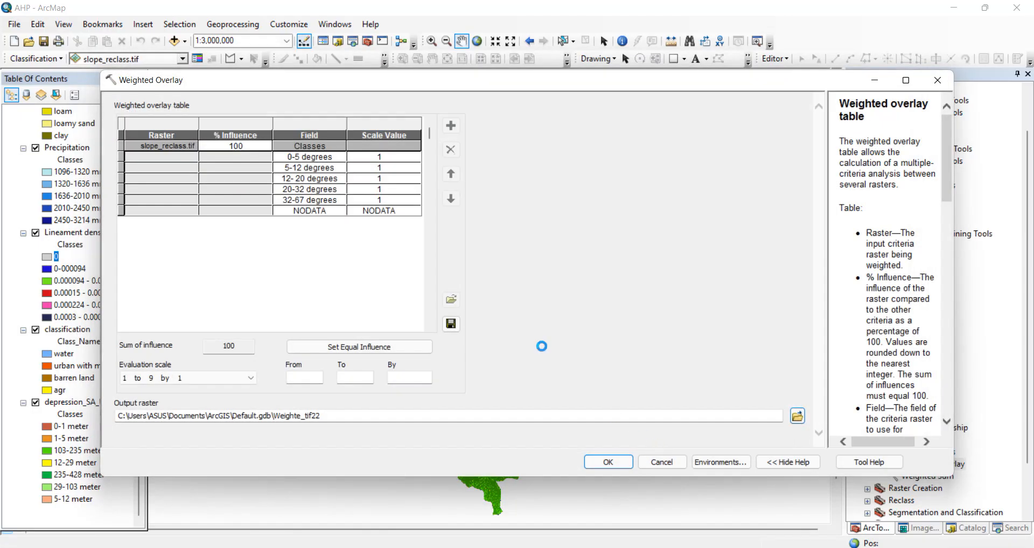
- Add the Precipitation raster to the weighted overlay table with Classes as the input field
left_click(451, 126)
left_click(766, 106)
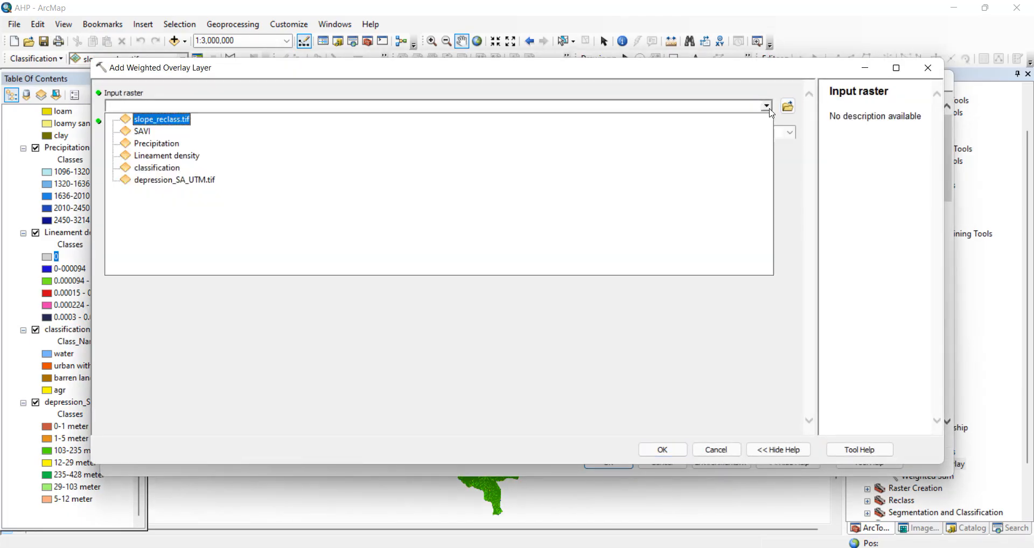
left_click(171, 144)
left_click(790, 133)
left_click(176, 153)
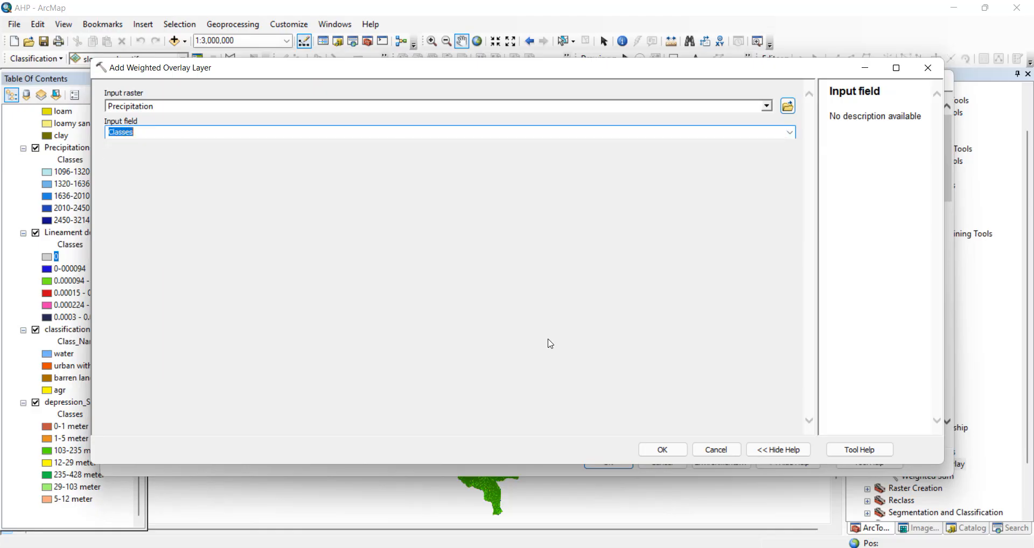
left_click(663, 450)
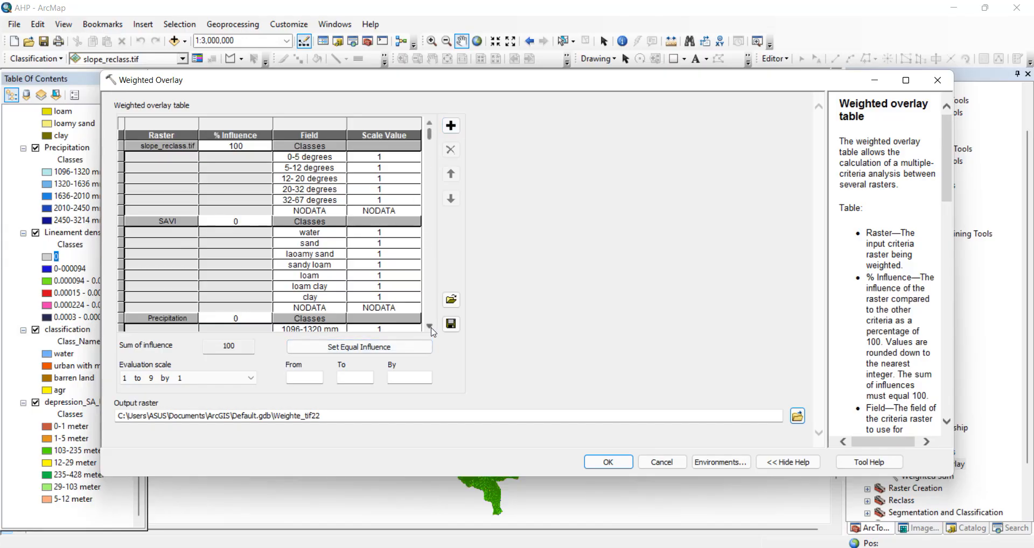
- Add the Lineament density raster to the weighted overlay table, with its input field set to Classes
left_click(430, 327)
left_click(430, 327)
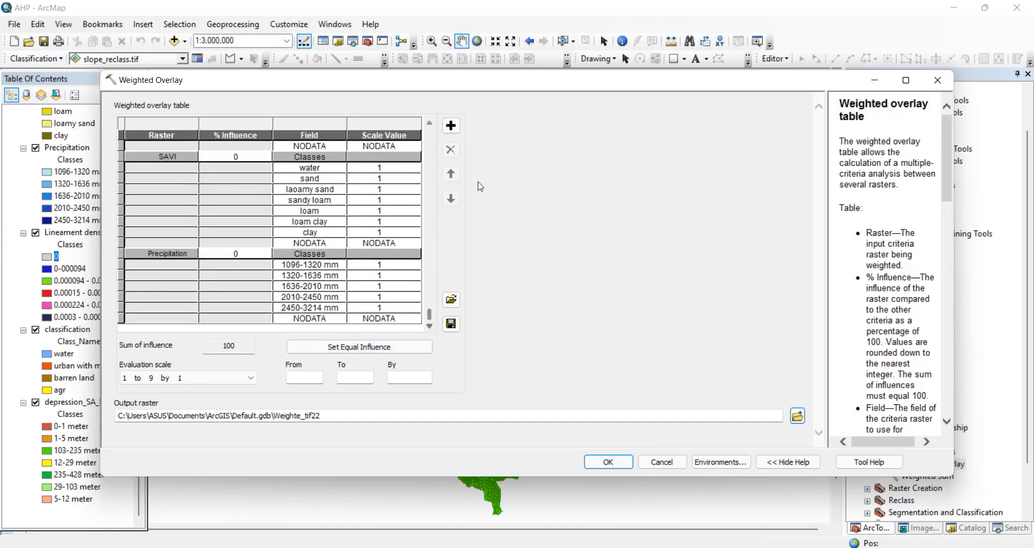
left_click(451, 126)
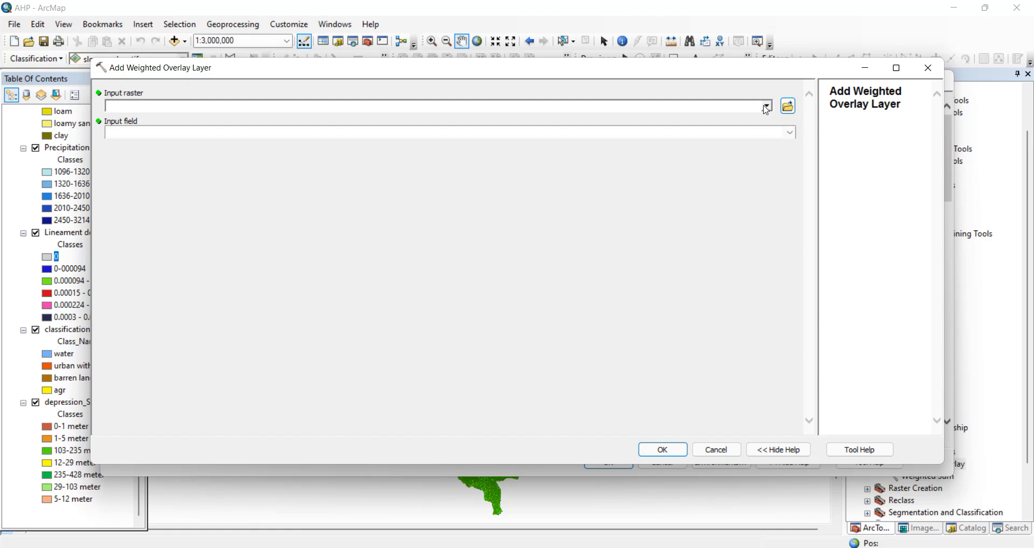
left_click(765, 107)
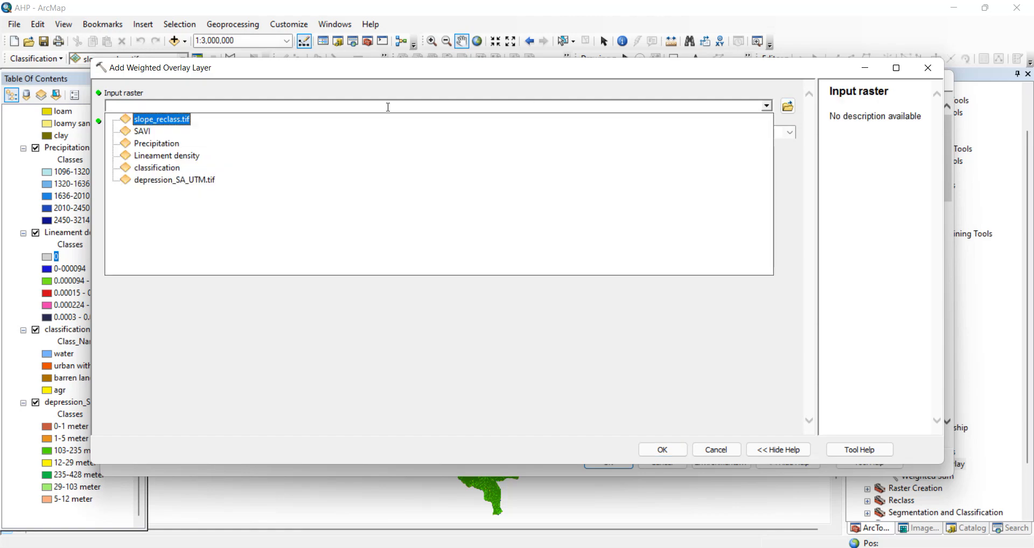
left_click(183, 156)
left_click(791, 134)
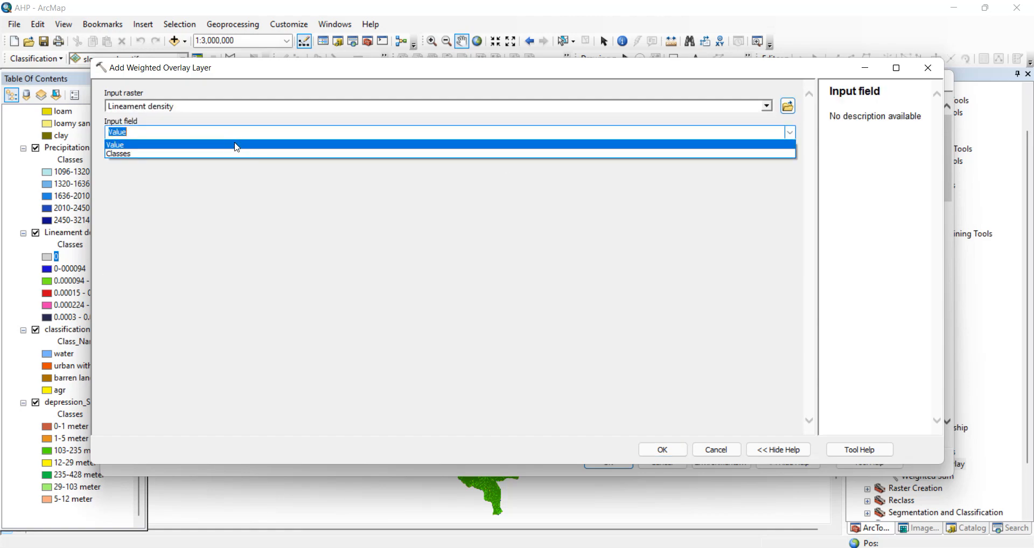
left_click(220, 155)
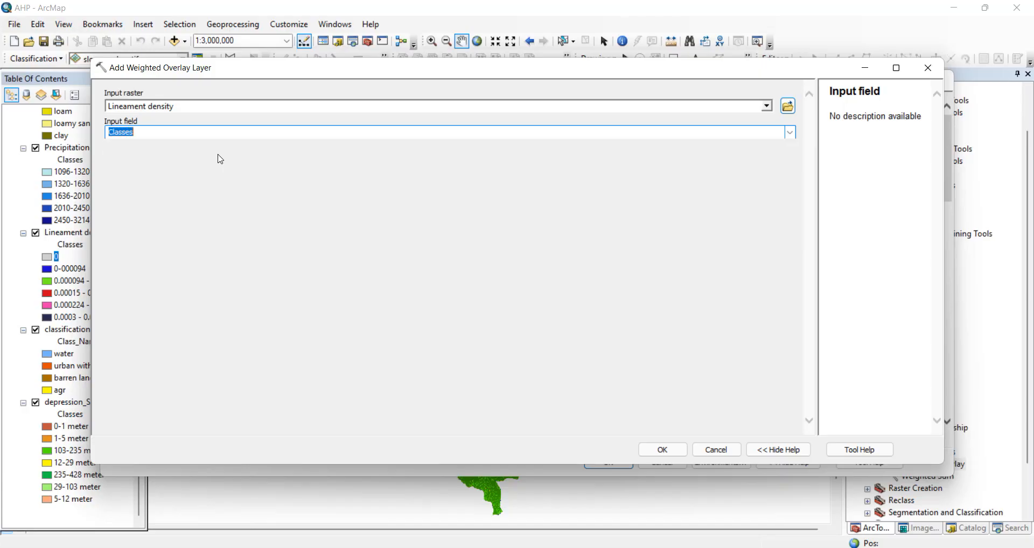
left_click(668, 452)
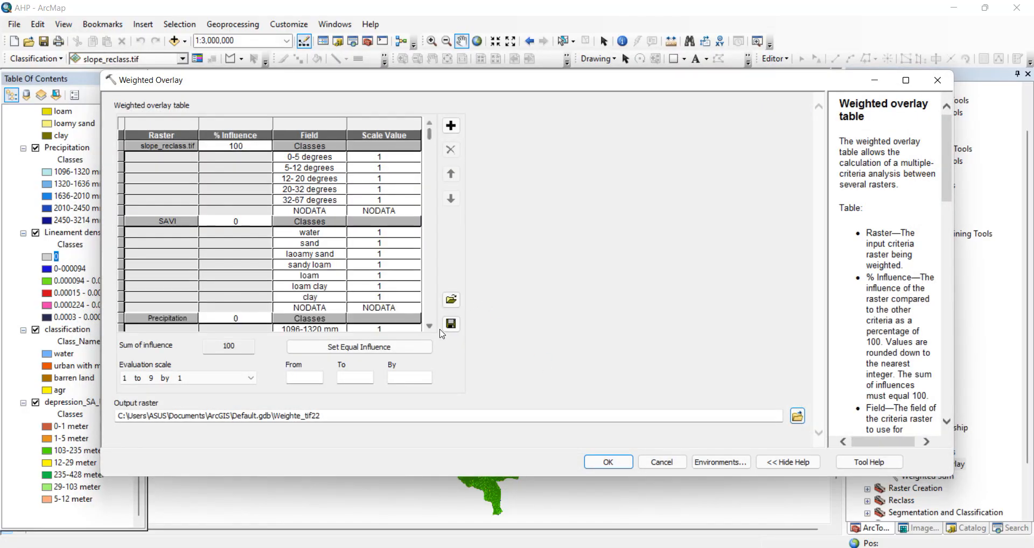
- Add the classification raster to the weighted overlay table with Class_name as its input field
scroll(432, 330, "down", 3)
scroll(432, 329, "down", 5)
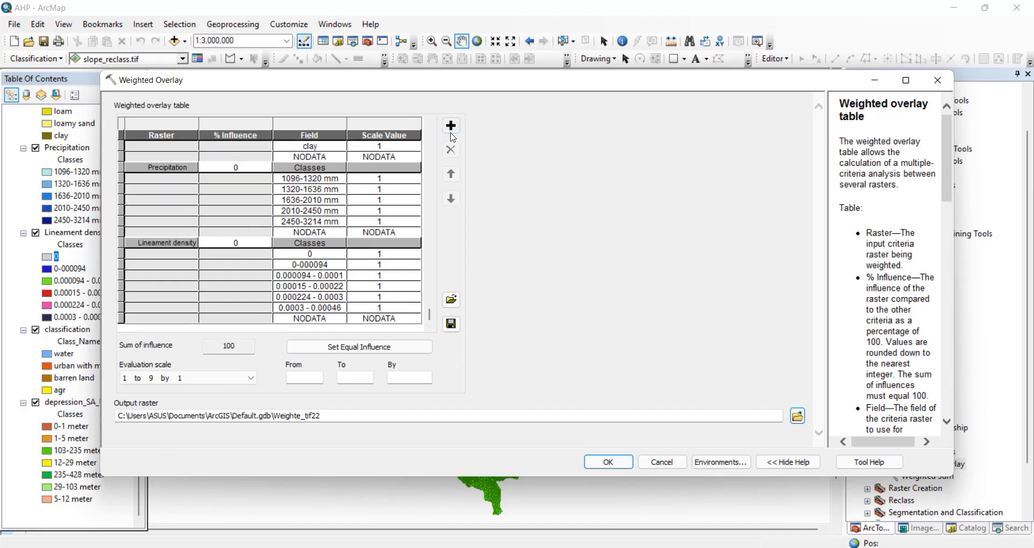
left_click(451, 126)
left_click(767, 106)
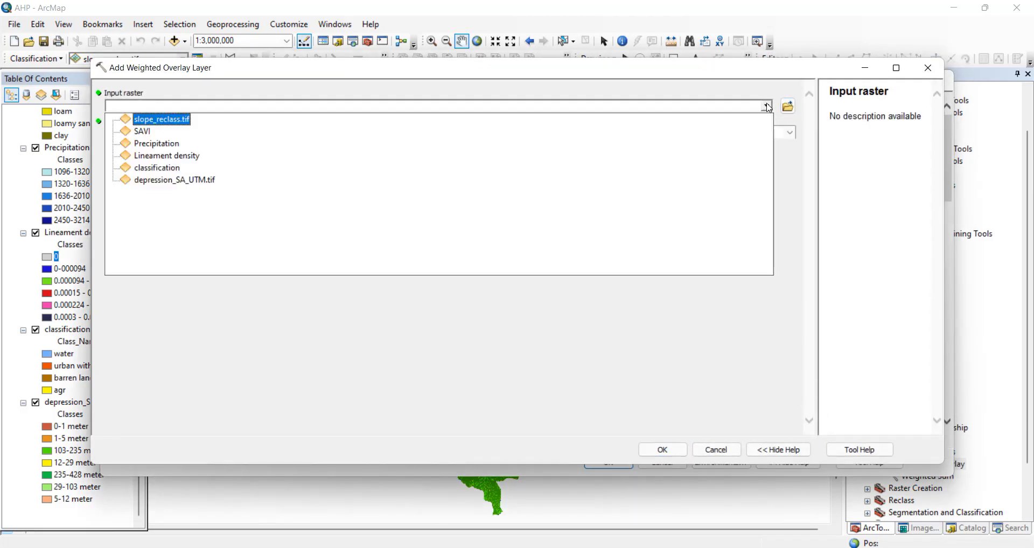
left_click(195, 168)
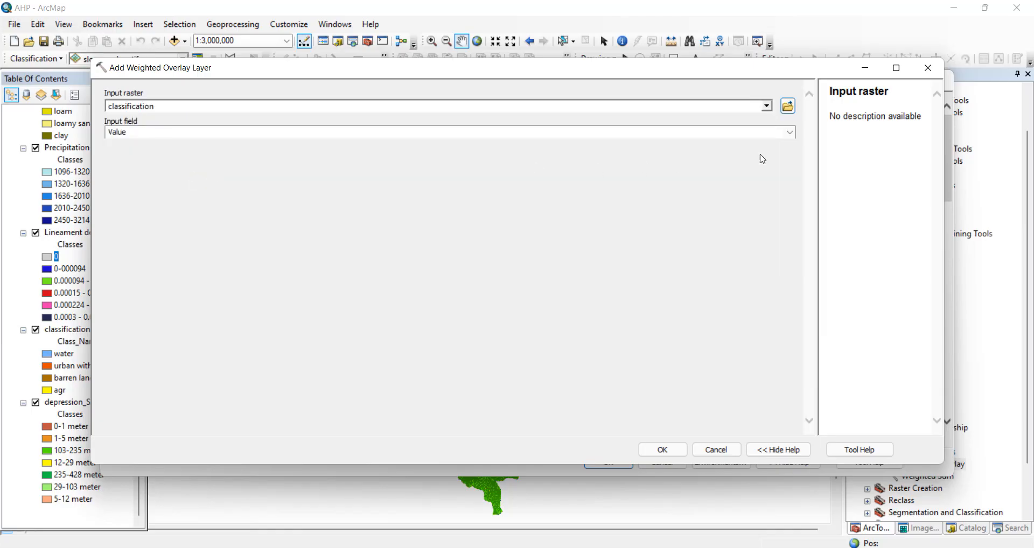
left_click(790, 132)
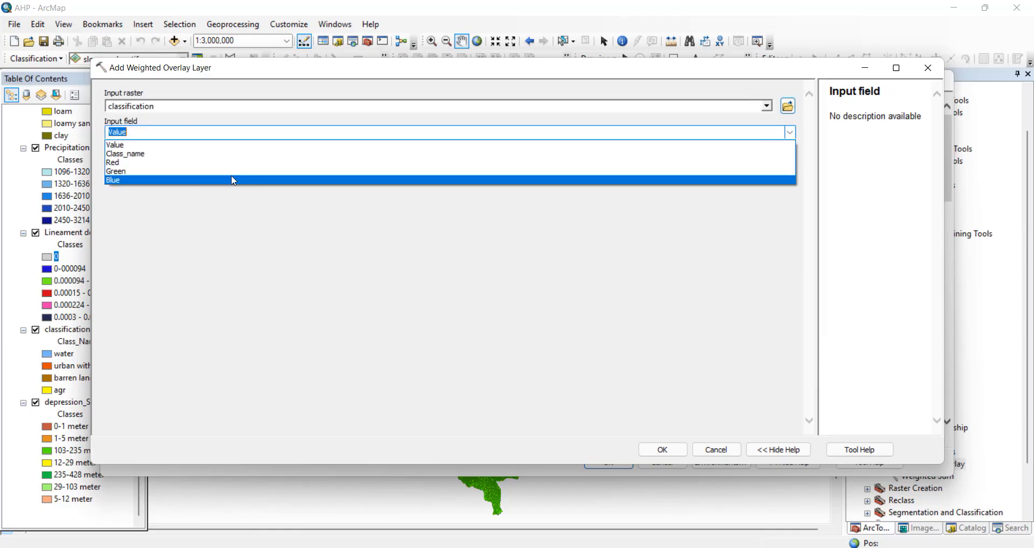
left_click(153, 154)
left_click(668, 450)
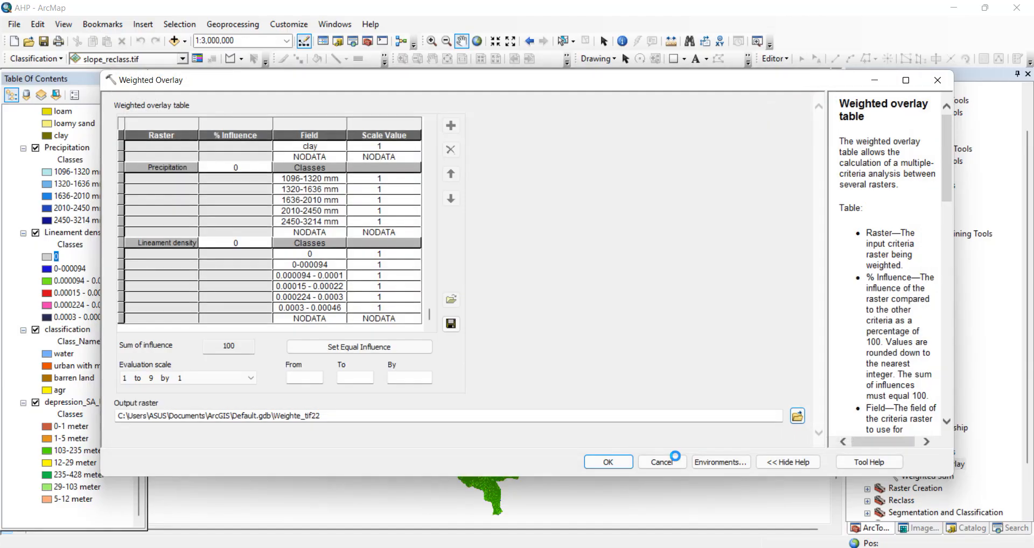
- Add the depression_SA_UTM.tif raster to the weighted overlay table with Classes as its input field
left_click(429, 327)
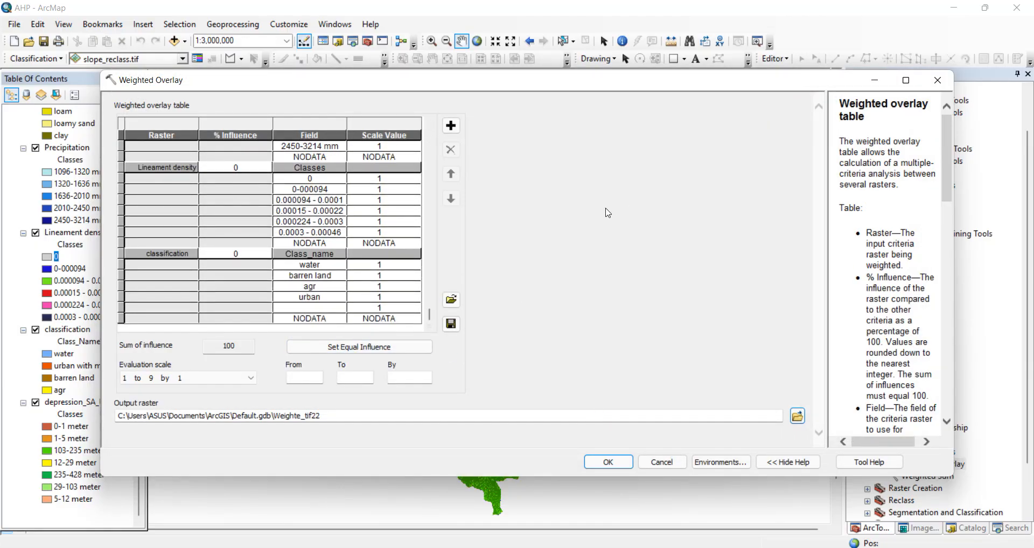
left_click(452, 126)
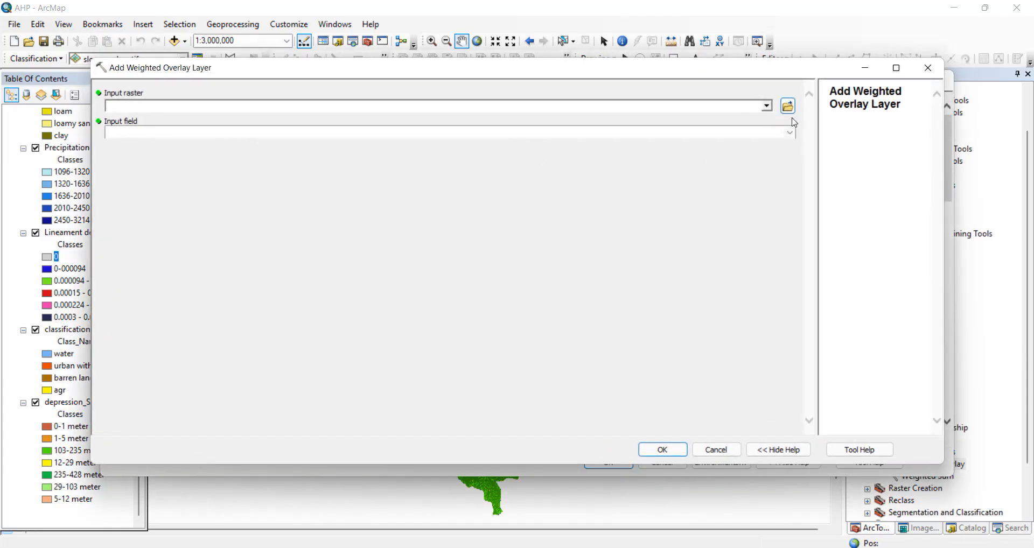
left_click(767, 106)
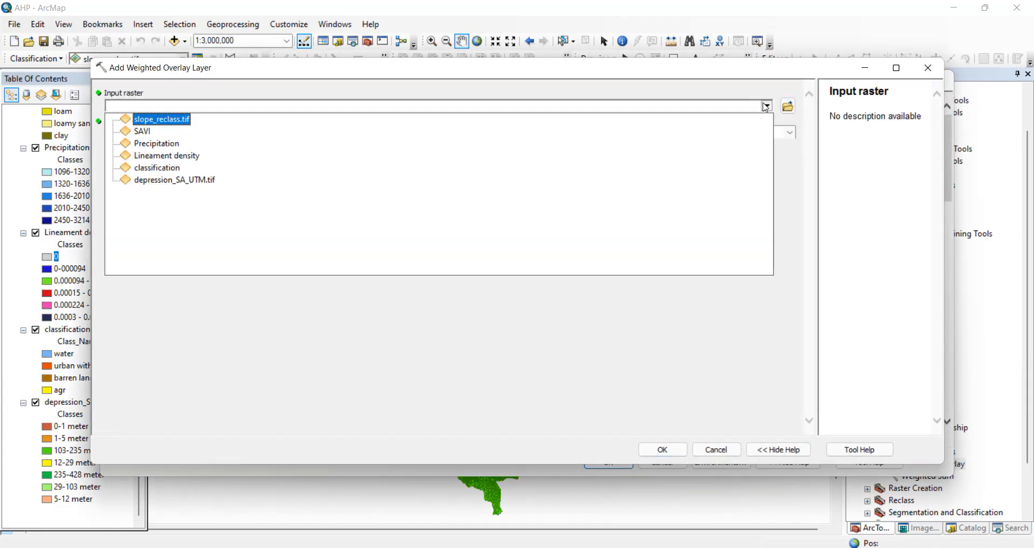
left_click(166, 181)
left_click(789, 133)
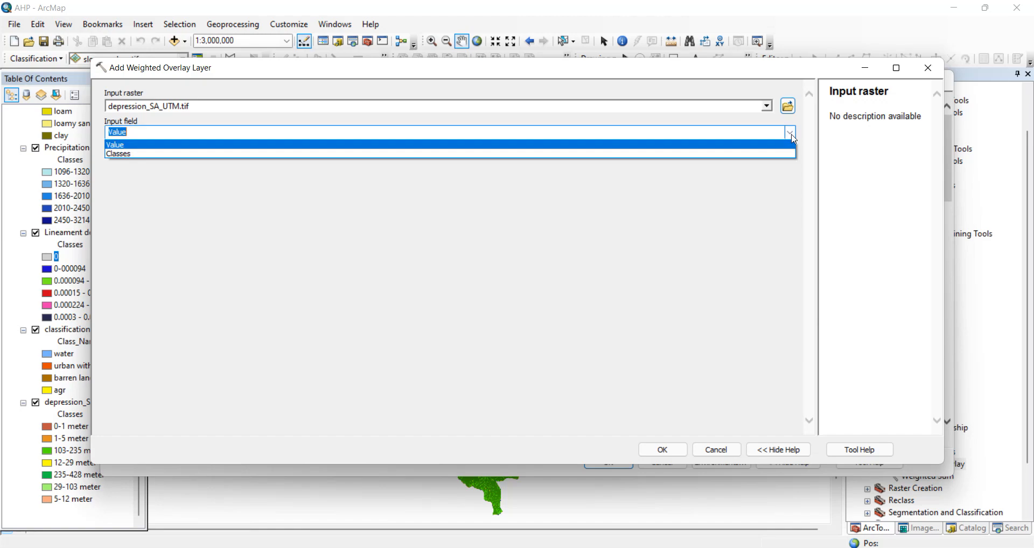
left_click(145, 154)
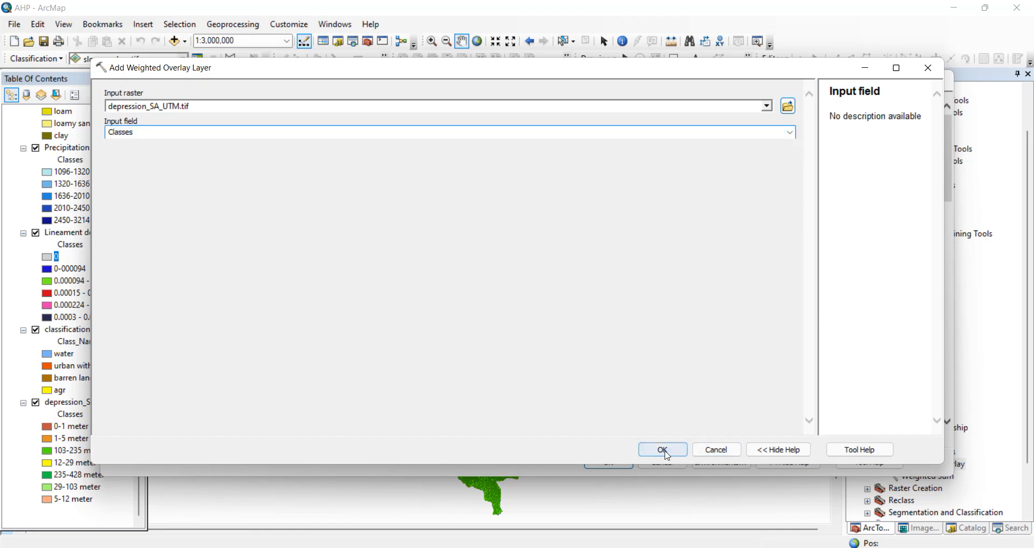
left_click(663, 450)
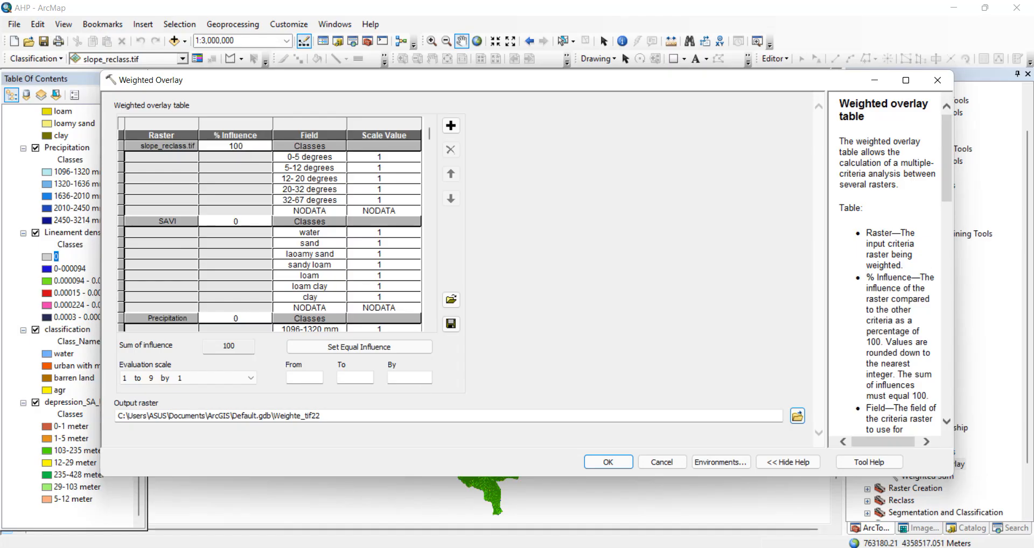
- Compare the AHP percentage weights on the Matrix 2 sheet in Excel with the rasters listed in ArcMap's weighted overlay table
key("alt+Tab")
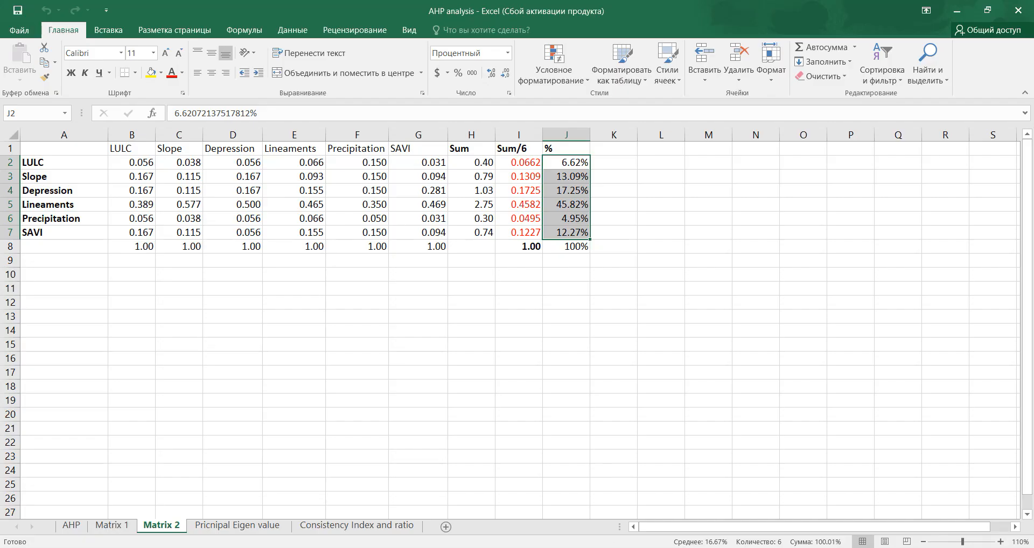
left_click(576, 547)
left_click(618, 507)
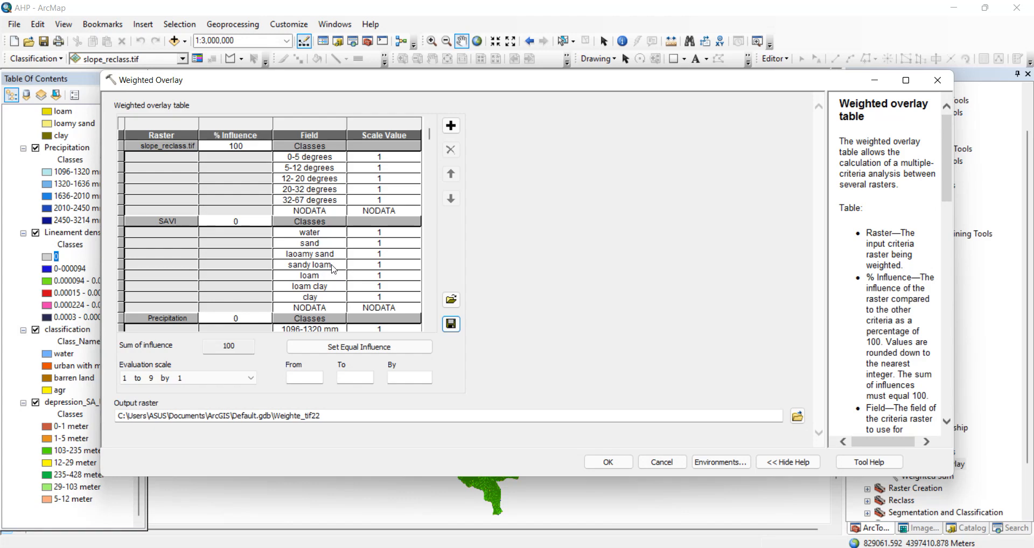
left_click(430, 327)
scroll(429, 331, "down", 3)
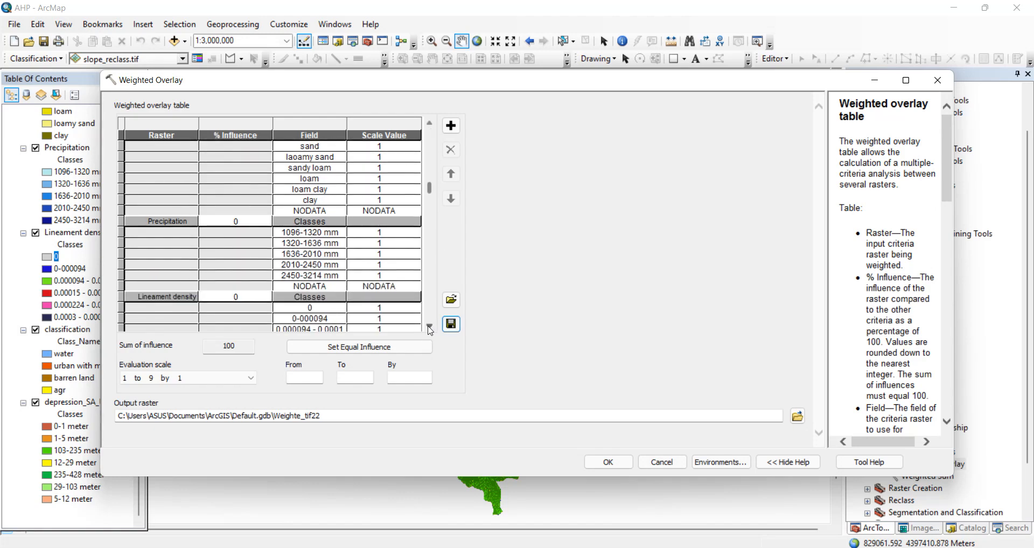
scroll(427, 119, "up", 5)
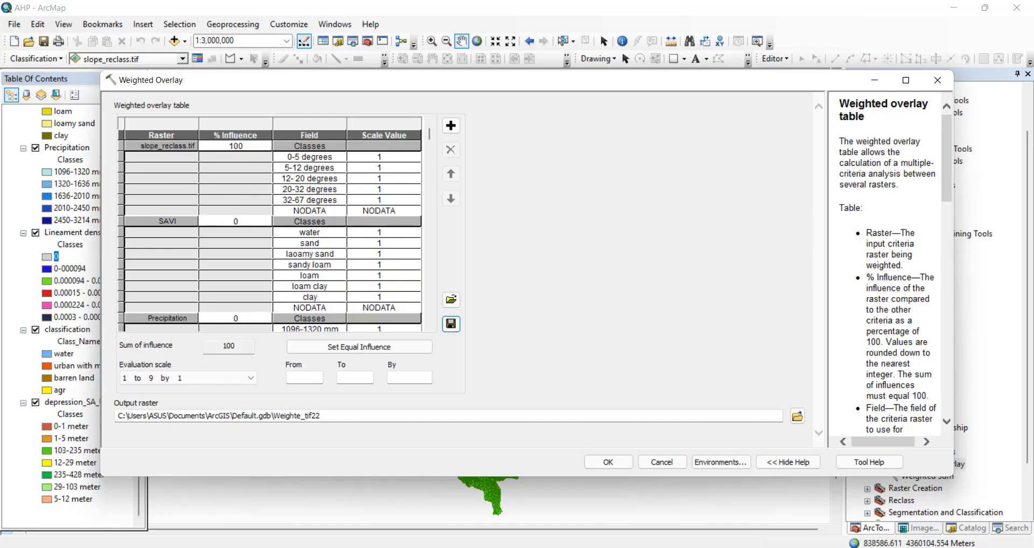
- Look up the Slope weight in the Excel AHP matrix and set the slope_reclass.tif influence to 13 in ArcMap
left_click(565, 547)
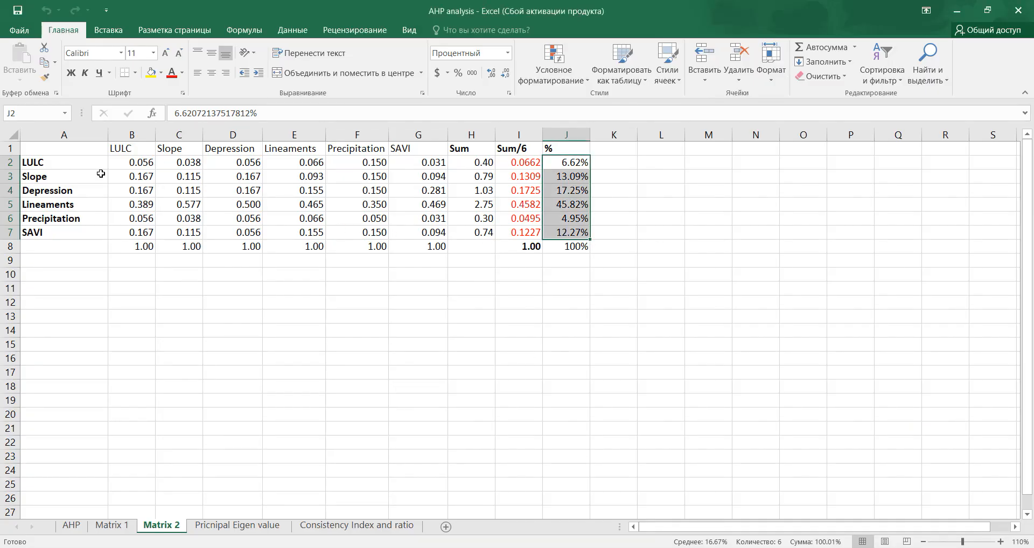
left_click(566, 174)
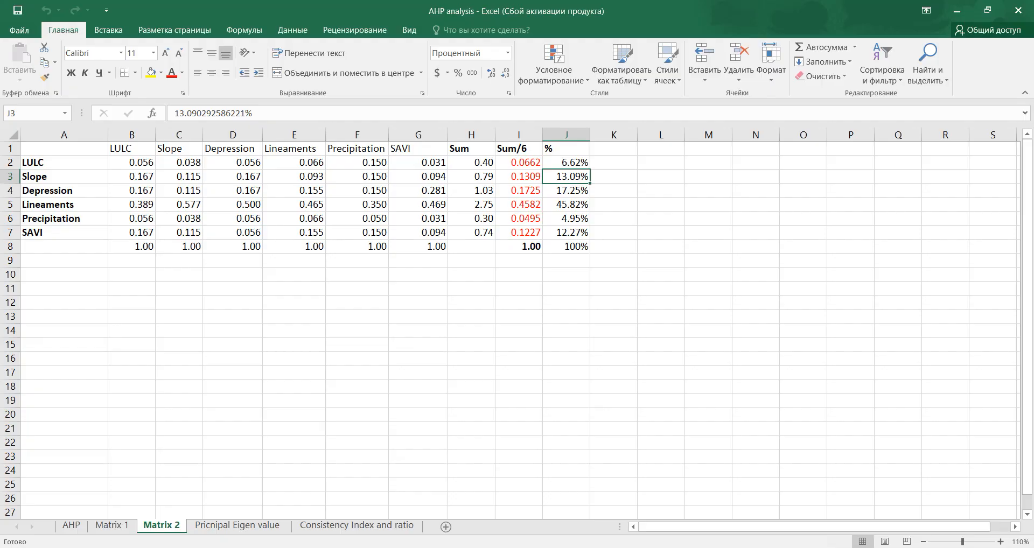
mouse_move(566, 545)
left_click(637, 499)
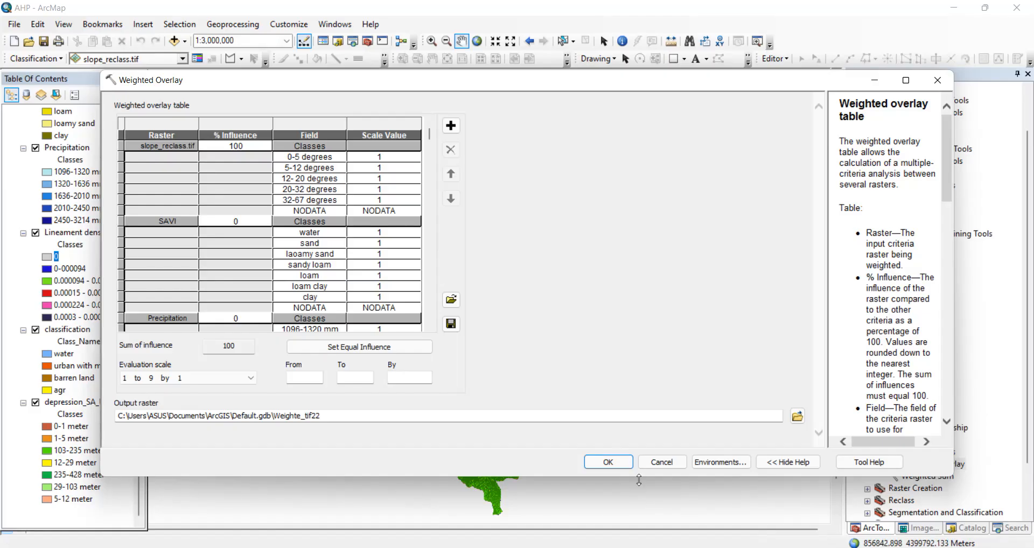
double_click(240, 145)
key("BackSpace")
type("13")
key("Return")
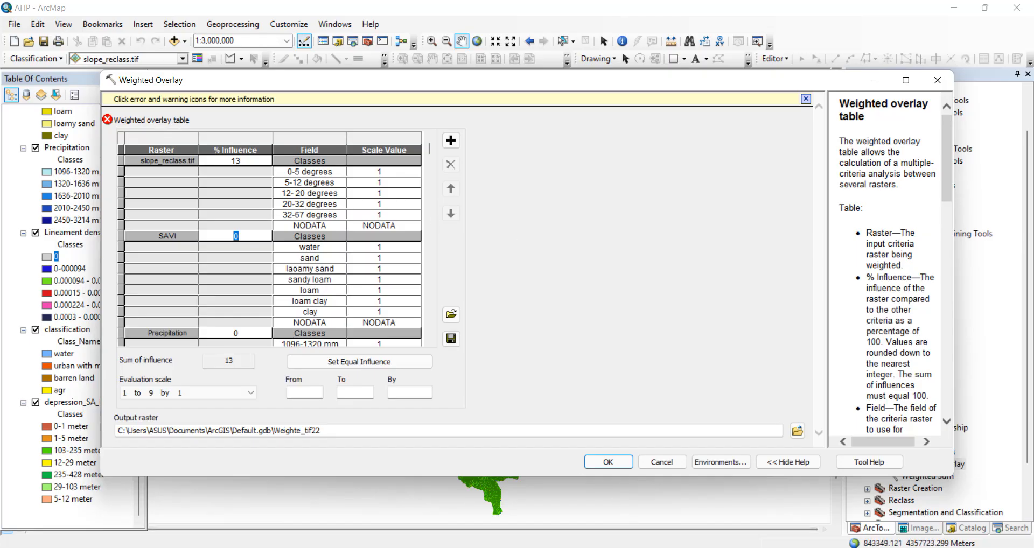
- Look up the SAVI weight in the Excel matrix and set the SAVI raster's influence to 12 in ArcMap
left_click(629, 547)
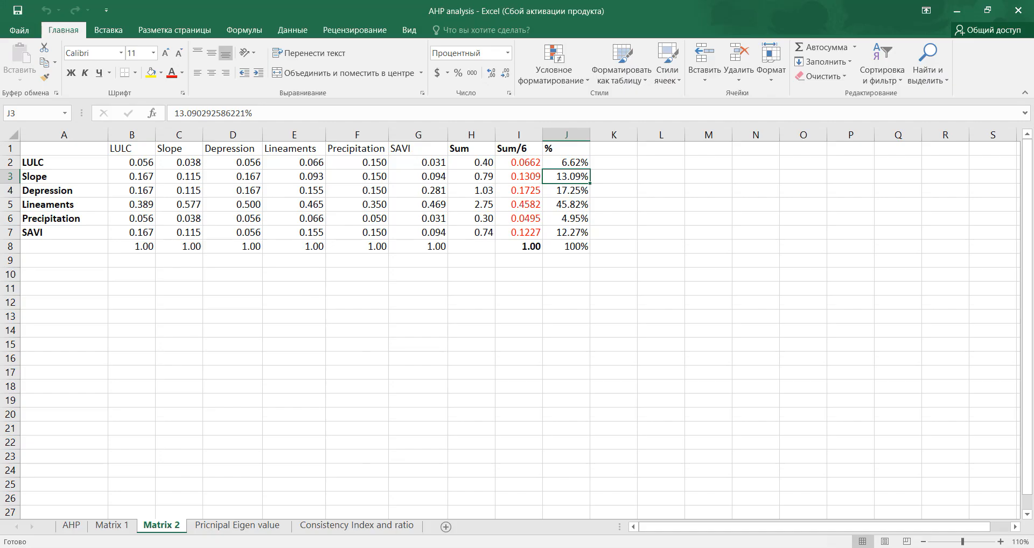
left_click(573, 546)
left_click(620, 512)
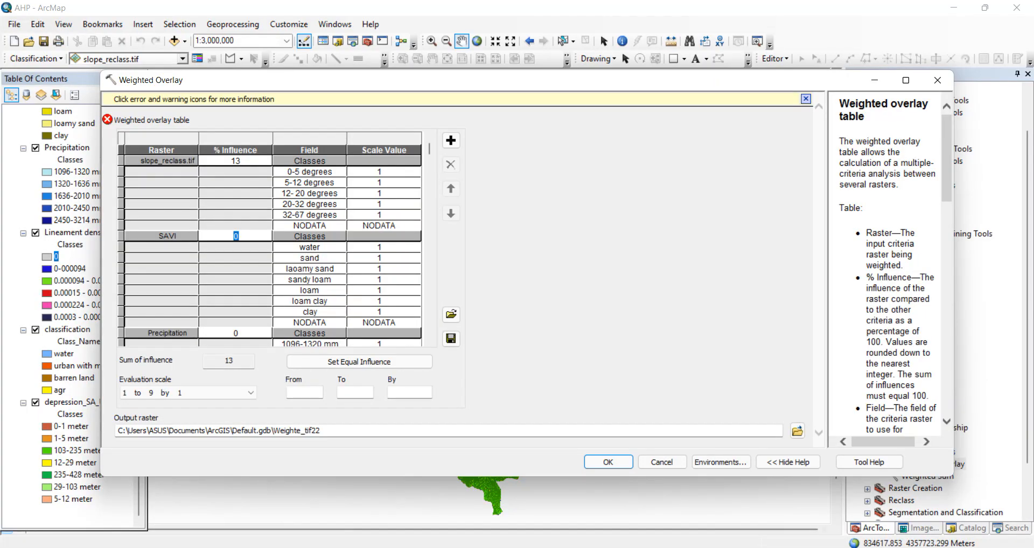
left_click(629, 547)
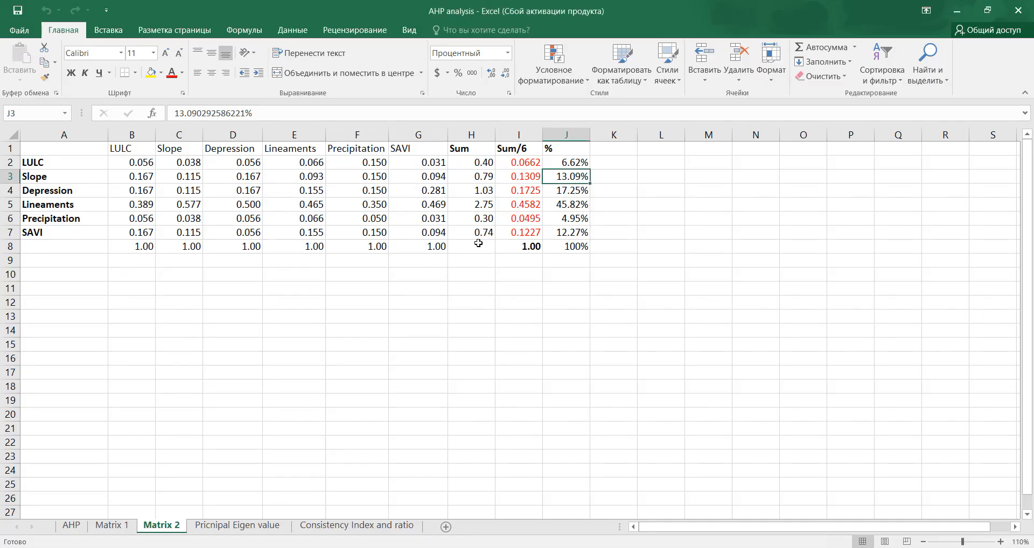
left_click(554, 233)
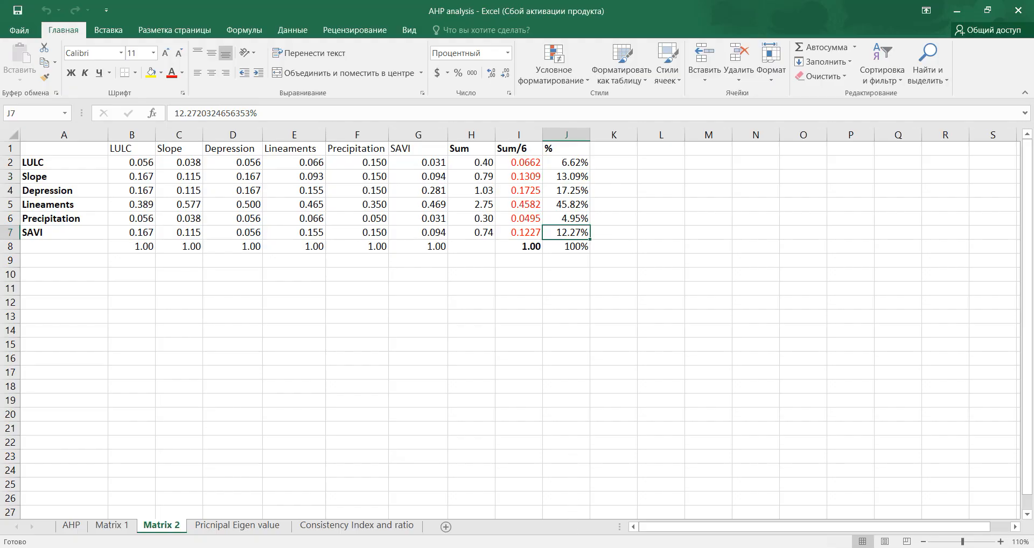
left_click(609, 504)
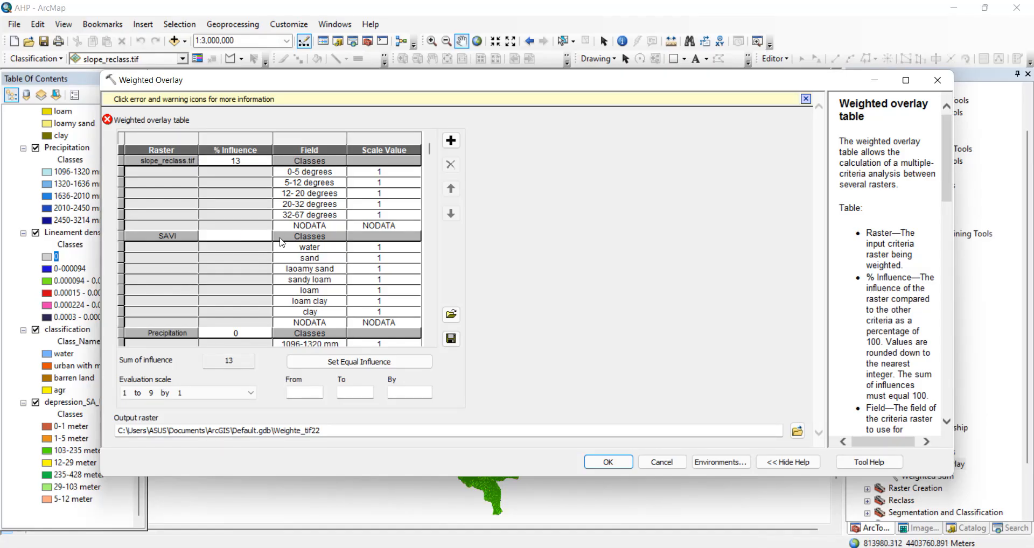
left_click(237, 237)
type("12")
- Check the Precipitation weight in Excel and set the Precipitation raster's influence to 5 in the ArcMap overlay table
left_click(240, 338)
double_click(240, 333)
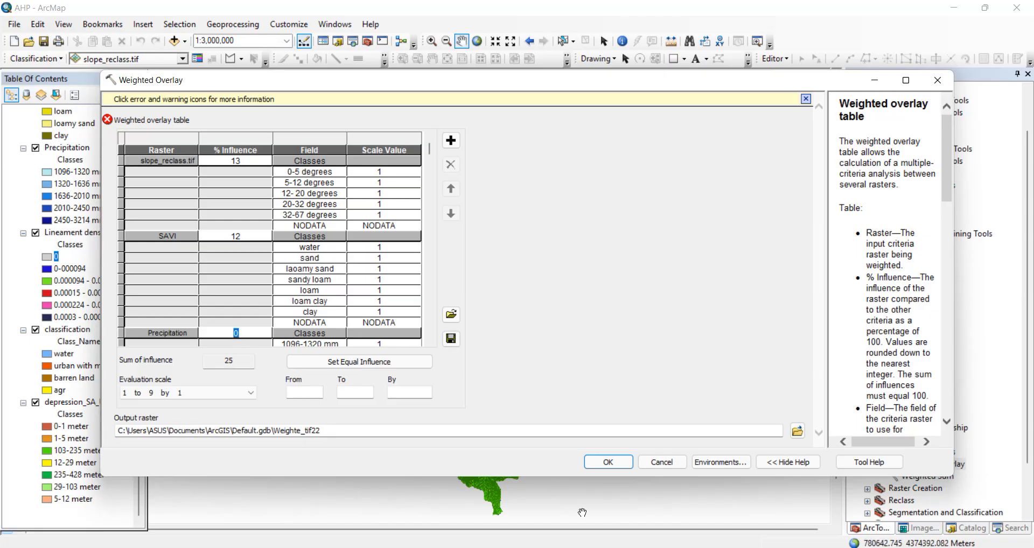
left_click(603, 547)
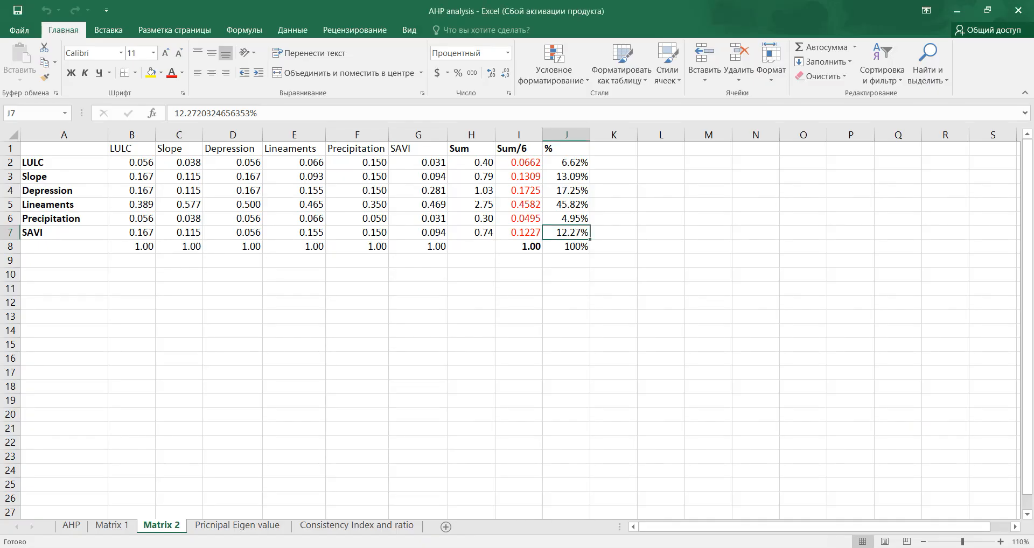
left_click(604, 547)
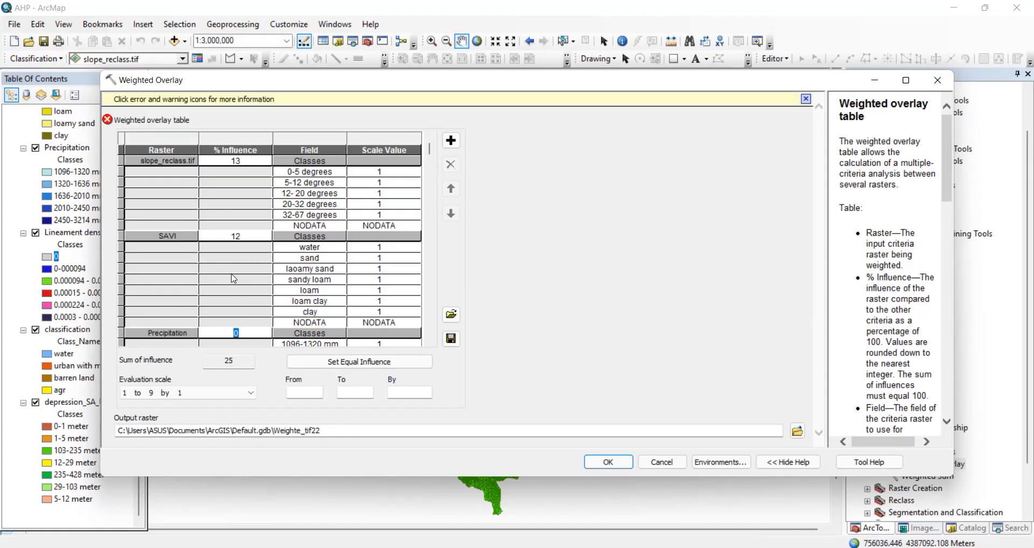
type("5")
- Check the Lineaments weight in Excel and set the Lineament density raster's influence to 45 in the ArcMap overlay table
scroll(430, 348, "down", 2)
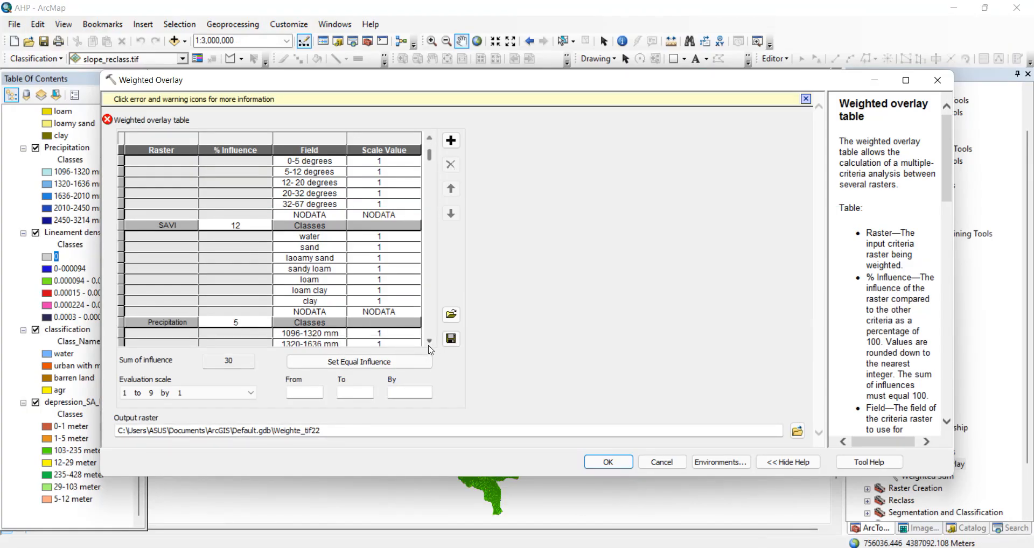
scroll(430, 349, "down", 6)
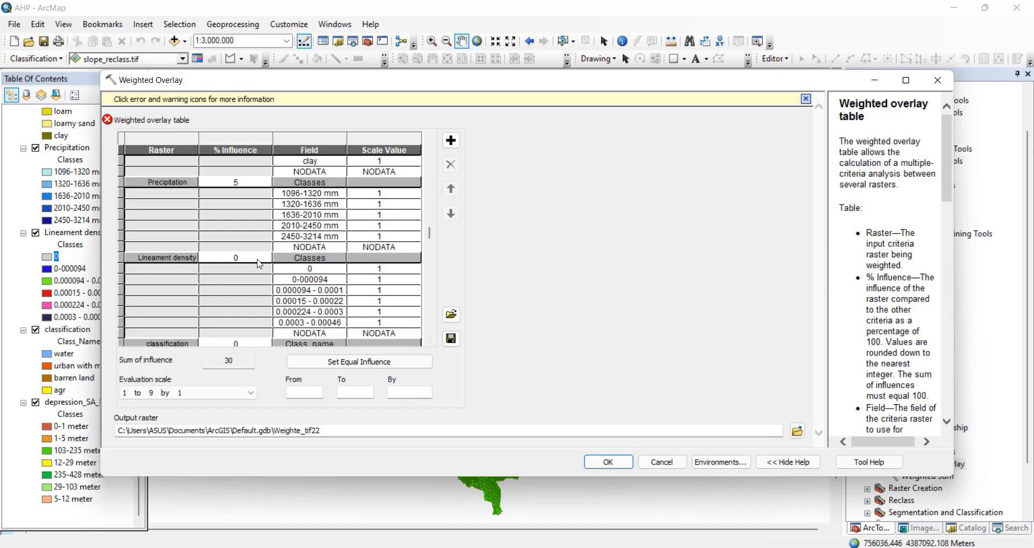
left_click(259, 263)
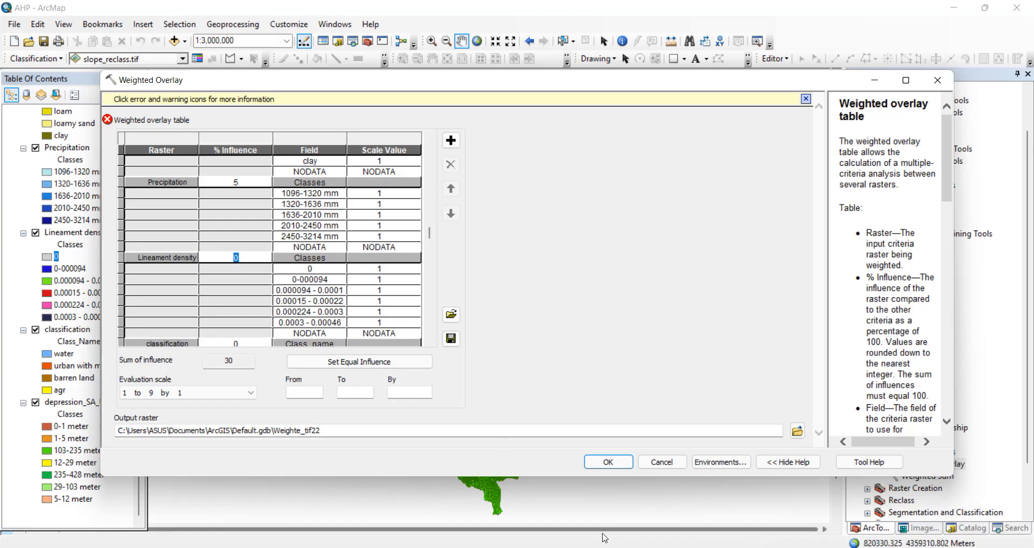
key("alt+Tab")
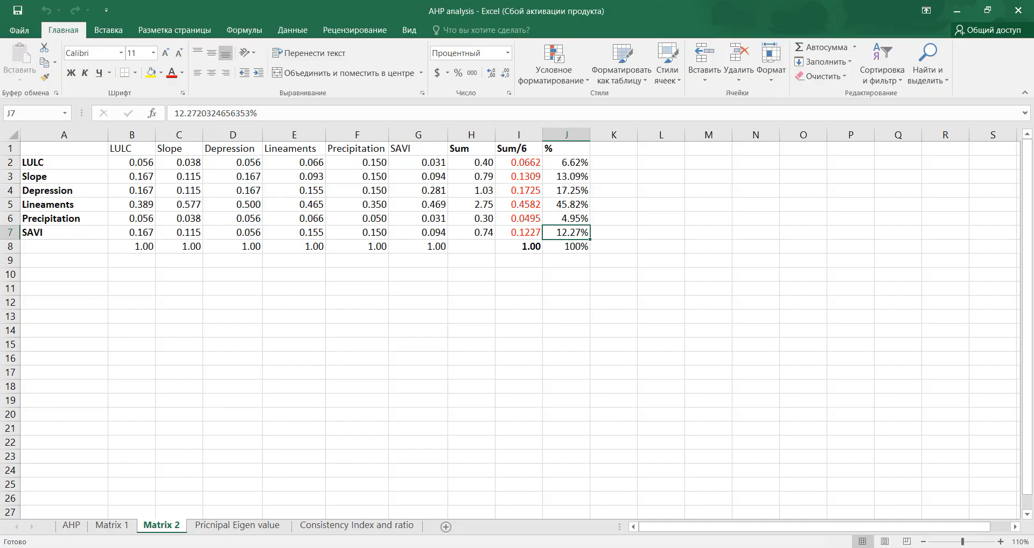
key("alt+Tab")
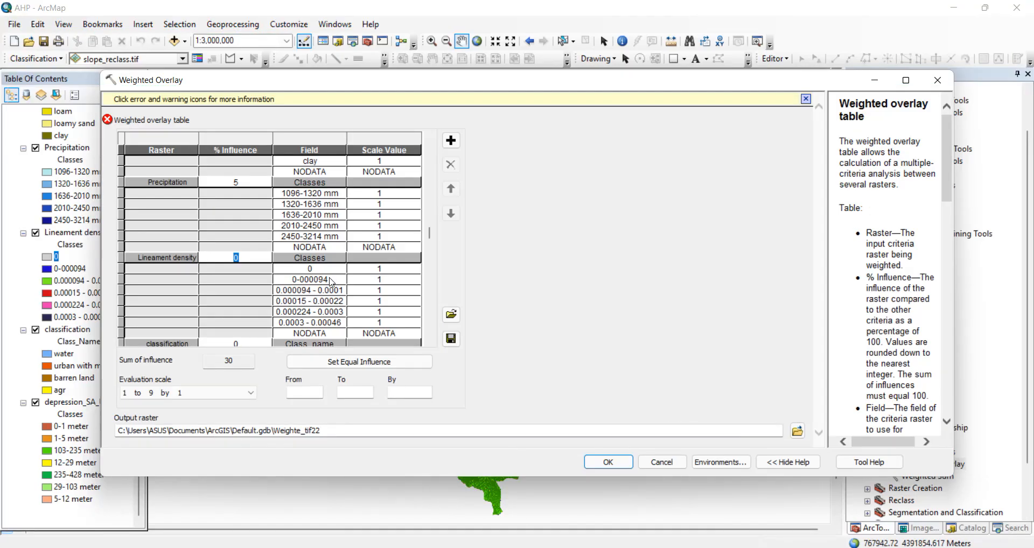
type("45")
key("Return")
- Check the LULC weight in Excel and set the classification raster's influence to 7 in the ArcMap overlay table
scroll(436, 348, "down", 3)
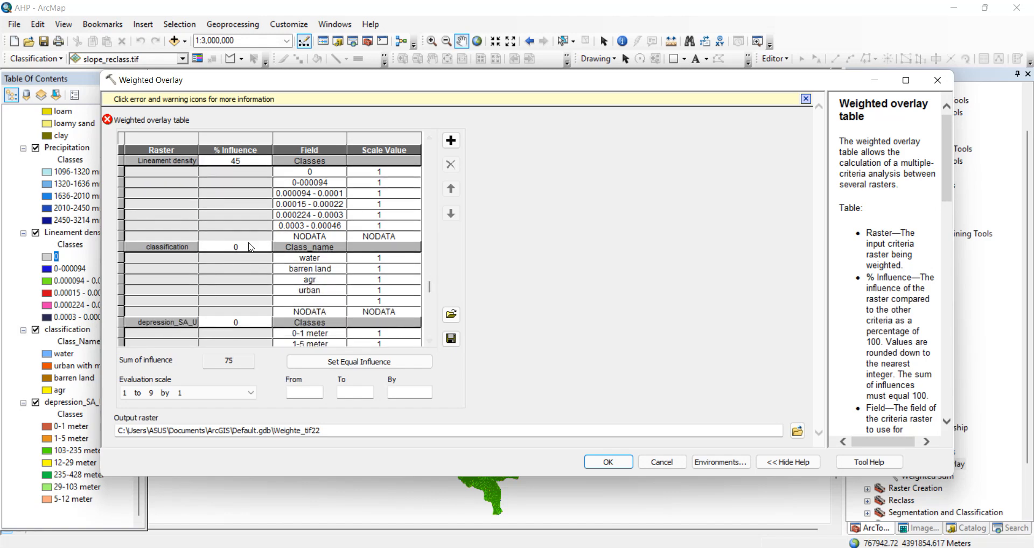
left_click(241, 244)
key("alt+Tab")
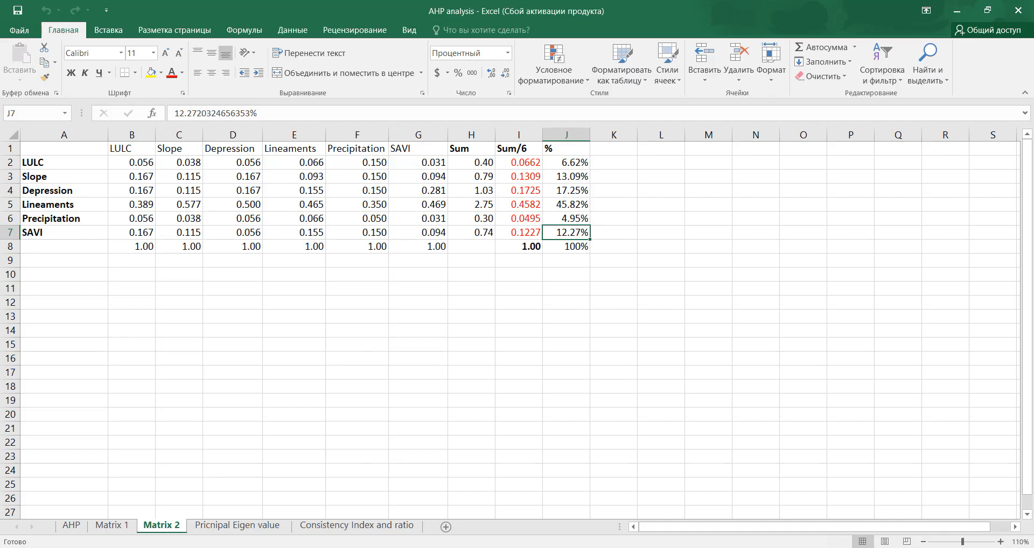
key("alt+Tab")
type("7")
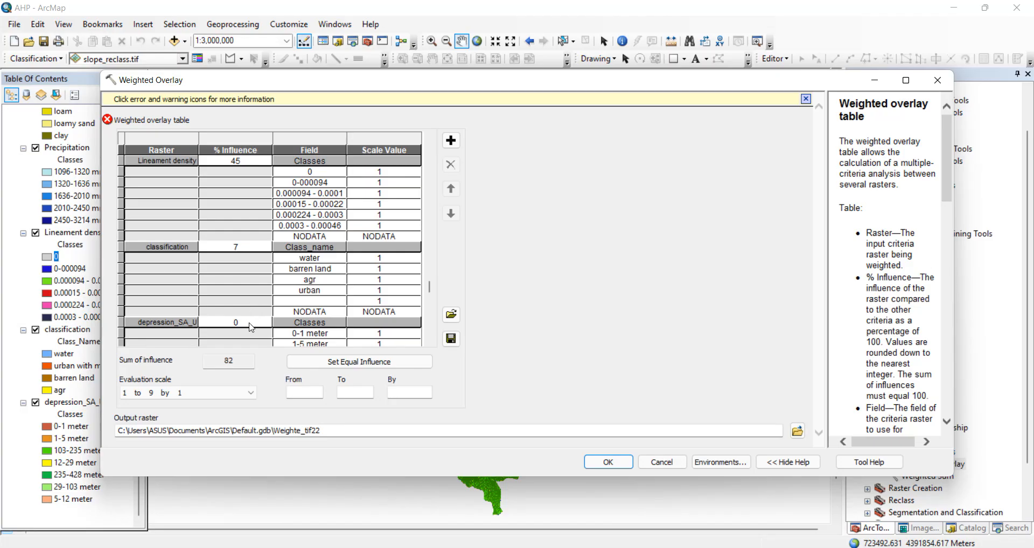
- Check the Depression weight in Excel, set the depression raster's influence to 17 in ArcMap, and review the overlay table
left_click(250, 324)
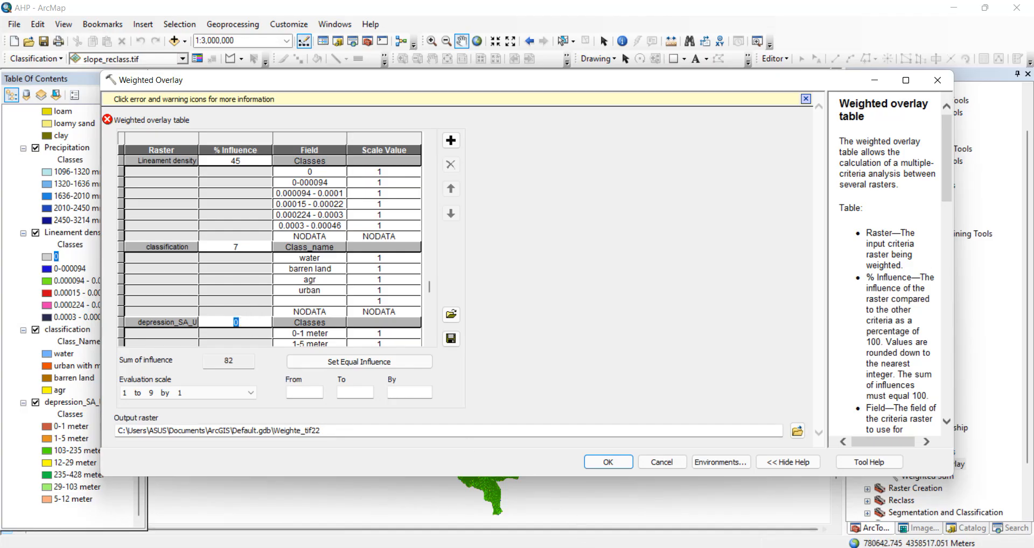
key("alt+Tab")
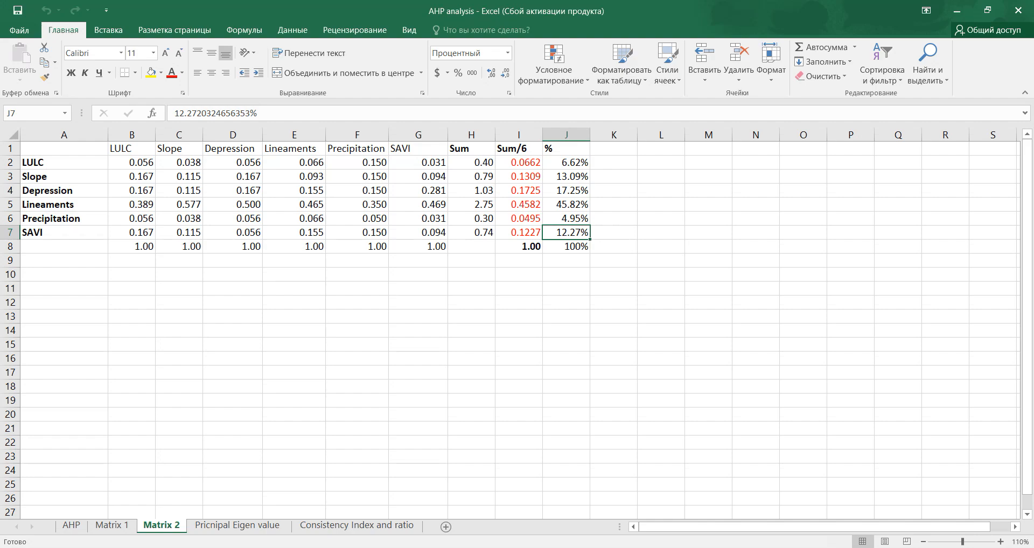
key("alt+Tab")
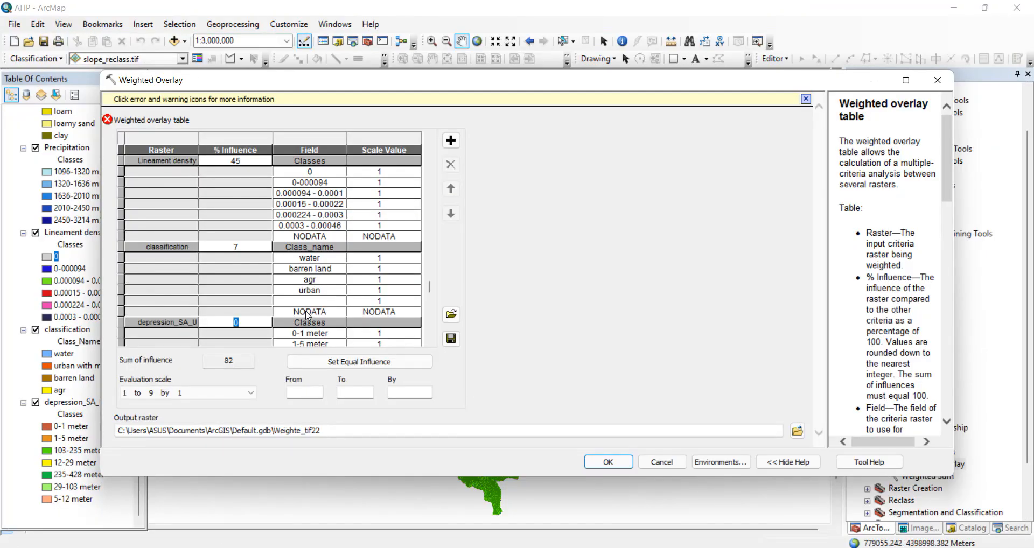
key("BackSpace")
type("17")
key("Return")
scroll(428, 342, "down", 3)
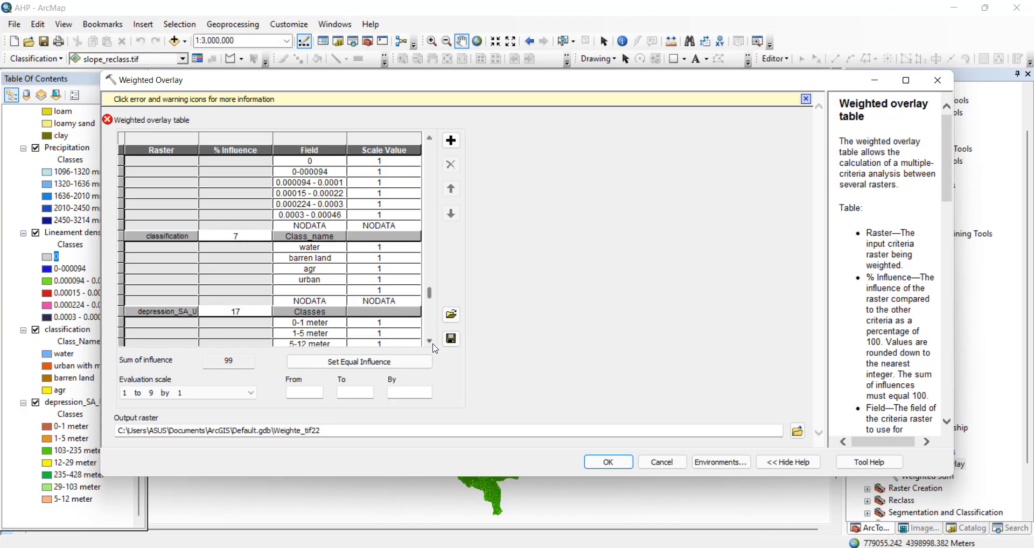
left_click_drag(428, 330, 435, 144)
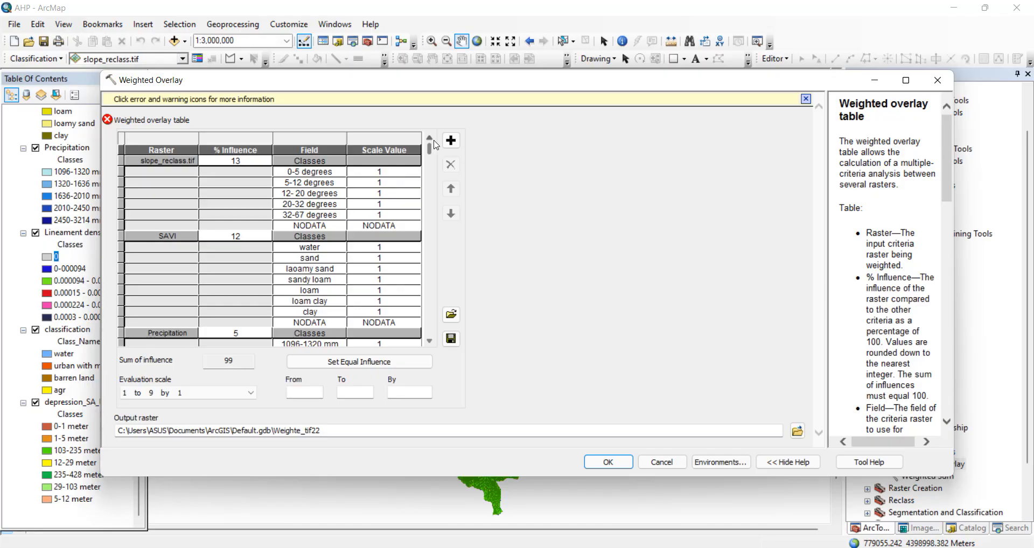
- Set the Precipitation raster's influence to 6 in the weighted overlay table
left_click(431, 340)
left_click(430, 340)
left_click(430, 341)
left_click(430, 341)
left_click(431, 341)
left_click(431, 340)
left_click(431, 341)
left_click(431, 341)
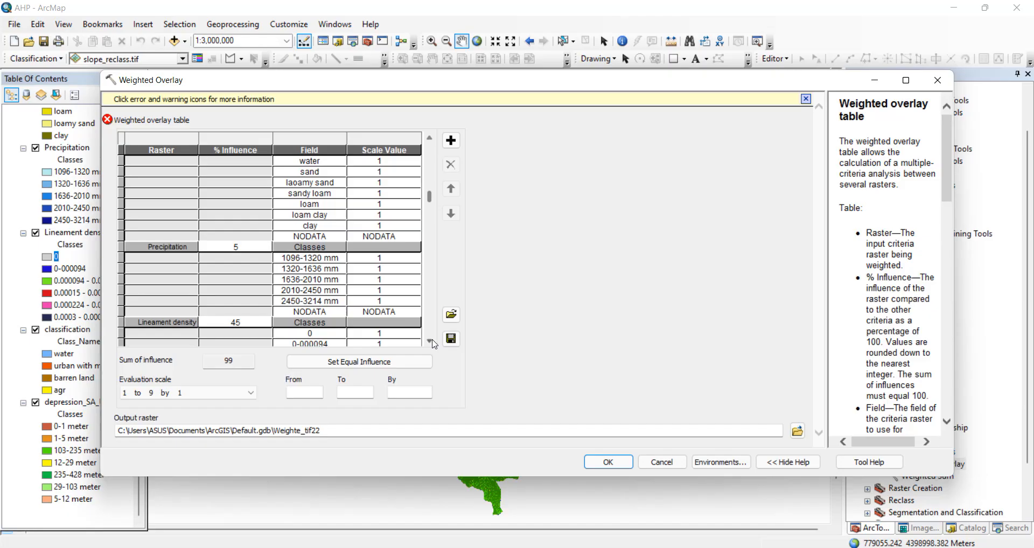
left_click(239, 245)
type("6")
key("Return")
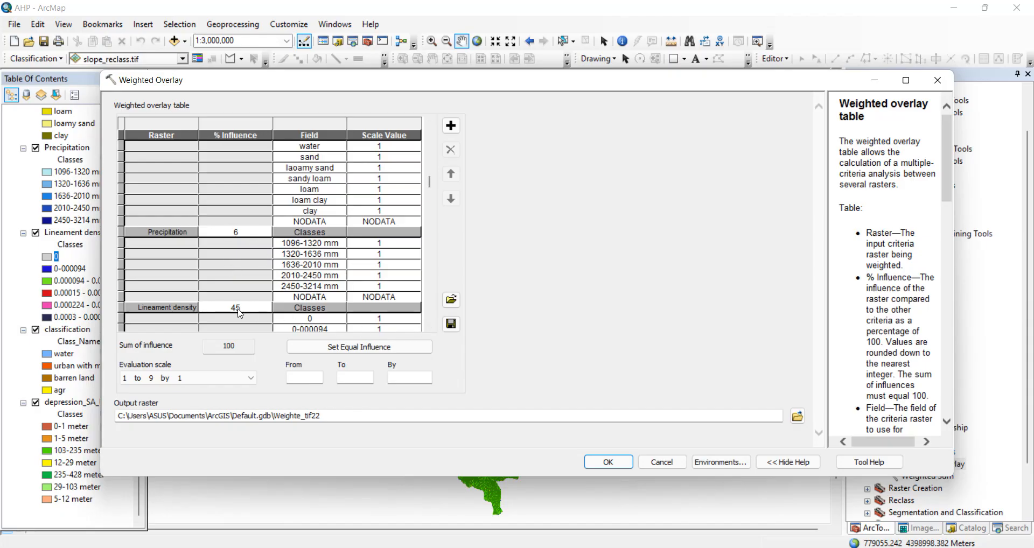
- Check the Lineaments weight in the Excel AHP matrix and return to the ArcMap overlay table
key("alt+Tab")
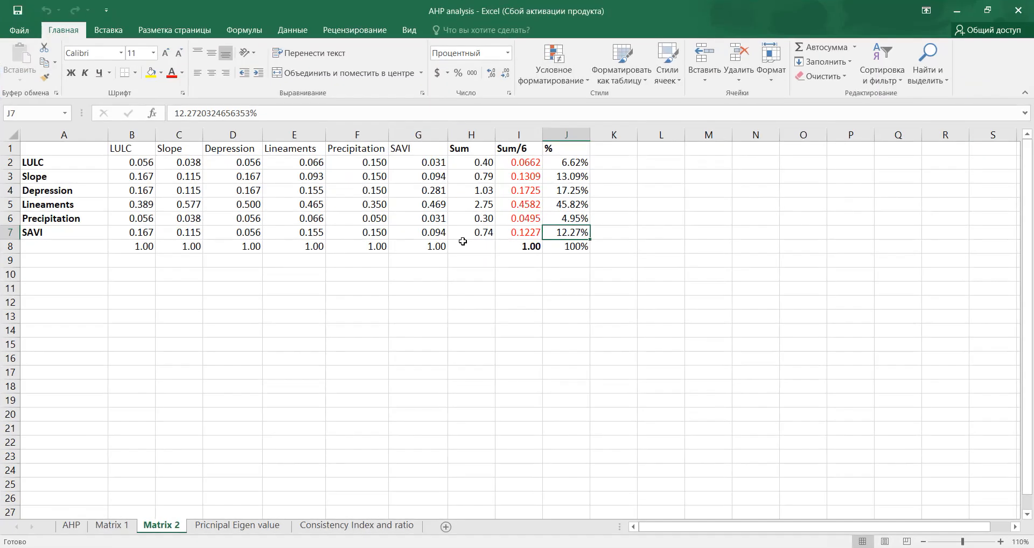
left_click(572, 204)
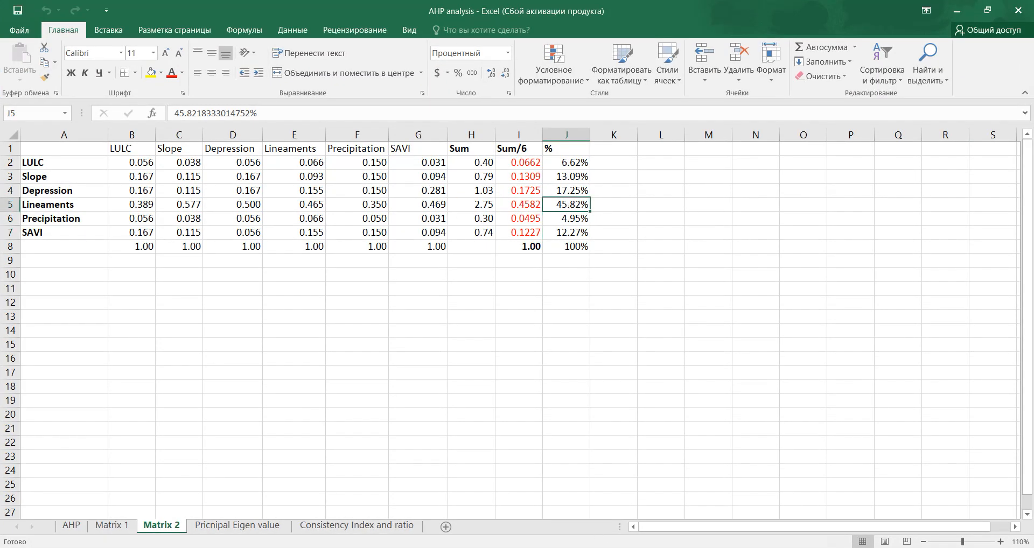
mouse_move(604, 545)
left_click(548, 465)
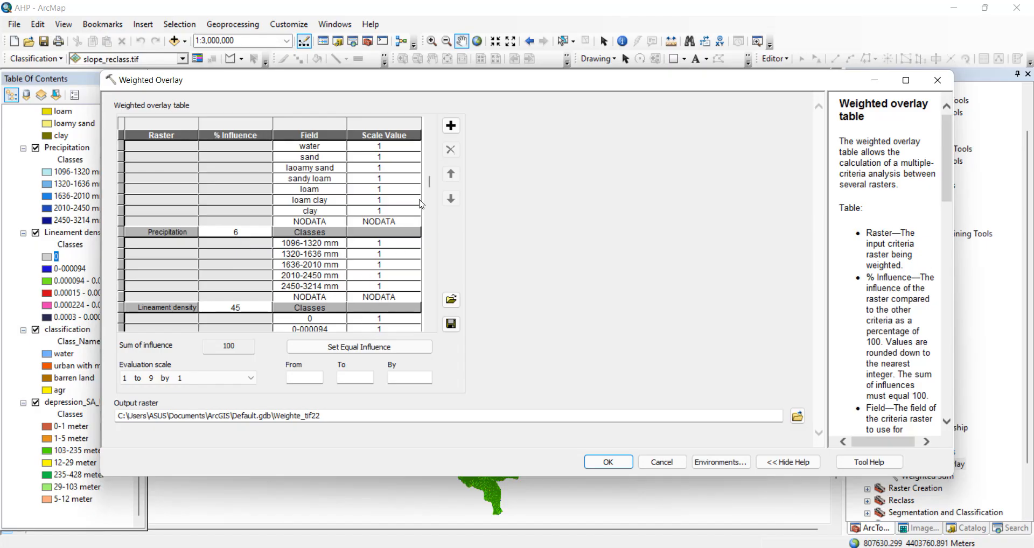
- Choose the 1 to 9 by 1 evaluation scale for the weighted overlay
left_click_drag(430, 186, 427, 133)
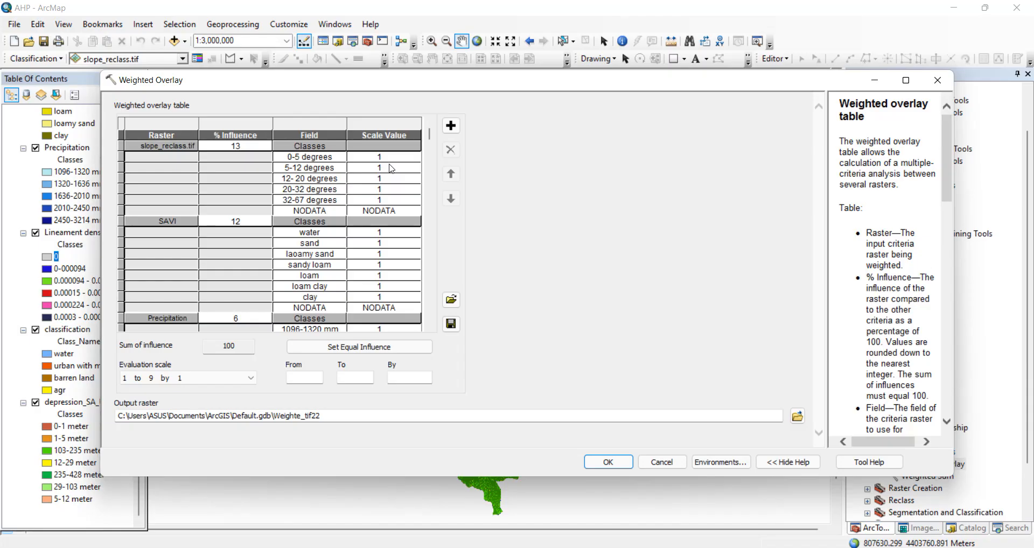
left_click(171, 380)
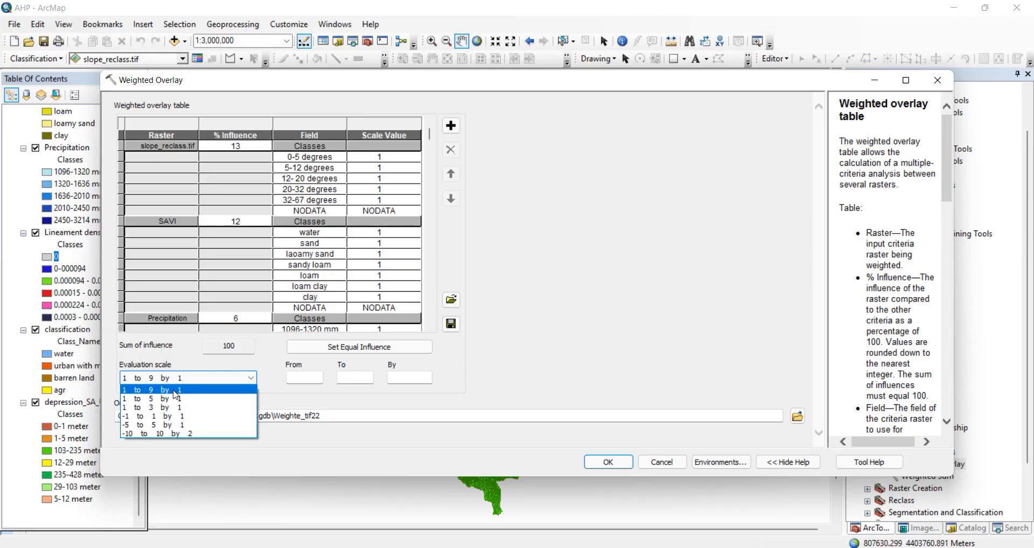
left_click(175, 394)
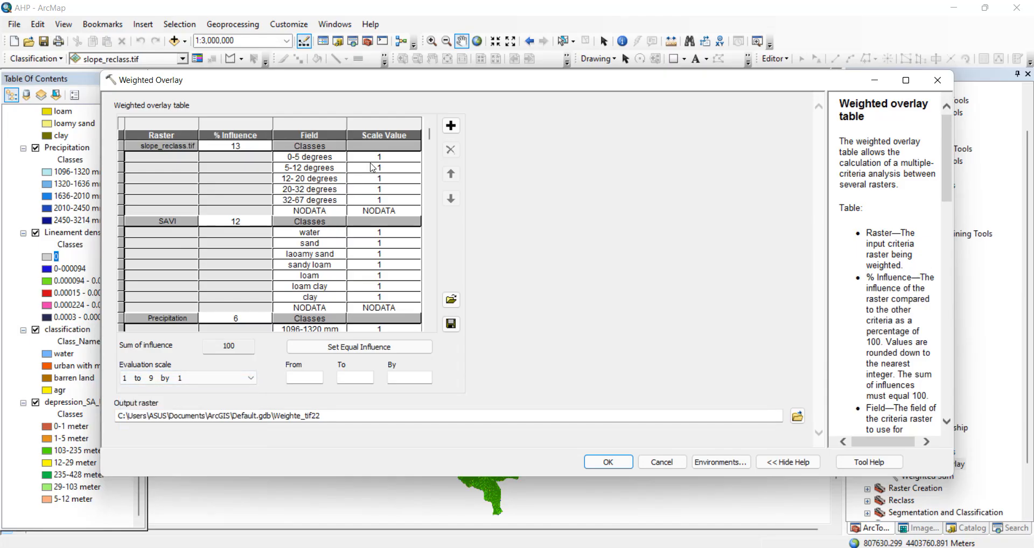
- Set the scale value of the slope raster's 0-5 degrees class to 9
left_click(400, 157)
left_click(982, 547)
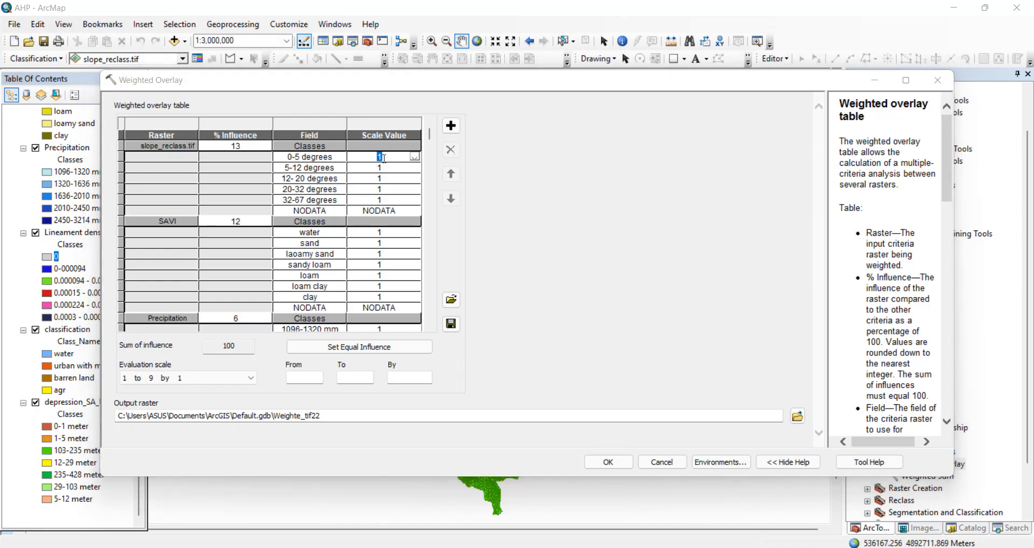
left_click(414, 156)
scroll(393, 192, "down", 2)
scroll(394, 193, "down", 1)
left_click(364, 203)
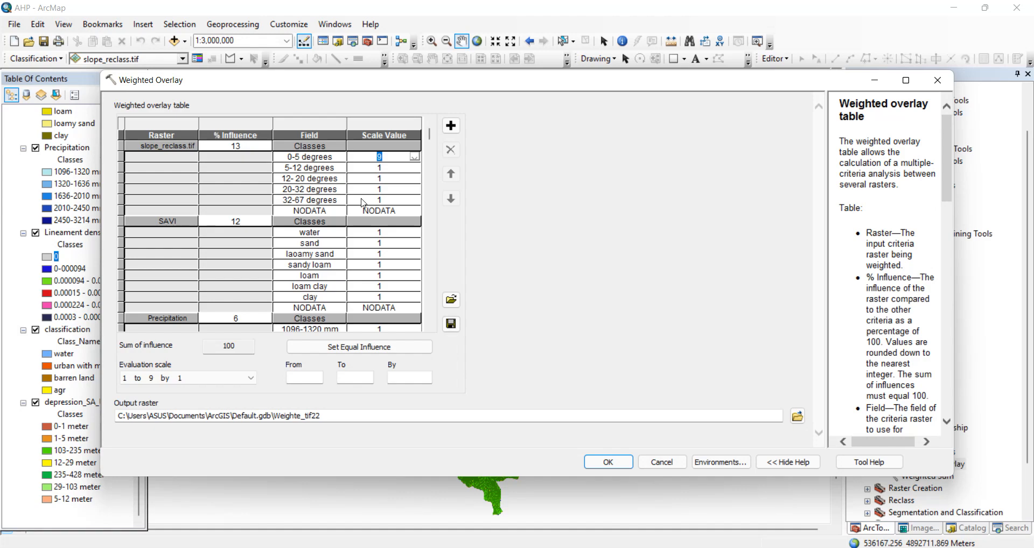
- Set the slope raster's scale values to 7 for the 5-12 degrees class and 6 for the 12-20 degrees class
left_click(412, 169)
left_click(411, 169)
left_click(414, 168)
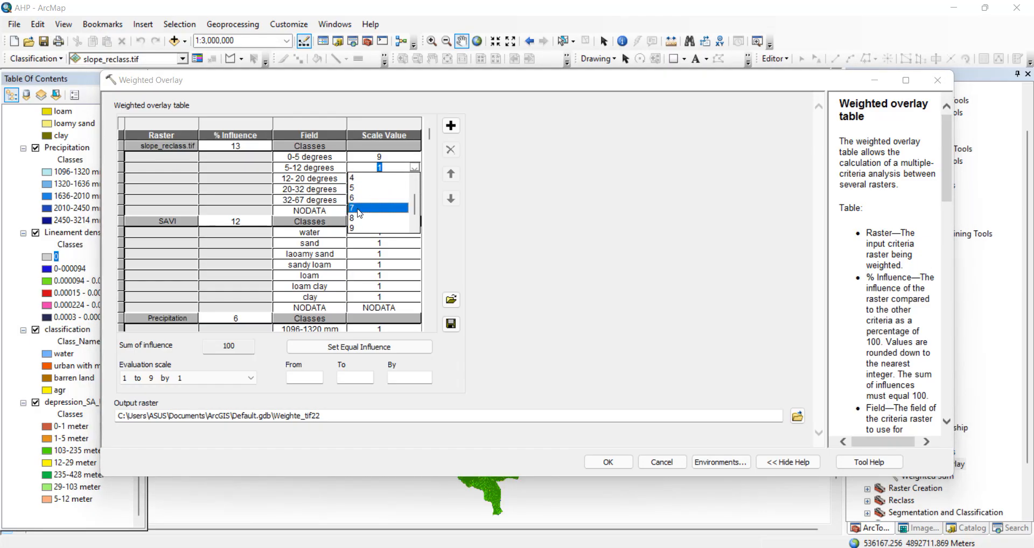
left_click(359, 208)
left_click(412, 178)
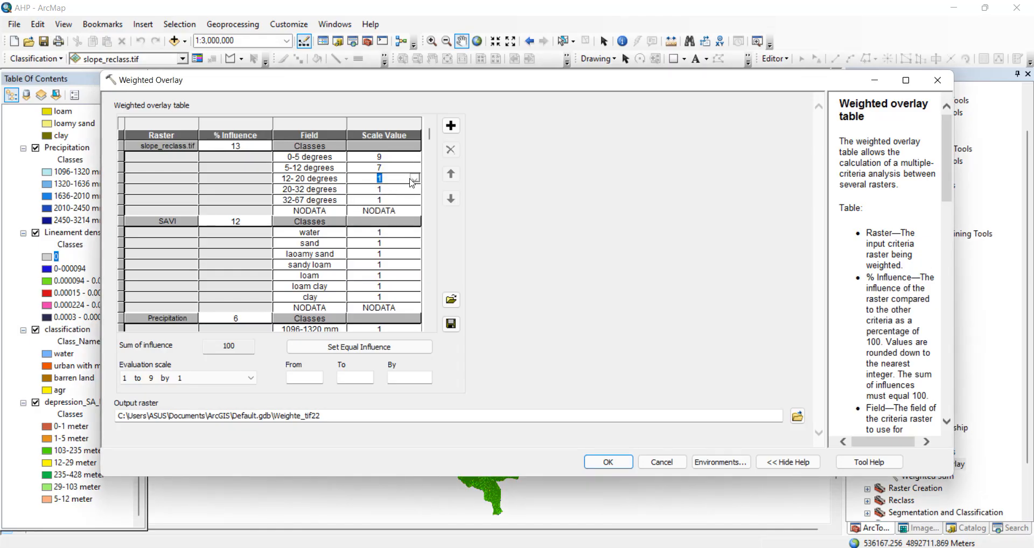
left_click(414, 178)
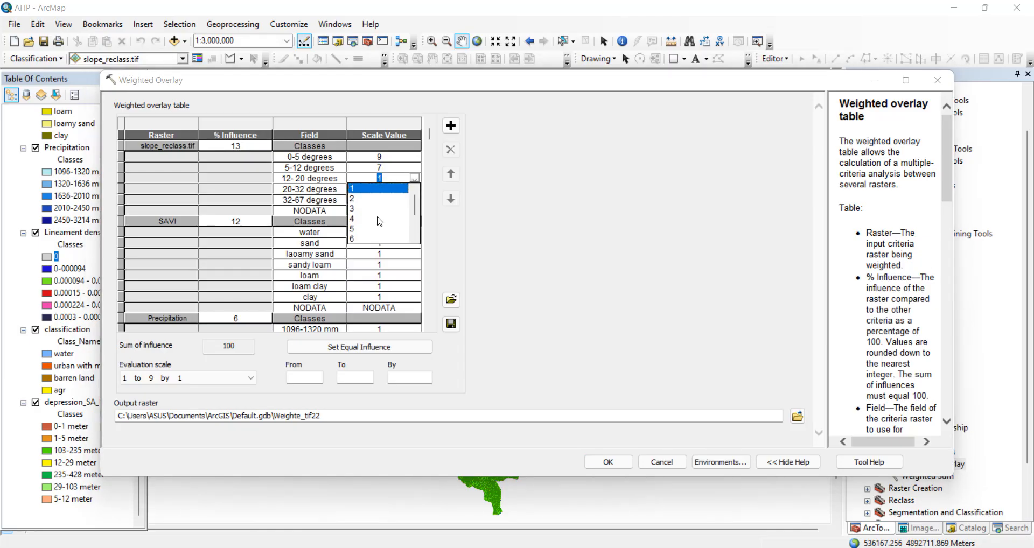
left_click(360, 238)
- Set the slope raster's scale values to 4 for the 20-32 degrees class and 2 for the 32-67 degrees class
left_click(403, 190)
left_click(414, 189)
scroll(357, 216, "down", 1)
left_click(358, 209)
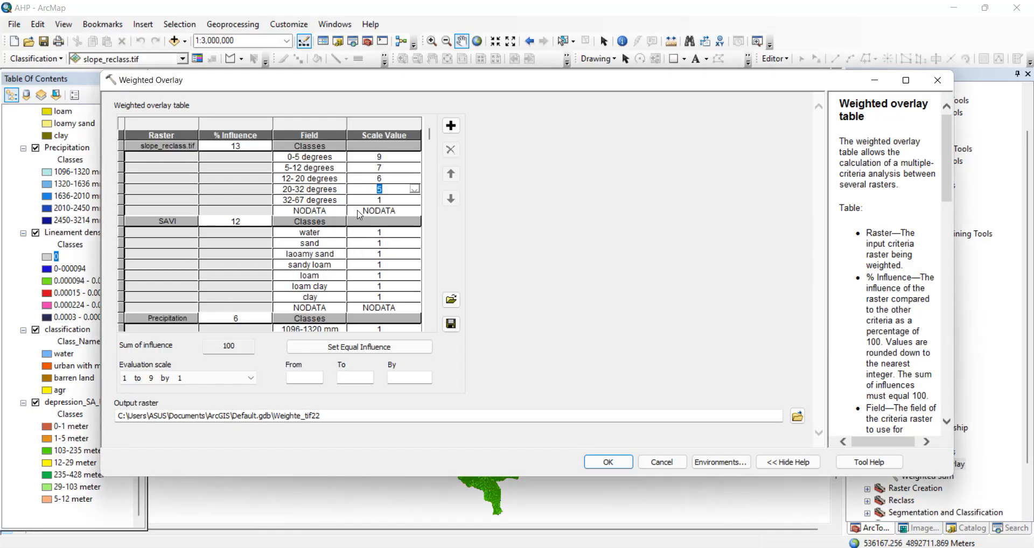
left_click(415, 189)
scroll(362, 226, "up", 1)
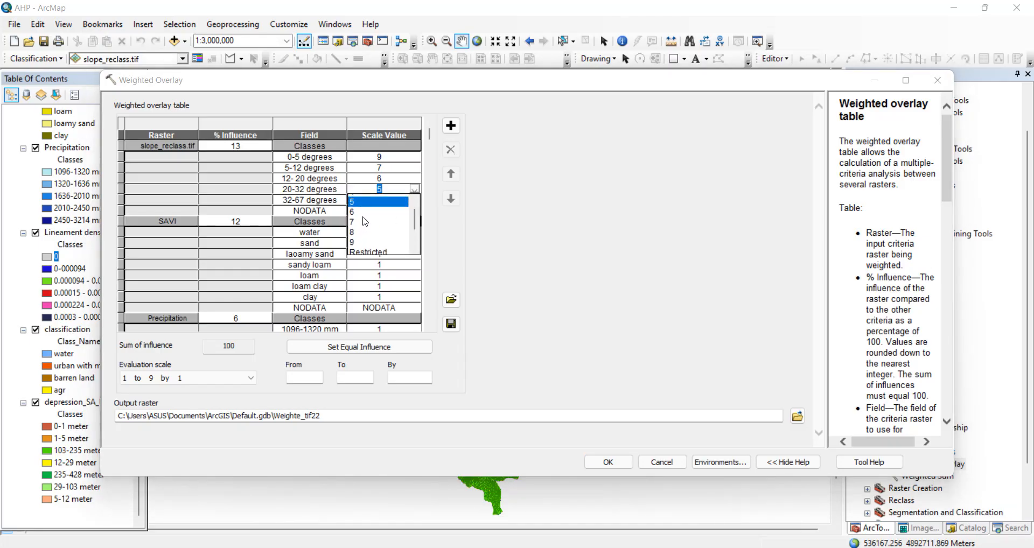
left_click(354, 220)
left_click(401, 201)
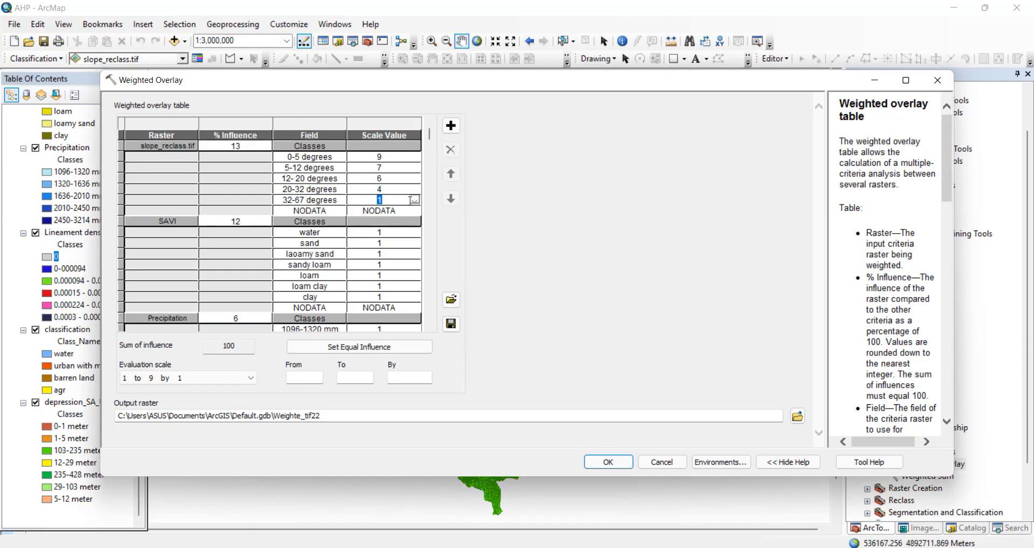
left_click(413, 200)
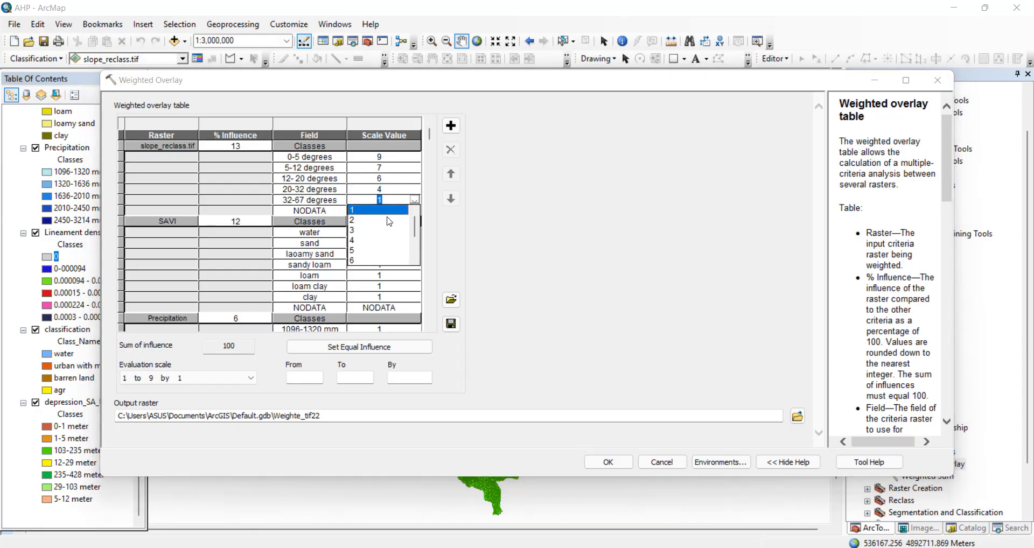
left_click(358, 225)
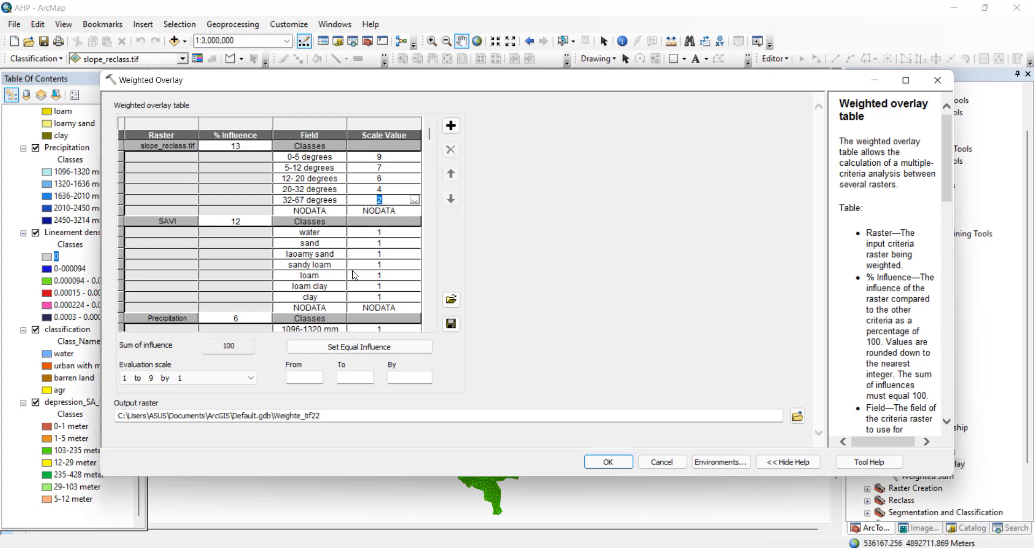
- Set the SAVI raster's scale values to 9 for water and 7 for sand
left_click(397, 236)
left_click(415, 232)
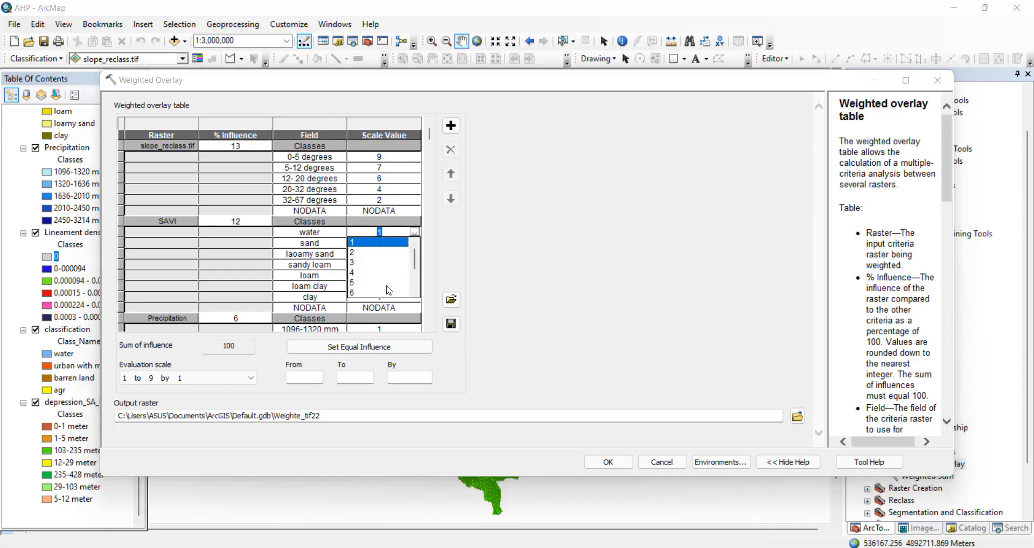
left_click(359, 292)
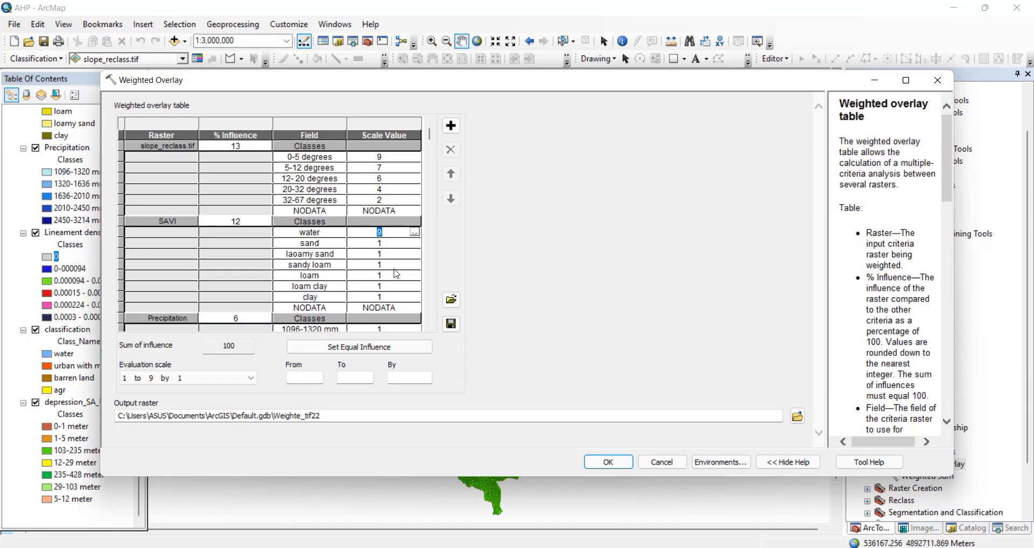
left_click(399, 247)
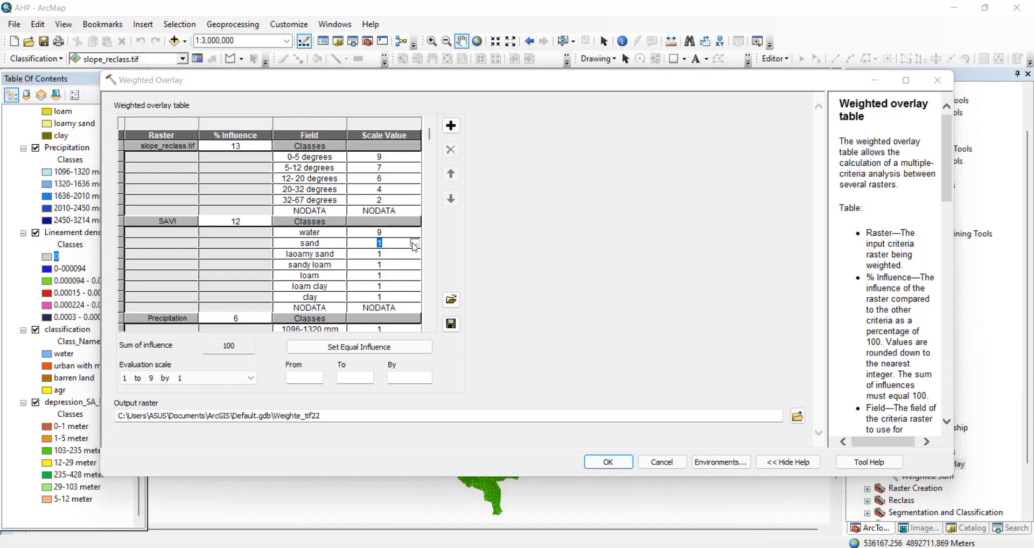
left_click(414, 245)
scroll(372, 277, "down", 1)
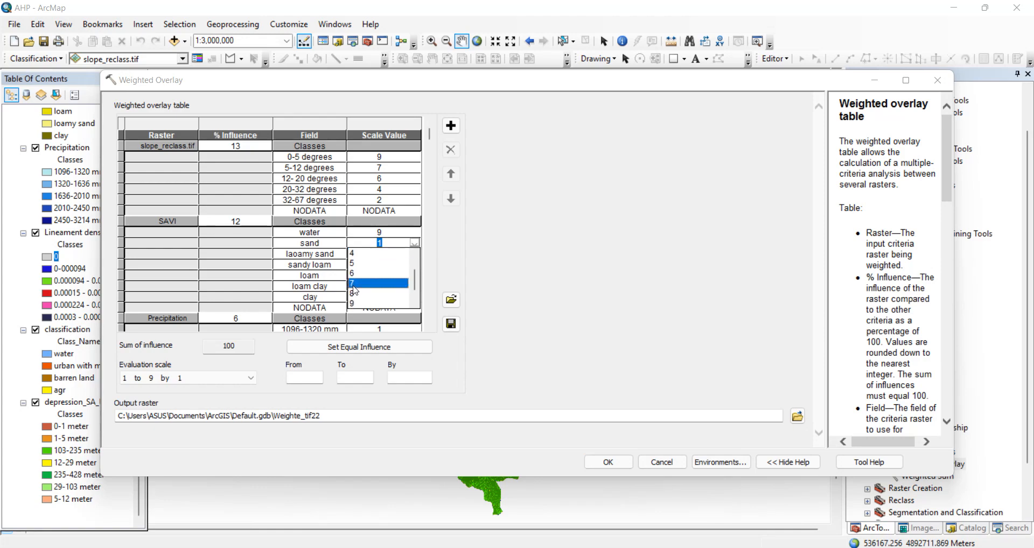
left_click(359, 283)
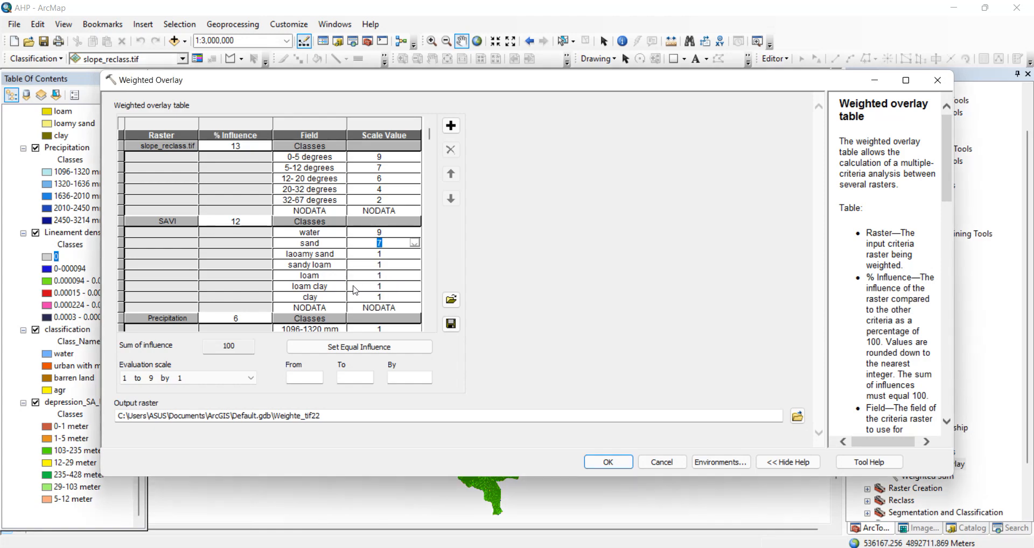
- Set the SAVI raster's scale values to 6 for both the loamy sand and sandy loam classes
left_click(414, 254)
scroll(364, 292, "down", 1)
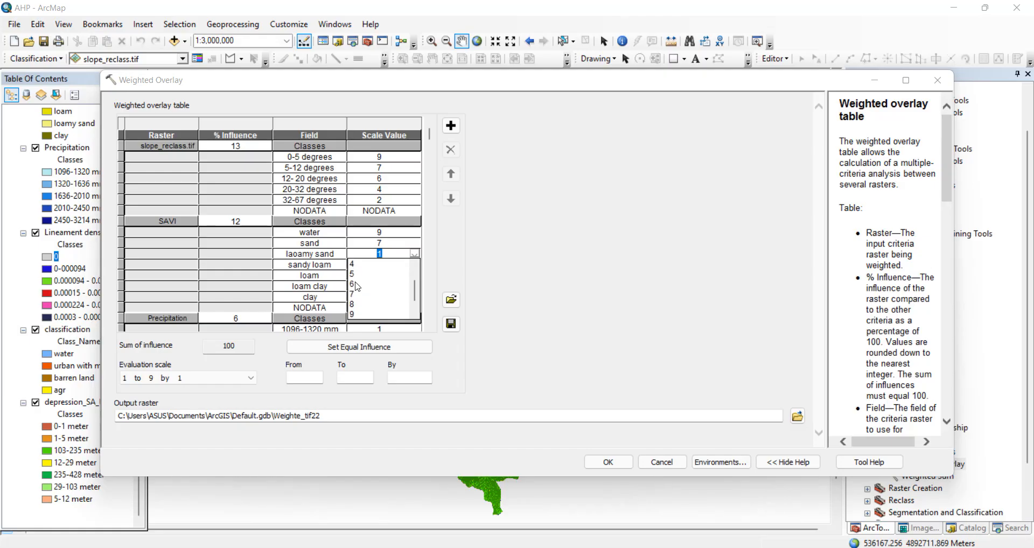
left_click(356, 285)
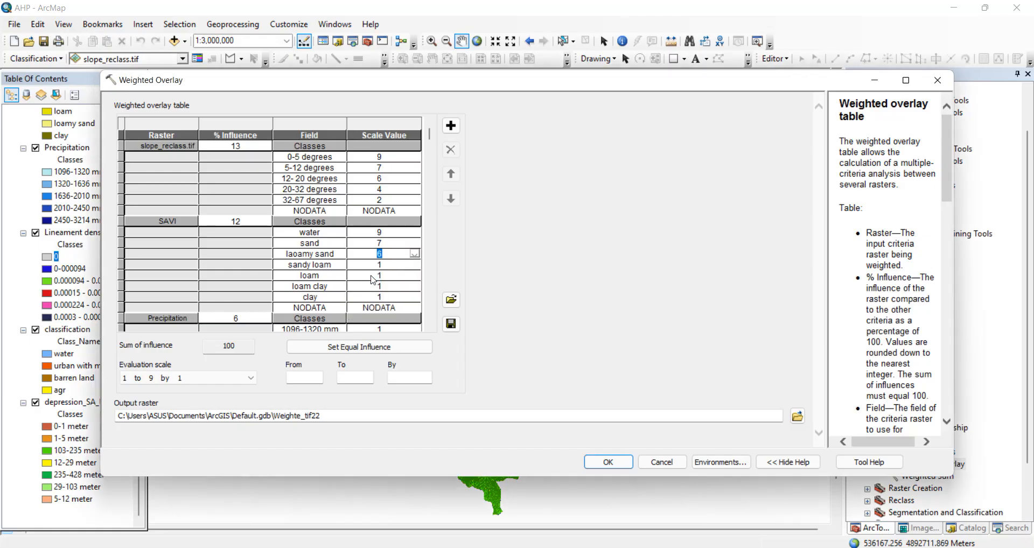
left_click(419, 268)
left_click(416, 266)
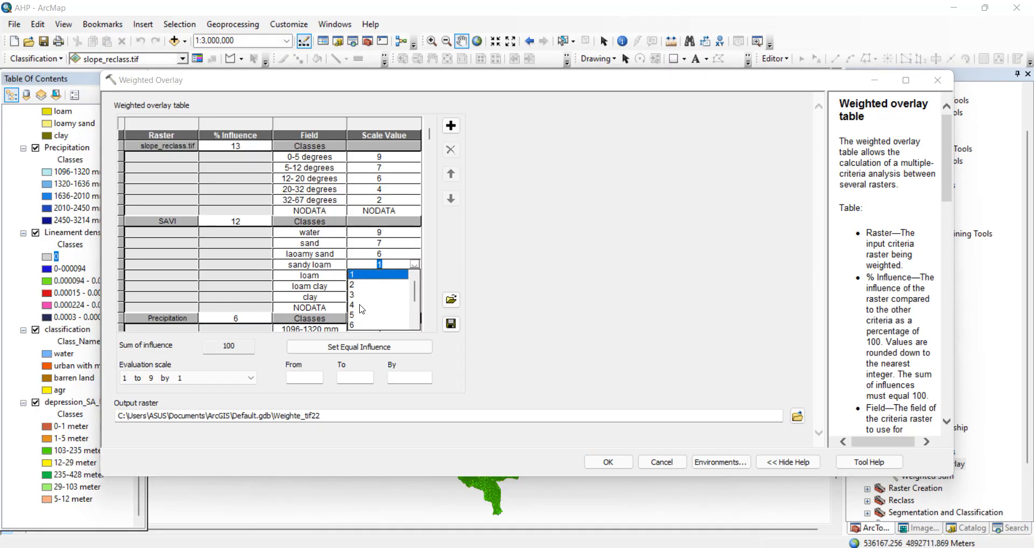
left_click(360, 322)
- Set the SAVI raster's scale values to 5 for loam and 2 for loam clay
left_click(414, 276)
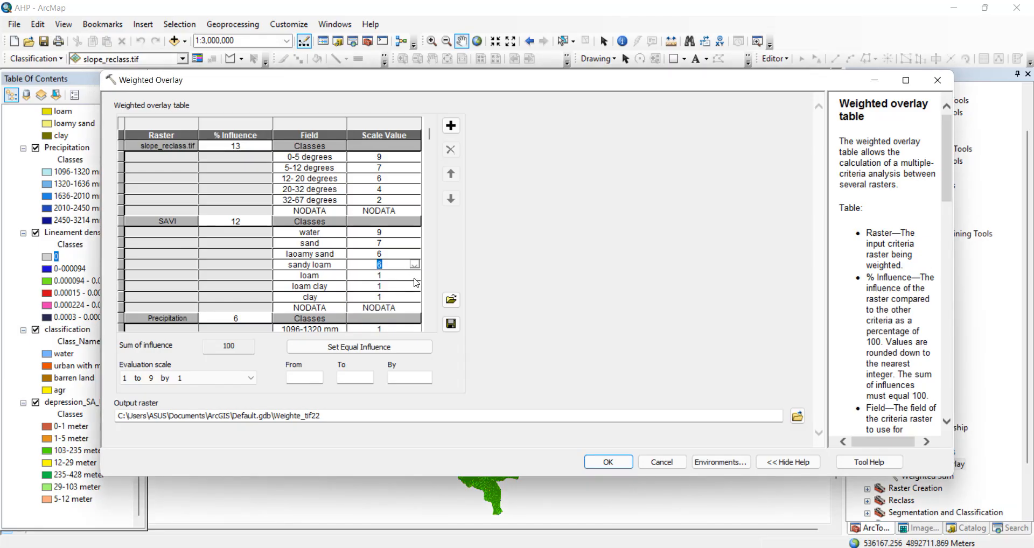
left_click(414, 275)
left_click(356, 325)
left_click(410, 288)
left_click(414, 286)
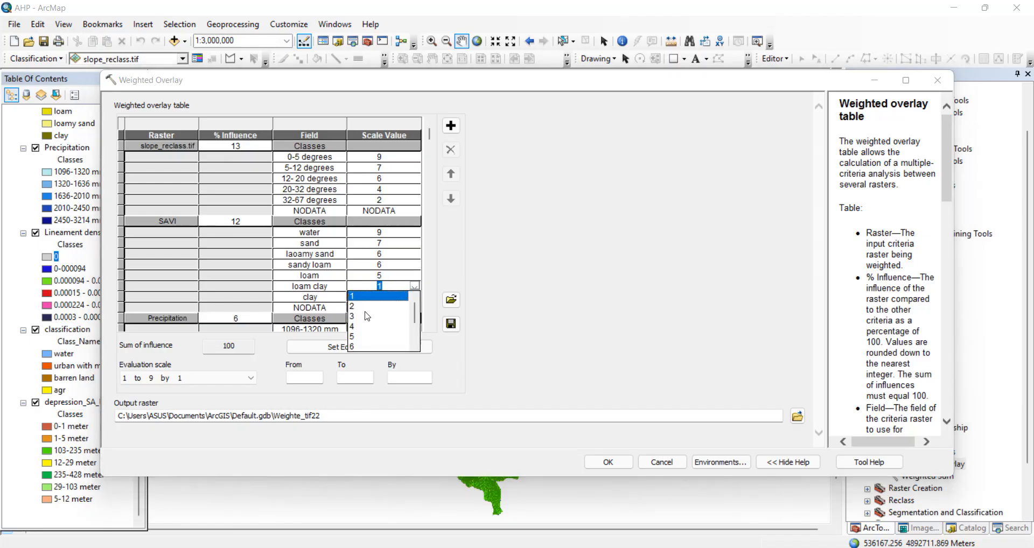
left_click(357, 306)
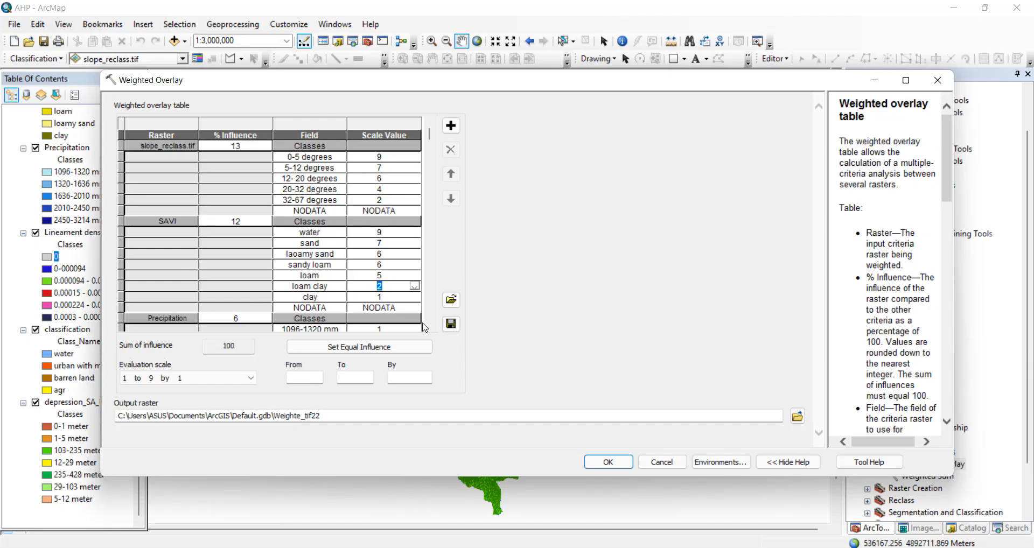
- Set the Precipitation raster's scale values to 9 for the 2450-3214 mm class and 8 for the 2010-2450 mm class
scroll(428, 329, "down", 3)
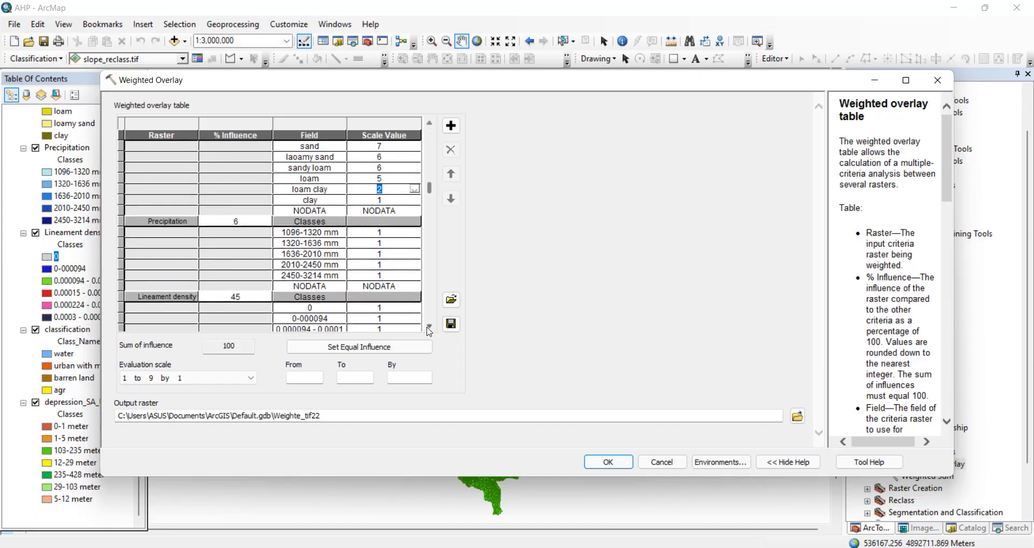
scroll(429, 328, "down", 1)
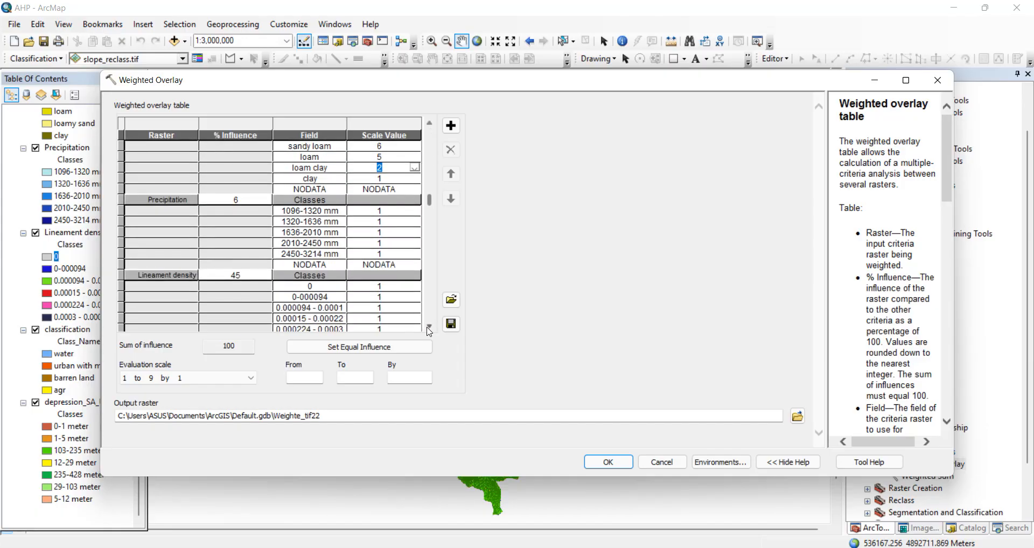
left_click(417, 253)
scroll(384, 279, "down", 1)
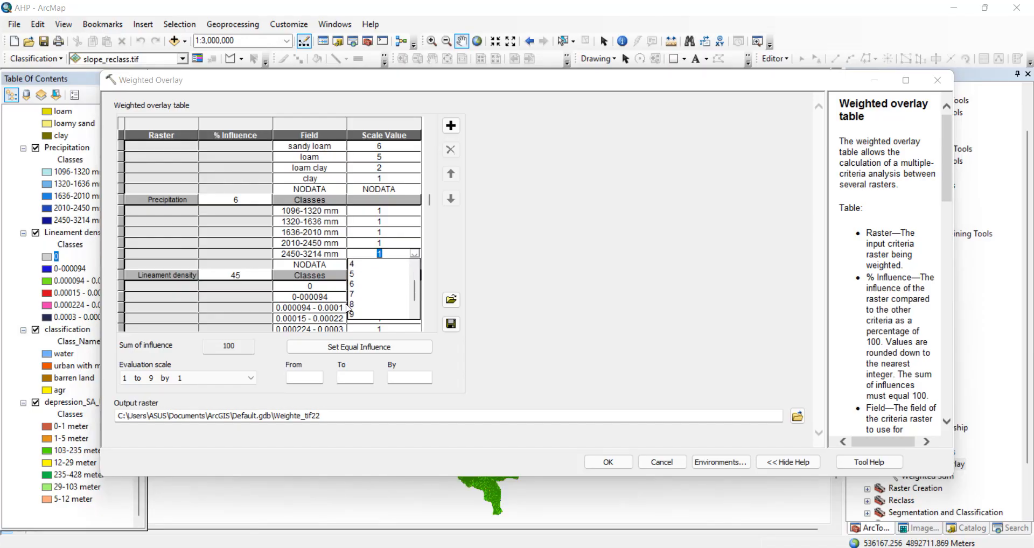
left_click(354, 315)
left_click(414, 245)
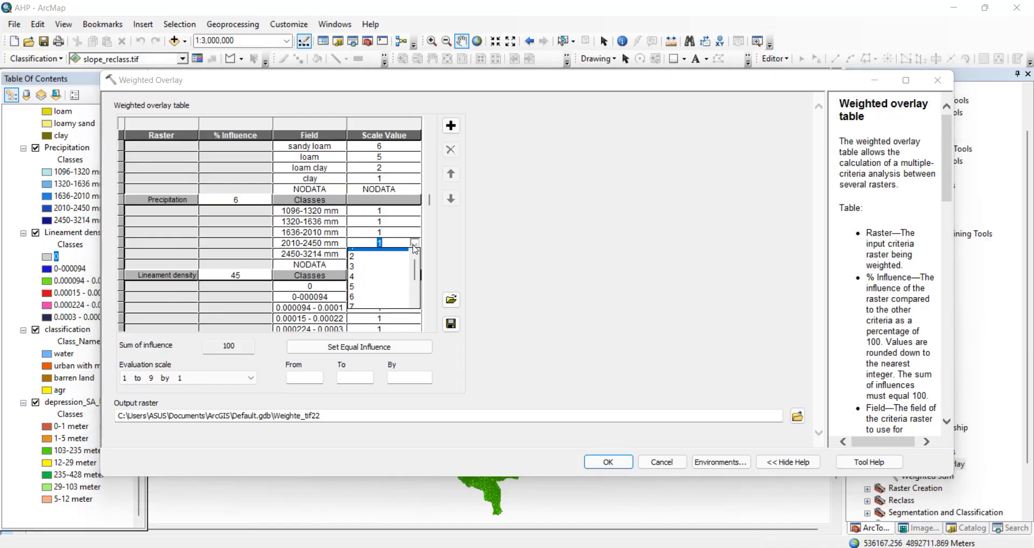
scroll(377, 280, "down", 1)
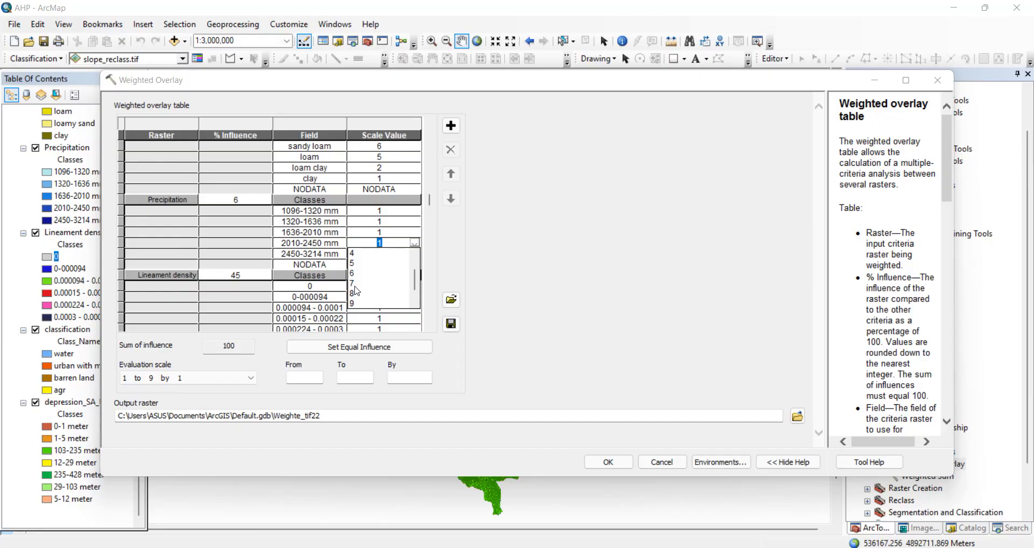
left_click(355, 293)
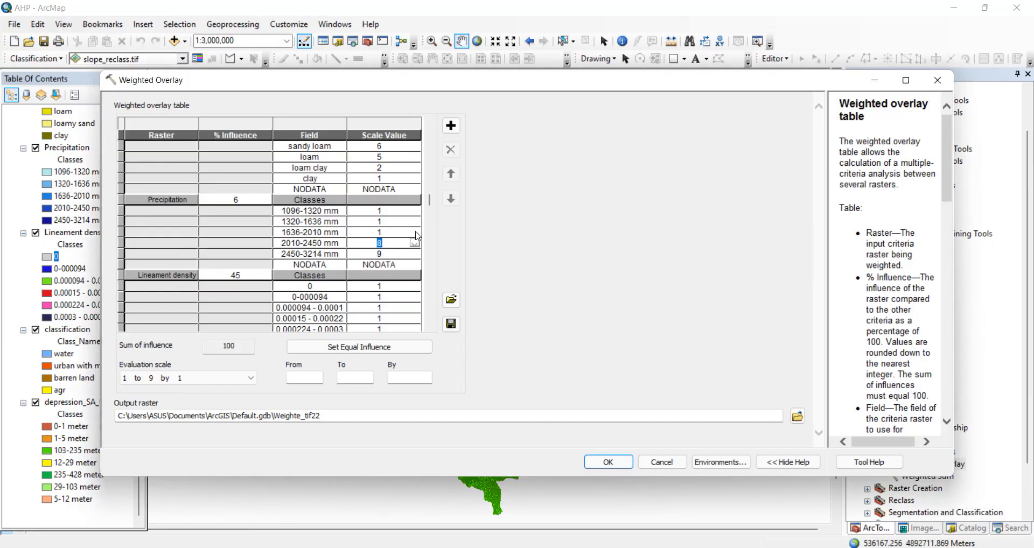
- Set the Precipitation raster's scale values to 7 for the 1636-2010 mm class and 5 for the 1320-1636 mm class
left_click(415, 233)
scroll(354, 295, "down", 1)
left_click(358, 276)
left_click(412, 222)
left_click(415, 222)
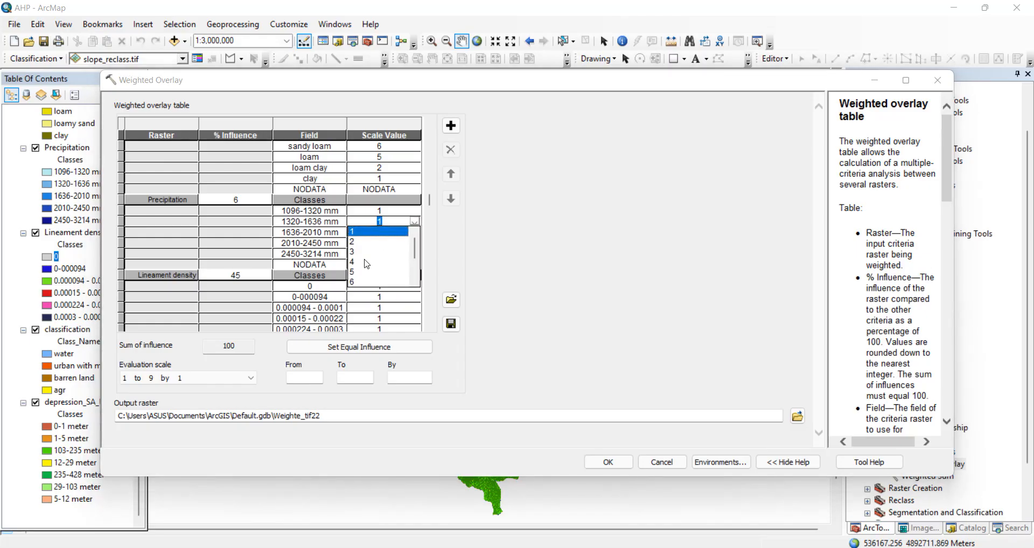
left_click(353, 272)
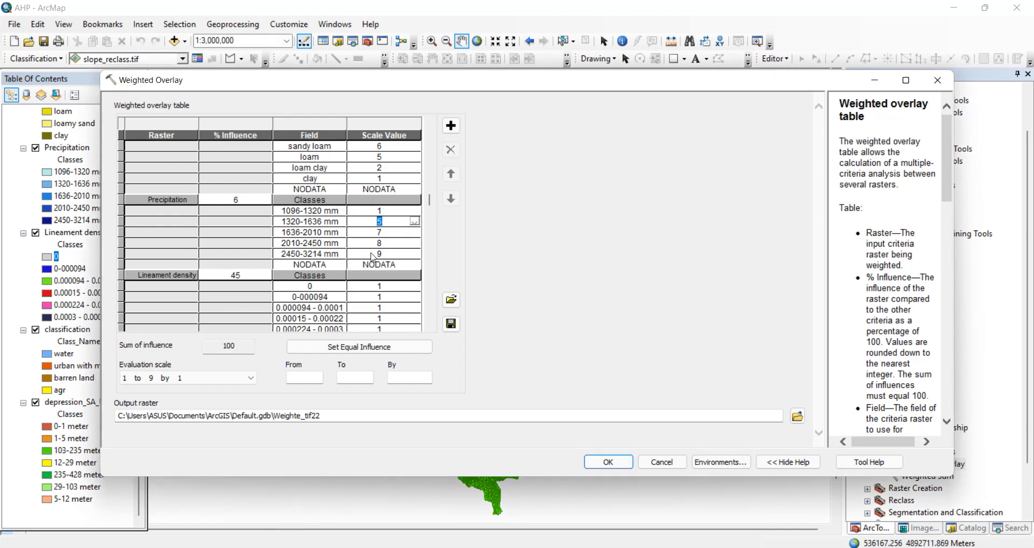
- Change the scale value of the Precipitation raster's 1096-1320 mm class
left_click(418, 211)
left_click(415, 210)
left_click(357, 249)
- Set the Lineament density raster's scale values to 9 for the 0.0003-0.00046 class and 7 for the 0.000224-0.0003 class
scroll(429, 329, "down", 3)
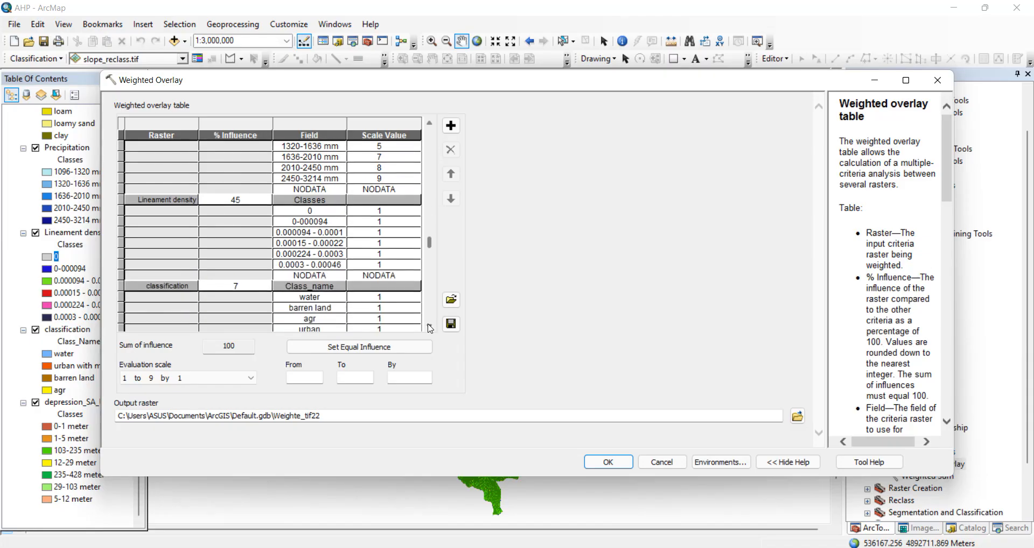
scroll(430, 329, "down", 1)
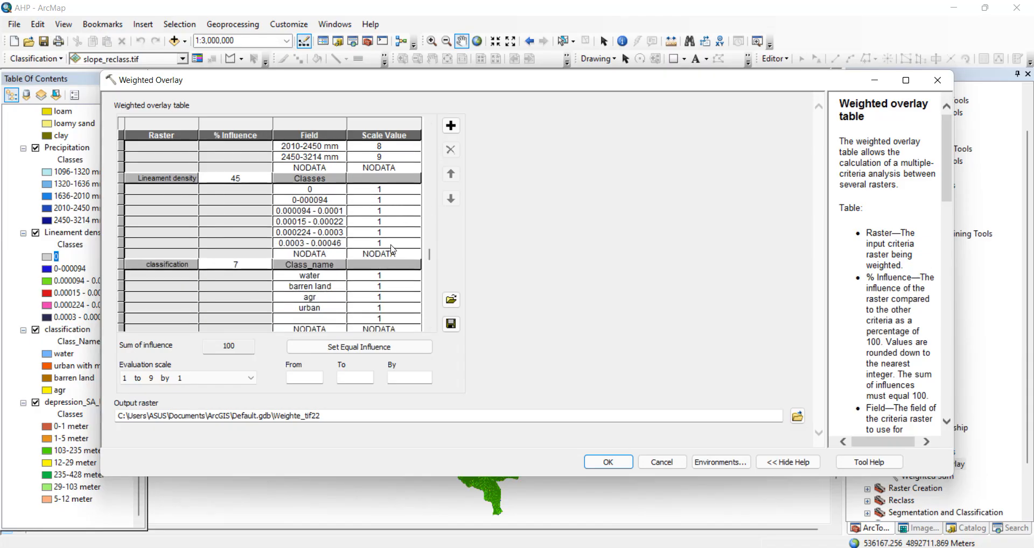
left_click(415, 243)
scroll(370, 300, "down", 1)
left_click(370, 302)
left_click(412, 232)
left_click(415, 232)
scroll(375, 266, "down", 1)
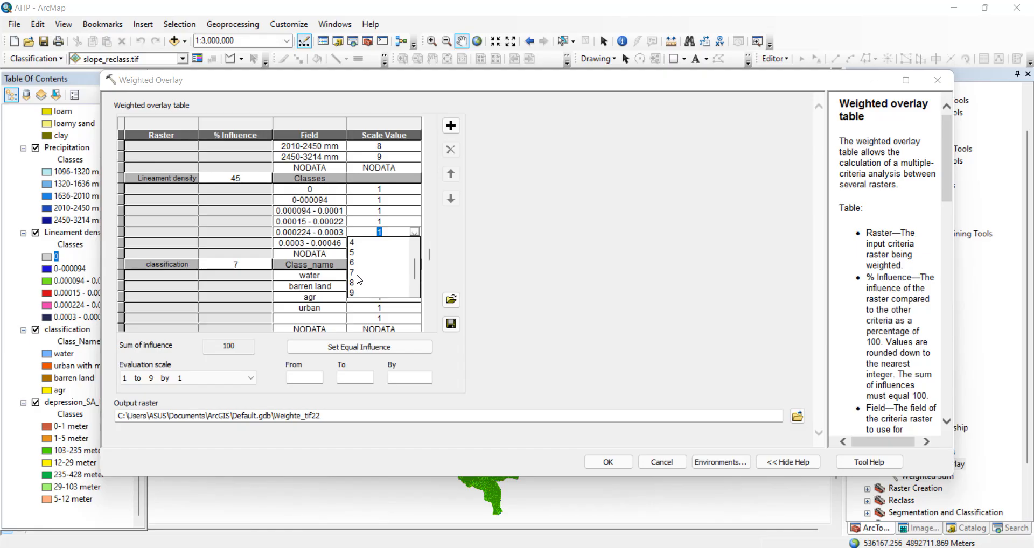
left_click(358, 276)
- Set the Lineament density raster's scale values to 5 for 0.00015-0.00022, 4 for 0.000094-0.0001 and 2 for 0-000094
left_click(415, 222)
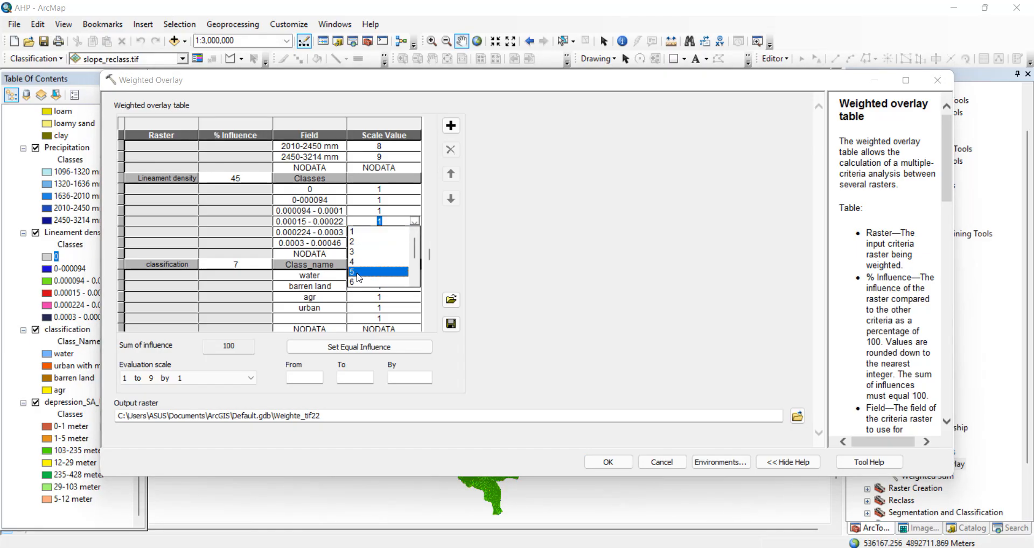
left_click(359, 277)
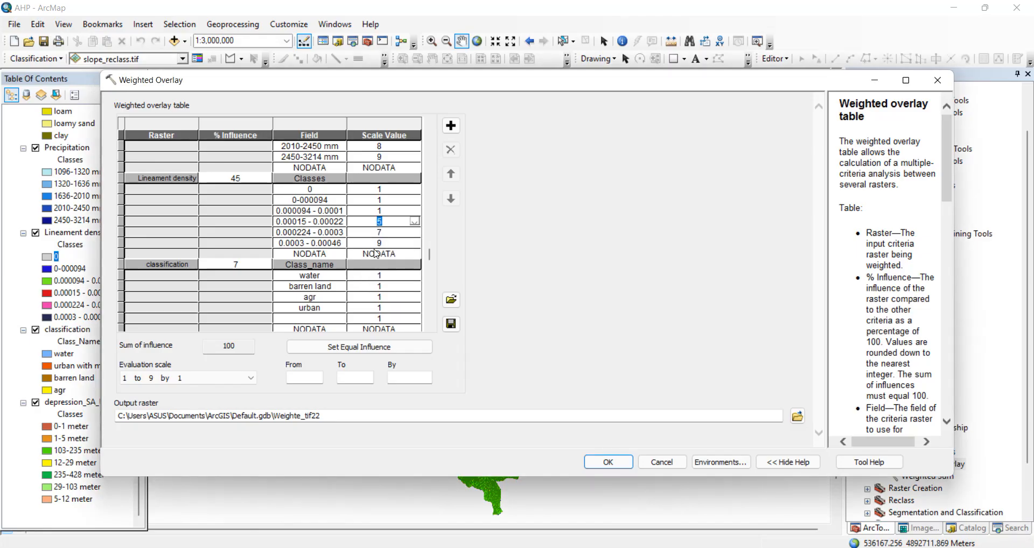
left_click(416, 213)
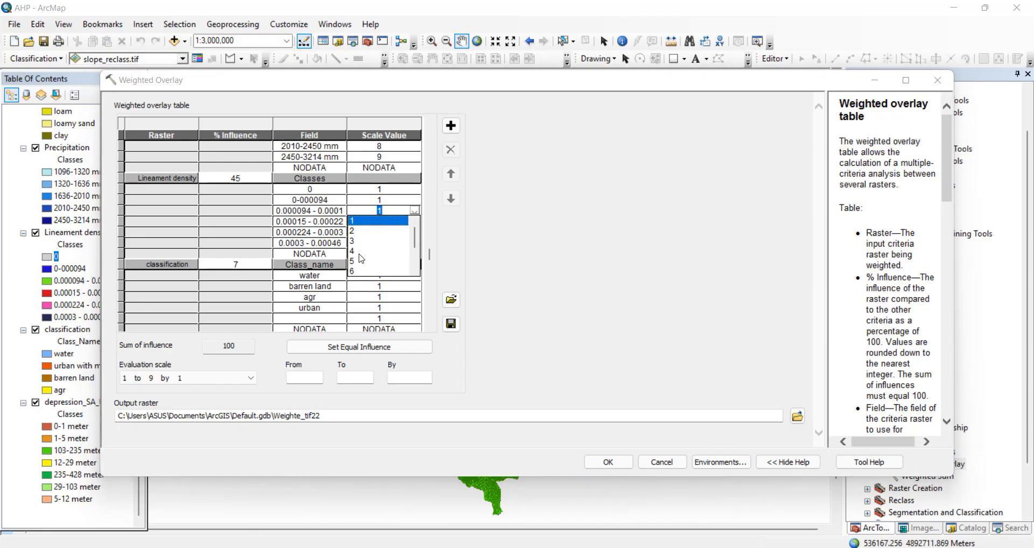
left_click(359, 254)
left_click(412, 201)
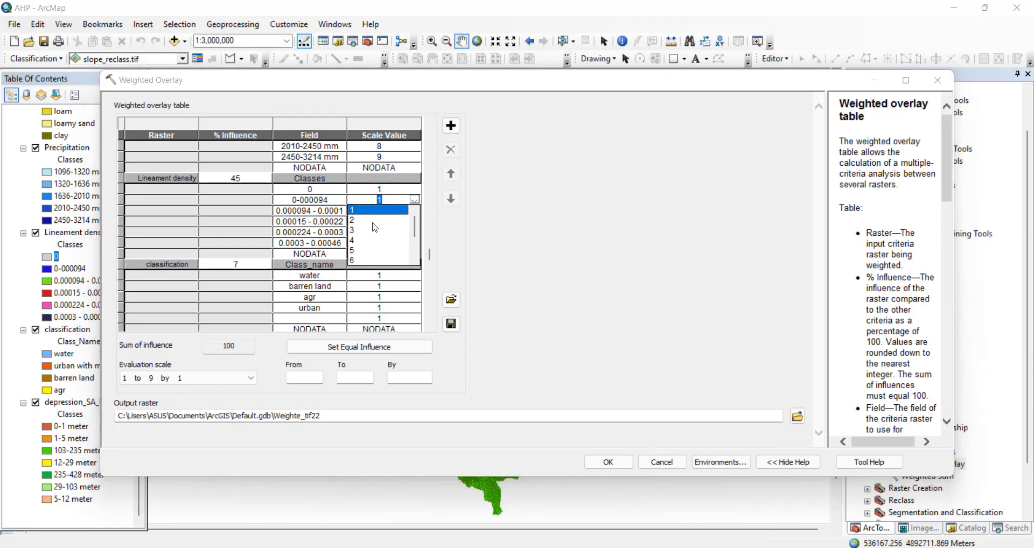
left_click(354, 221)
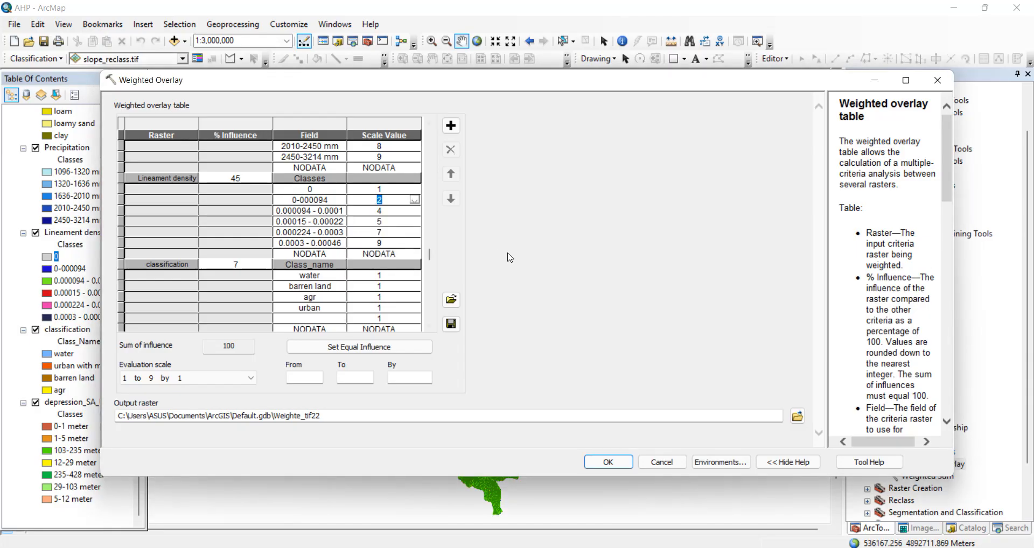
- Set the classification raster's scale values to 9 for water and 5 for barren land
left_click(429, 327)
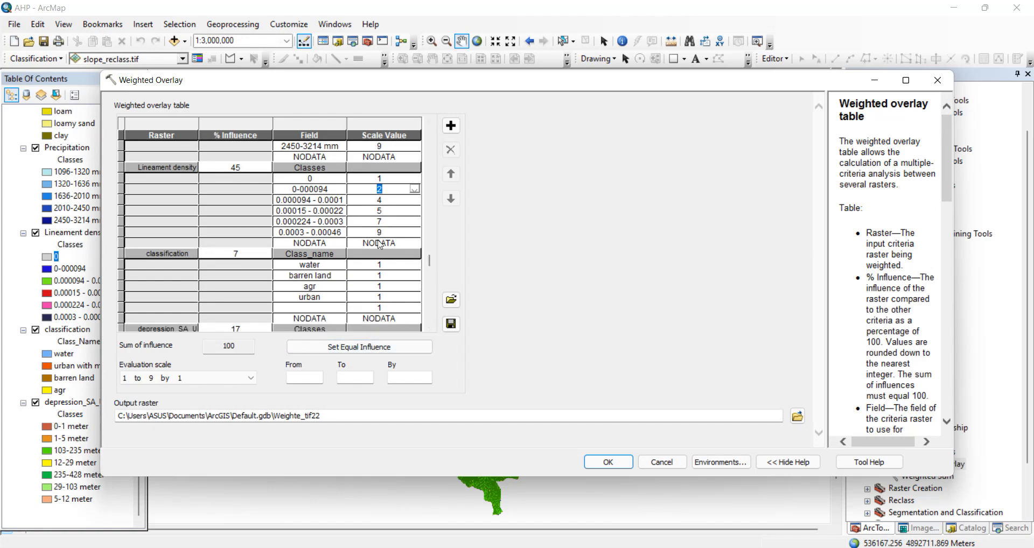
left_click(430, 327)
left_click(431, 327)
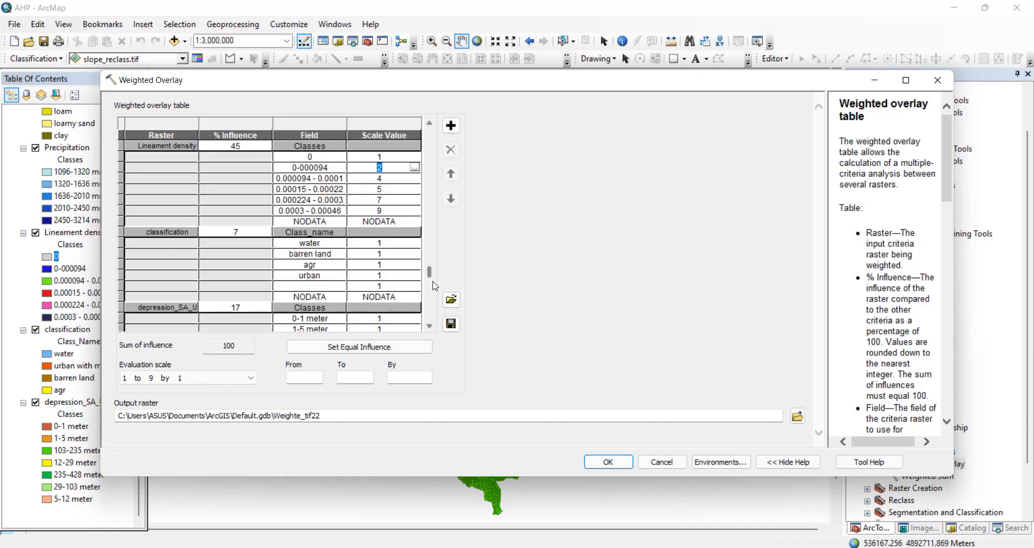
left_click_drag(430, 279, 433, 291)
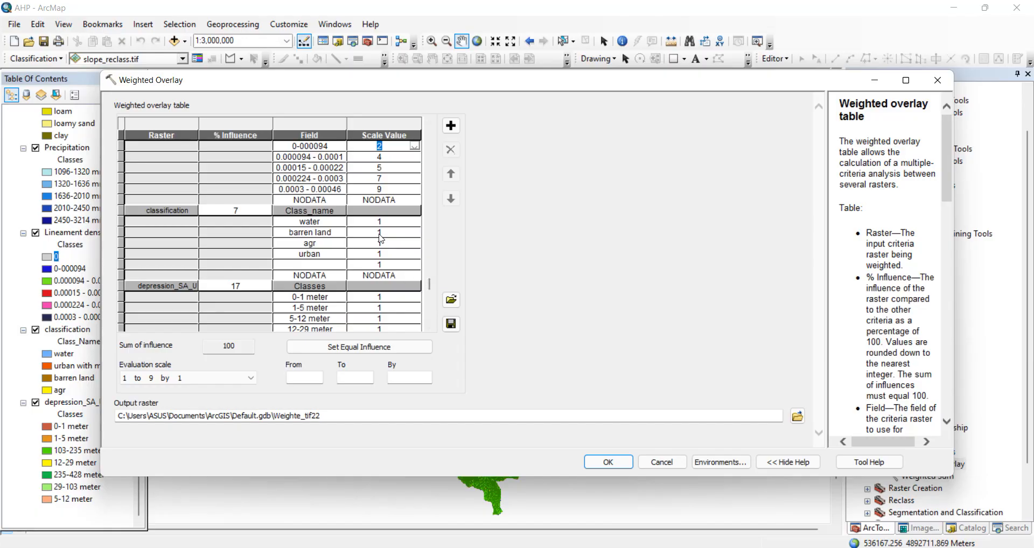
left_click(415, 222)
left_click(415, 222)
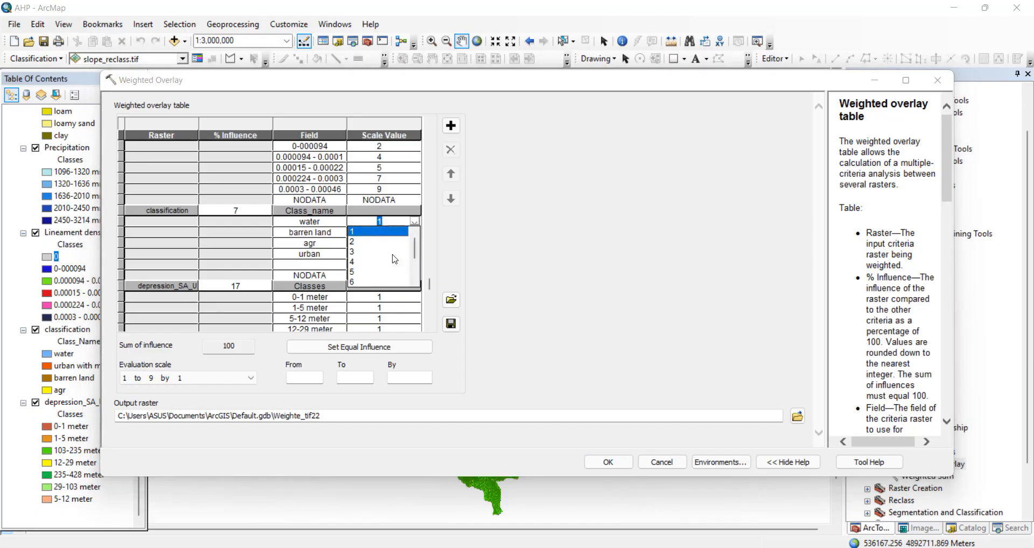
left_click(360, 282)
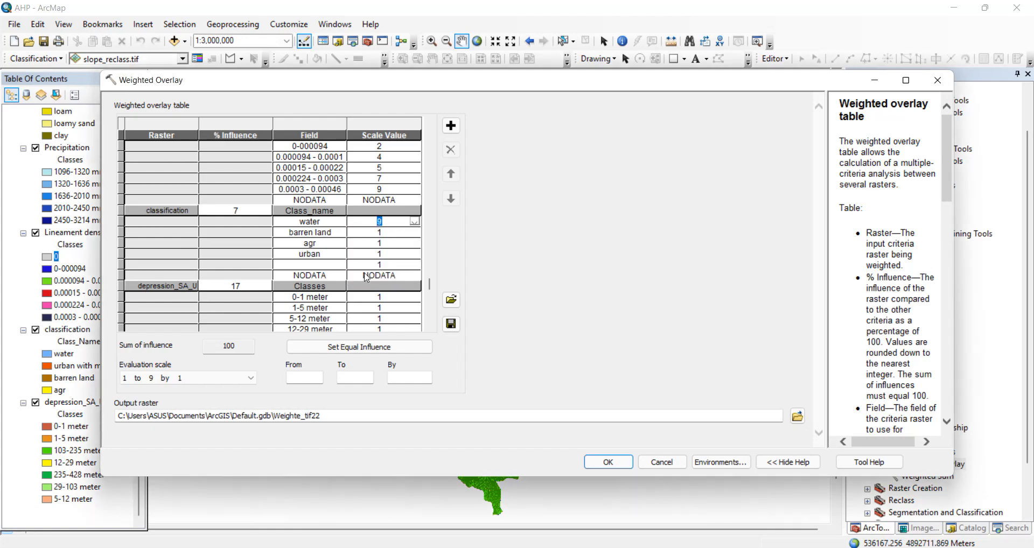
left_click(418, 237)
left_click(419, 236)
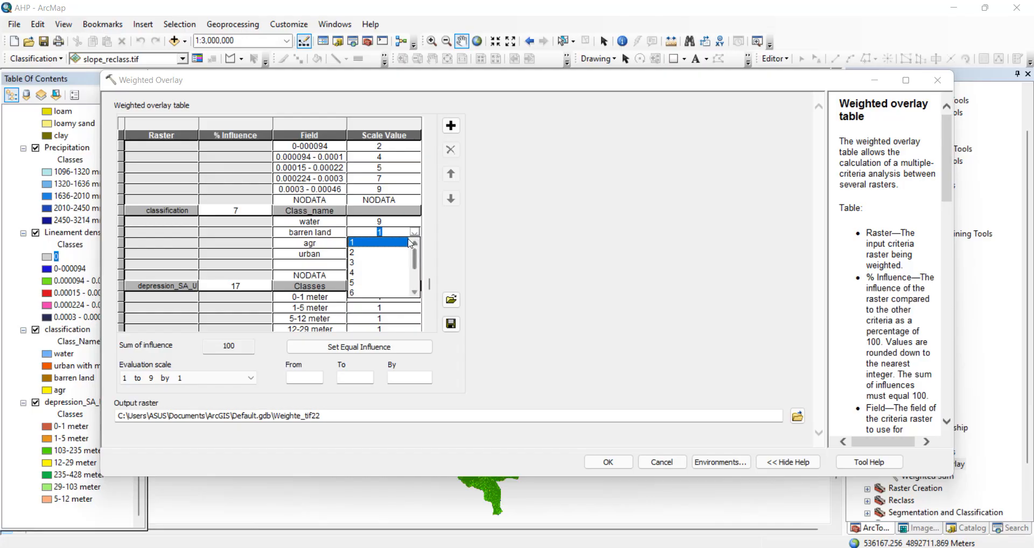
scroll(387, 264, "down", 1)
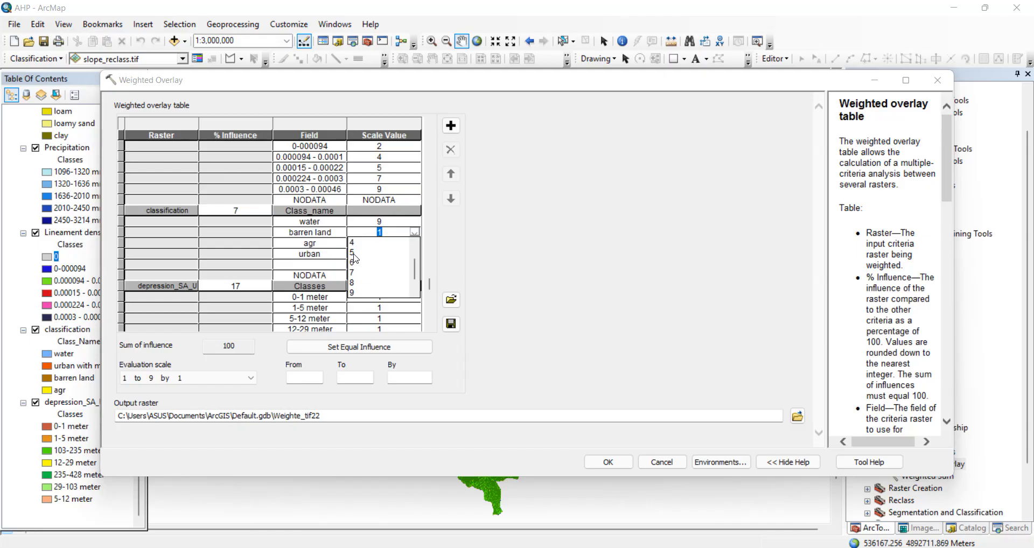
left_click(354, 253)
- Set the classification raster's scale values to 7 for agr and 3 for urban
left_click(391, 243)
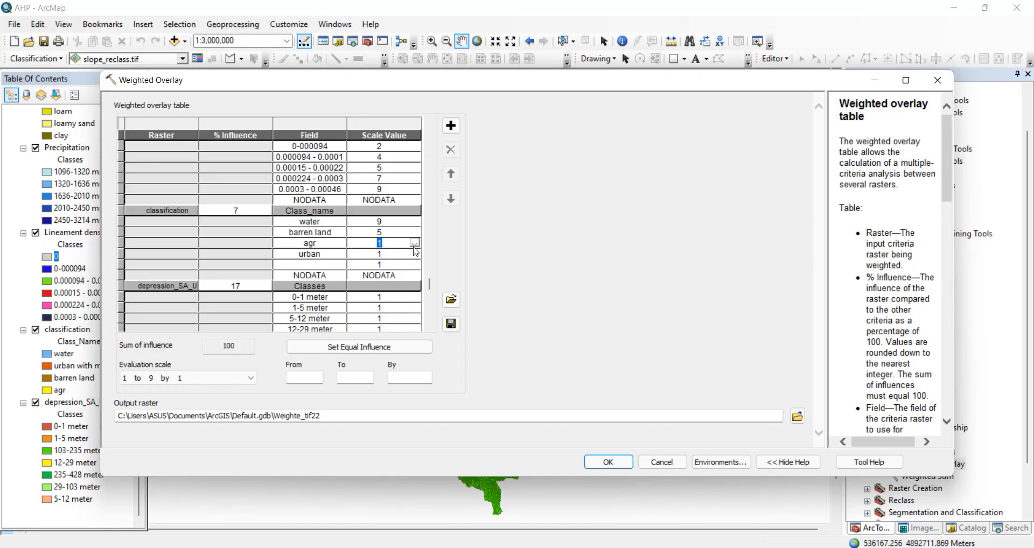
left_click(414, 243)
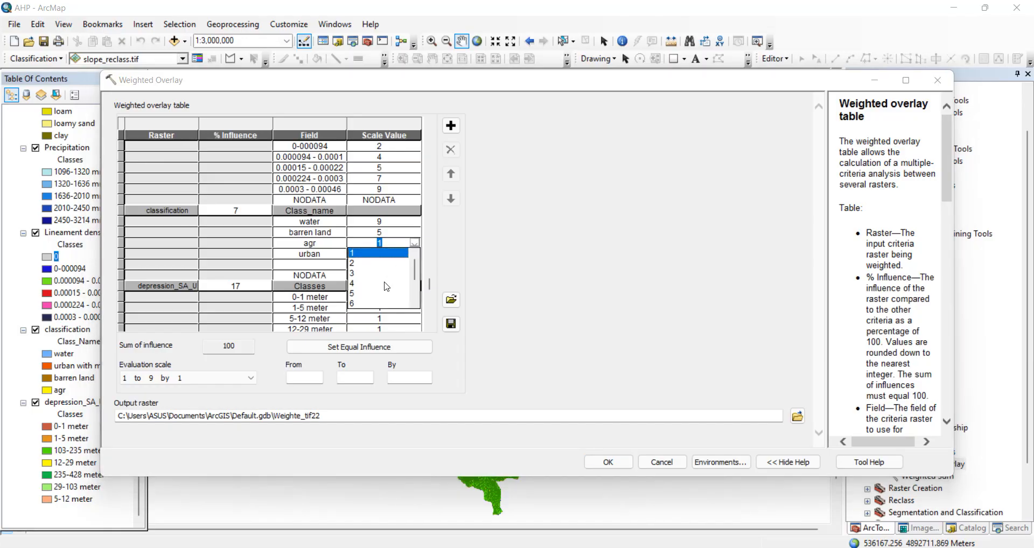
left_click(358, 283)
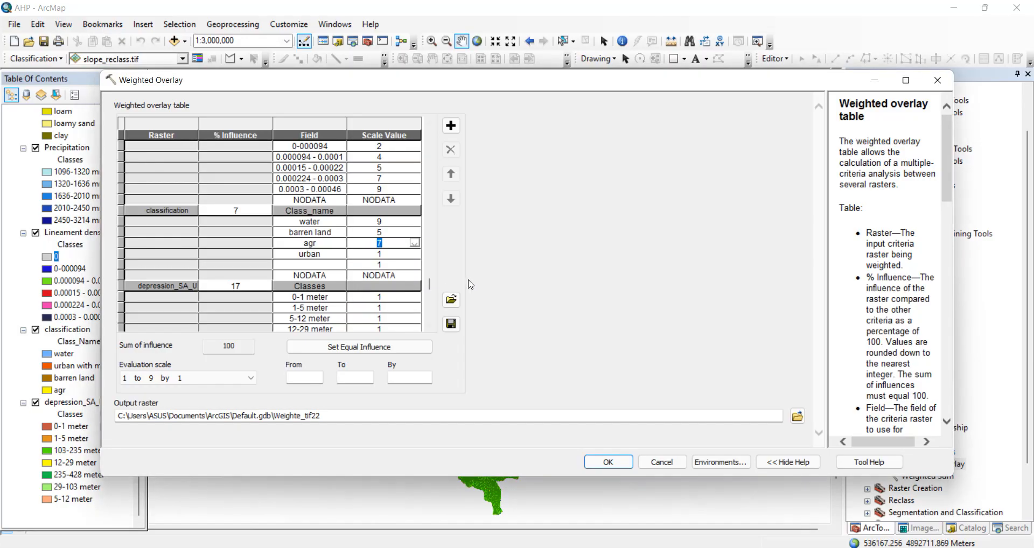
left_click(413, 255)
left_click(415, 255)
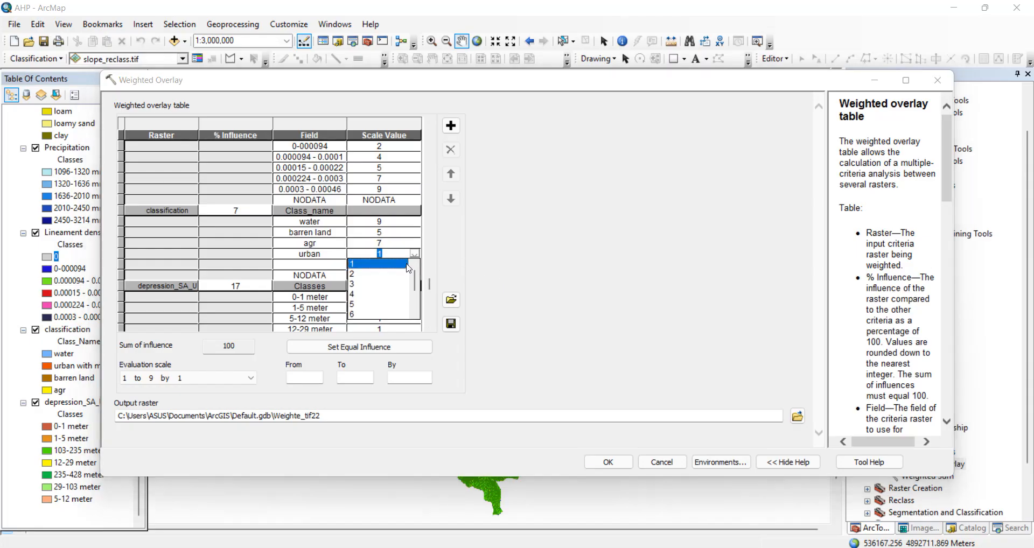
left_click(360, 283)
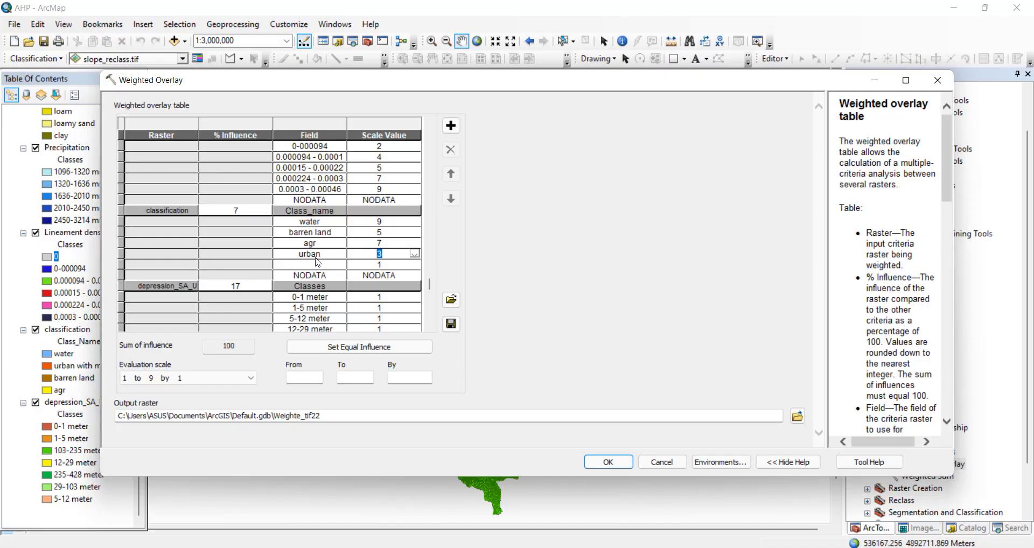
left_click(327, 263)
- Set the depression raster's scale values to 9 for the 235-428 meter class and 8 for the 103-235 meter class
scroll(432, 290, "down", 1)
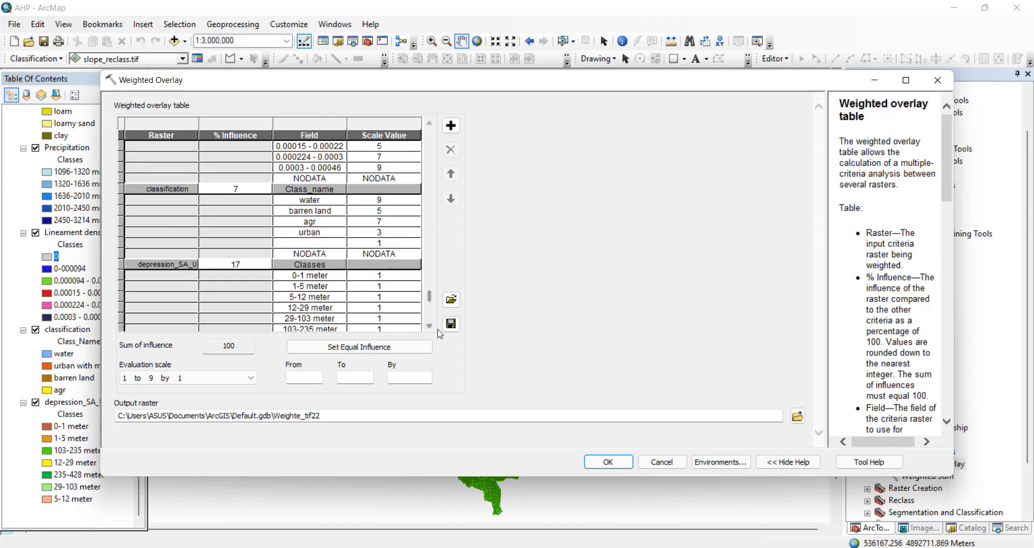
scroll(388, 307, "down", 2)
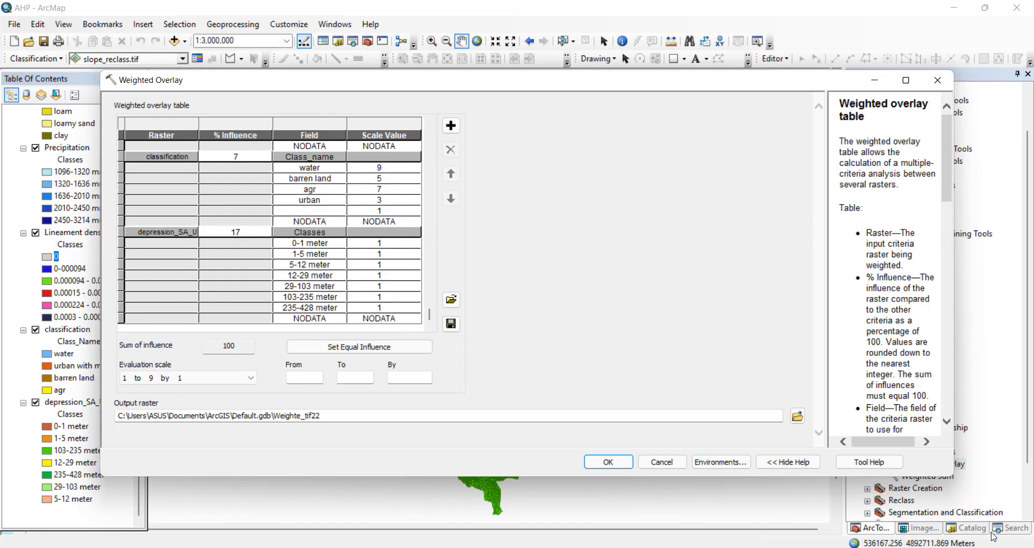
left_click(977, 544)
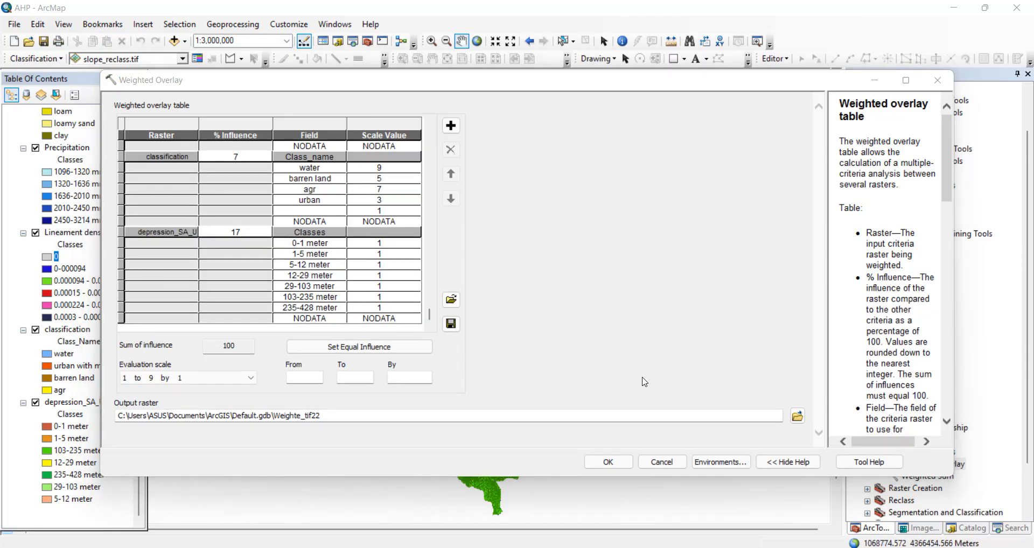
left_click(407, 308)
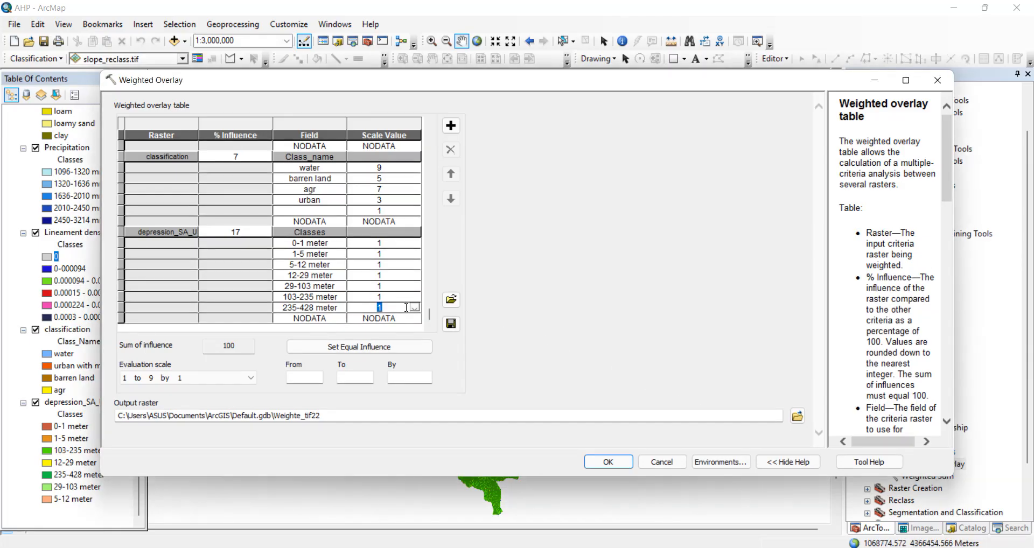
left_click(415, 307)
scroll(399, 340, "down", 2)
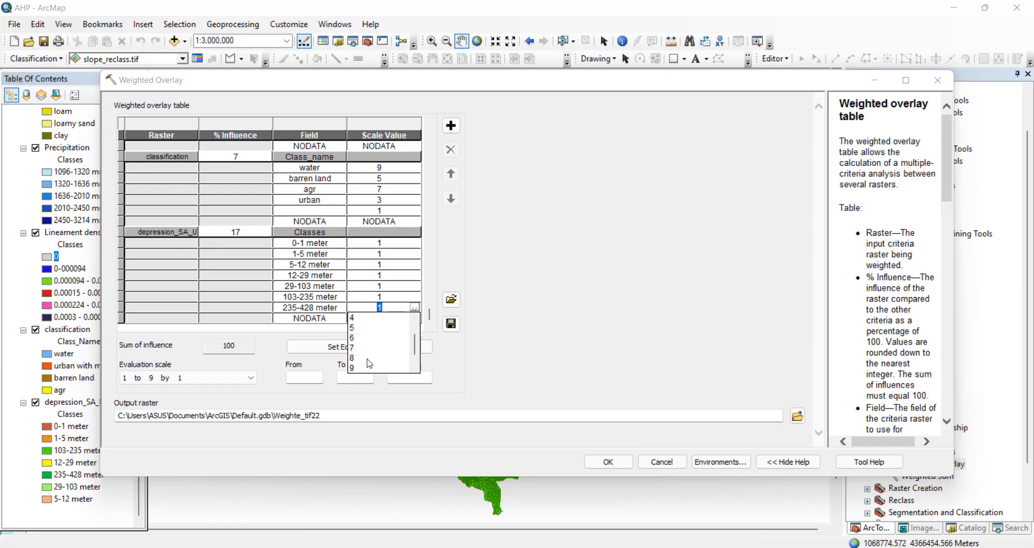
left_click(357, 348)
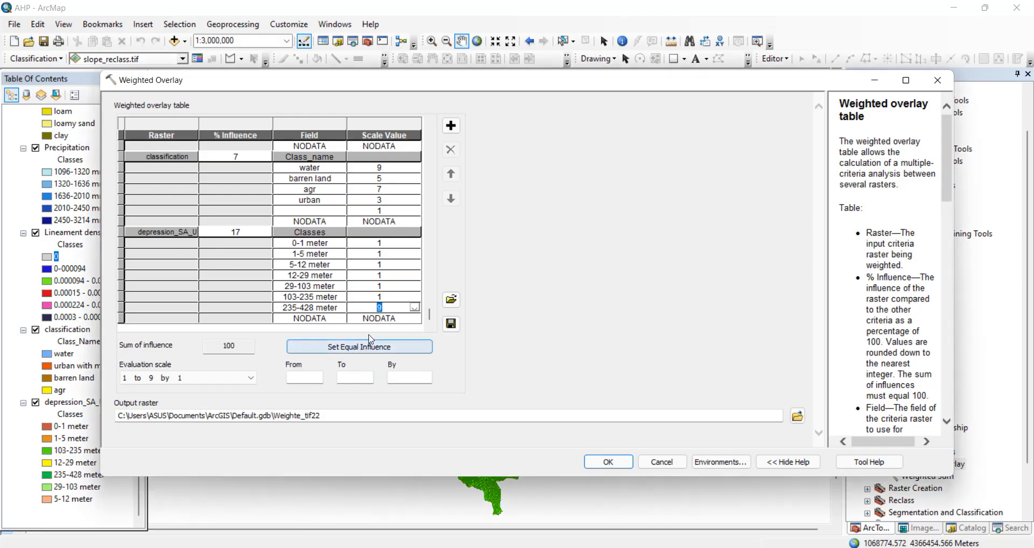
left_click(416, 298)
scroll(380, 334, "down", 2)
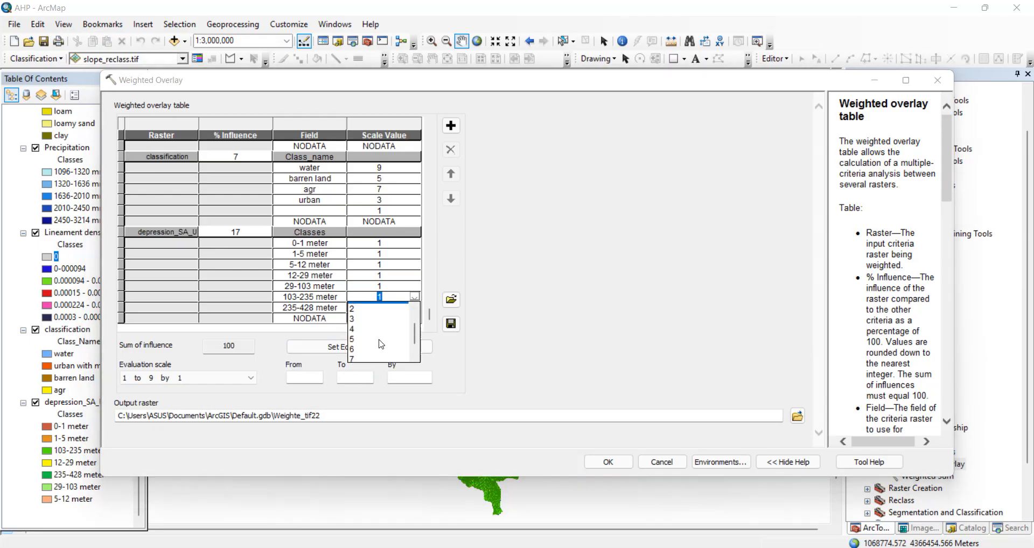
left_click(377, 347)
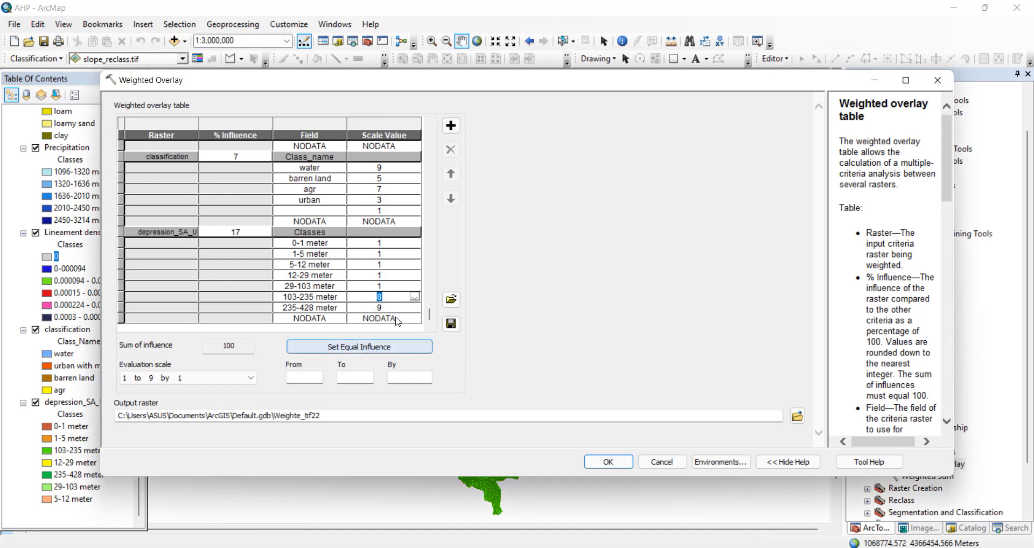
- Set the depression raster's scale values to 7 for 29-103 meter, 5 for 12-29 meter and 4 for 5-12 meter
left_click(416, 288)
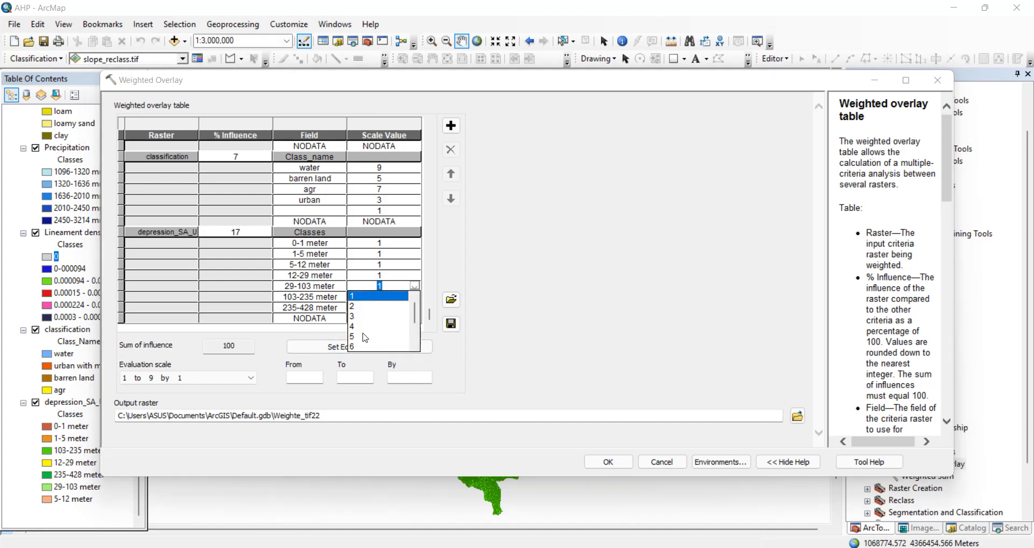
scroll(369, 335, "down", 1)
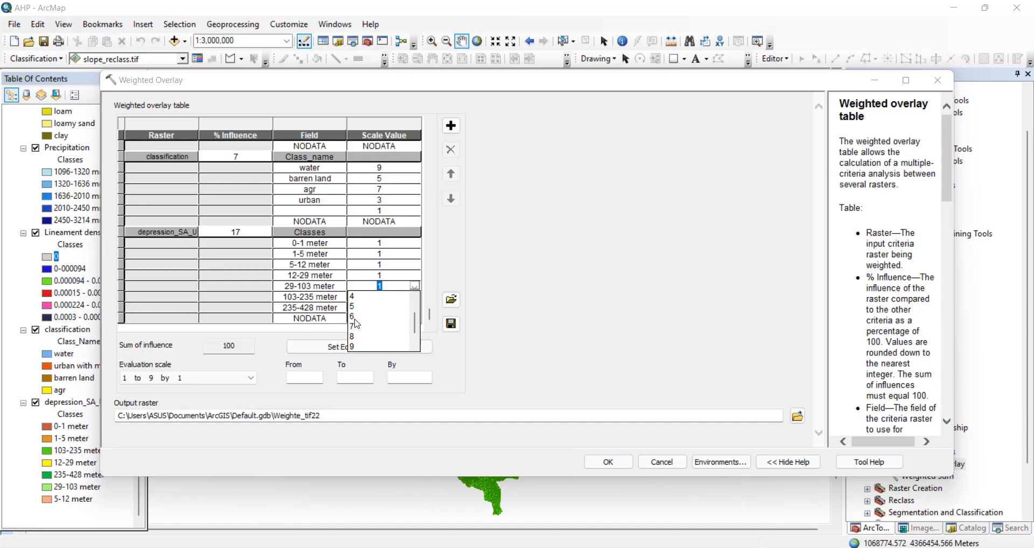
left_click(356, 326)
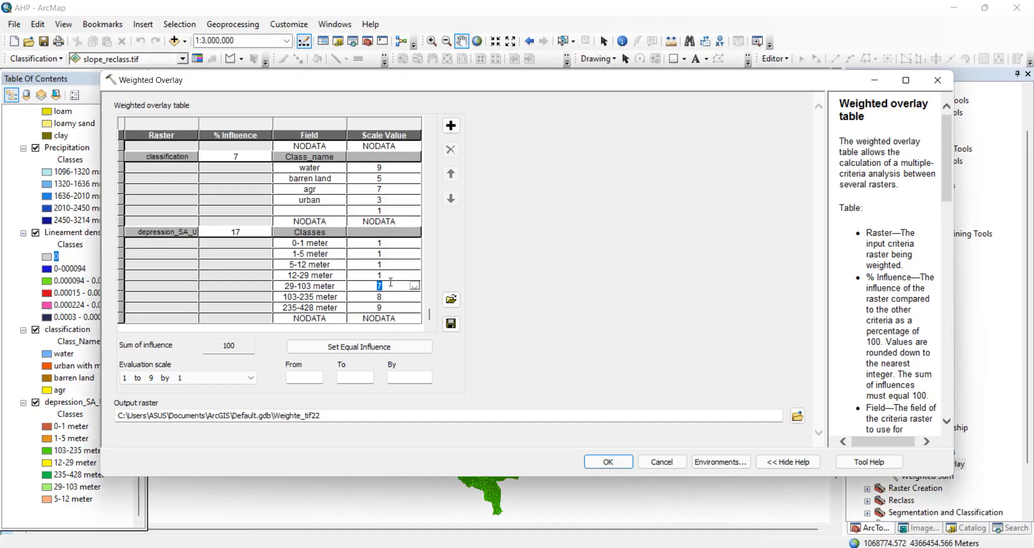
left_click(420, 279)
left_click(356, 330)
left_click(415, 264)
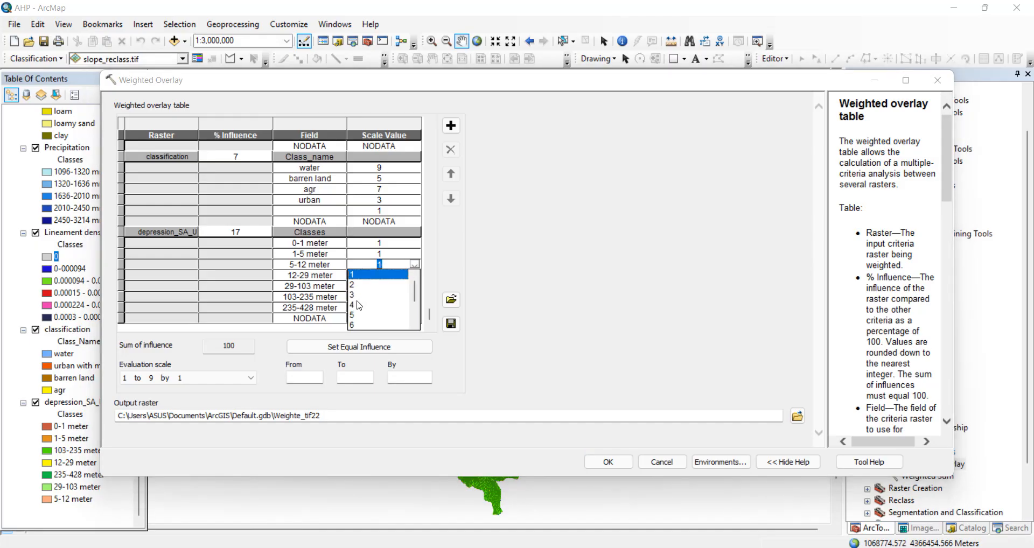
left_click(356, 305)
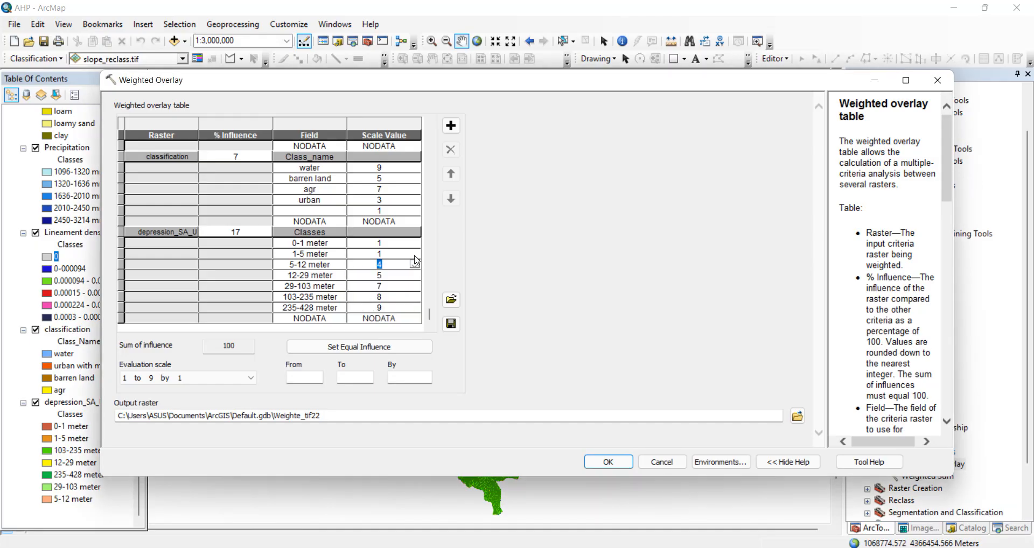
- Set the depression raster's scale value to 3 for the 1-5 meter class
left_click(415, 254)
left_click(391, 287)
- Browse for the output raster location up to the Mapping of groundwater zones folder
left_click(796, 418)
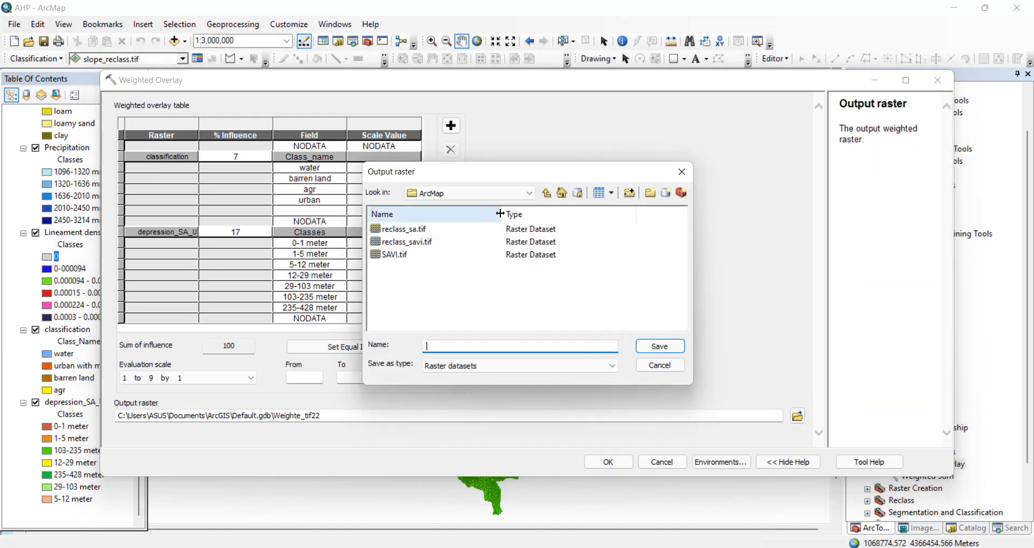
left_click(546, 192)
left_click(546, 193)
scroll(466, 295, "down", 1)
left_click(405, 319)
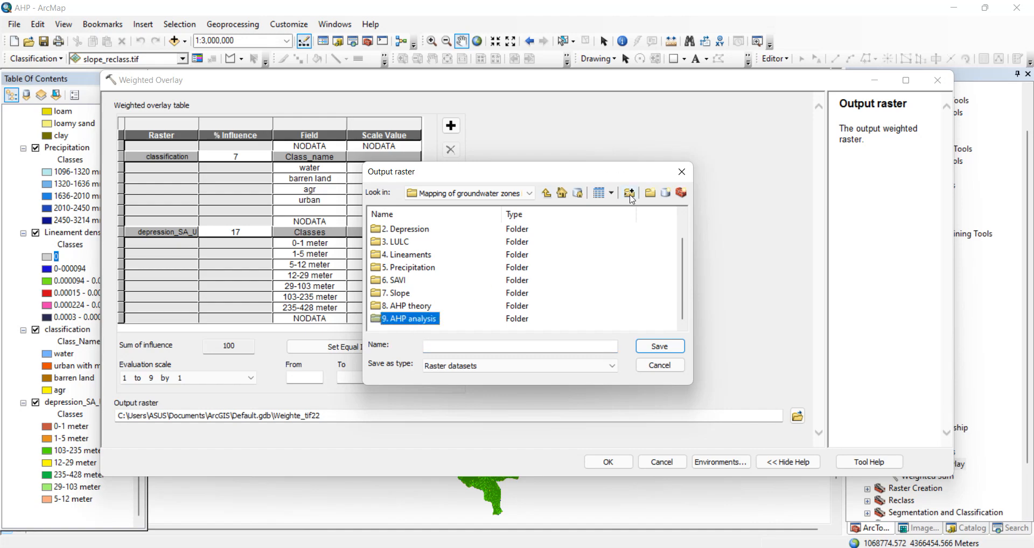
left_click(649, 193)
left_click(614, 170)
left_click(649, 193)
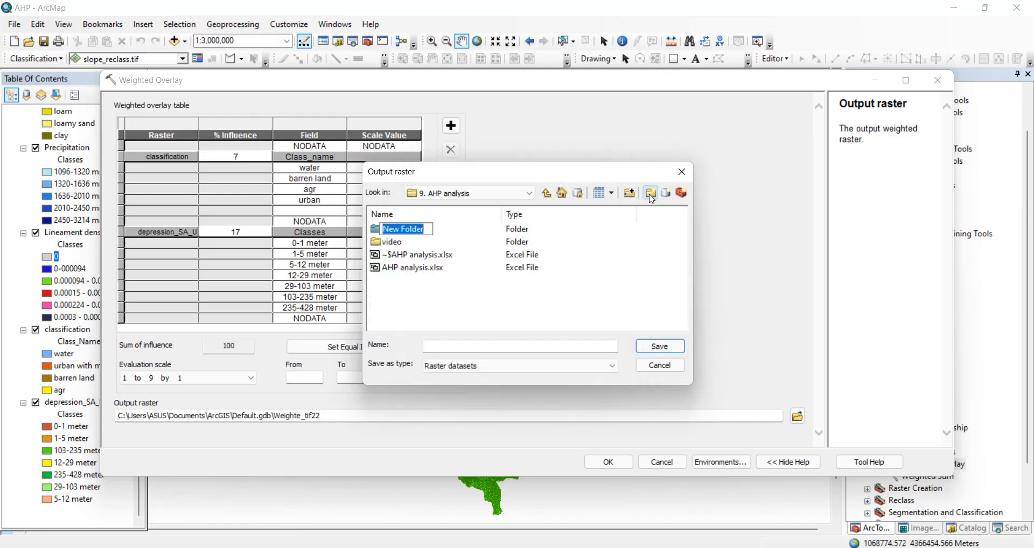
left_click(547, 194)
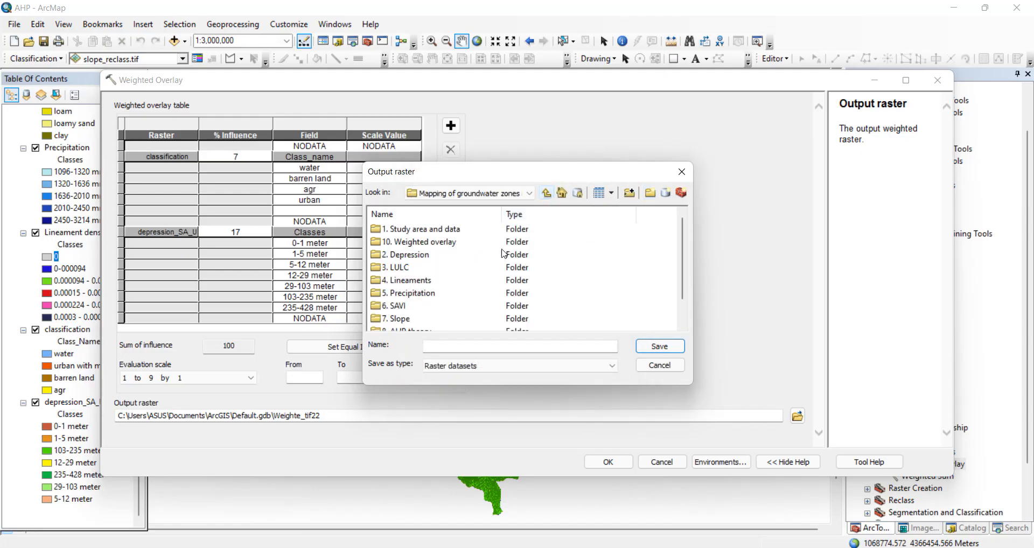
- Try to create a folder named "10. Weighted overlay" in the Mapping of groundwater zones folder
left_click(650, 194)
type("1")
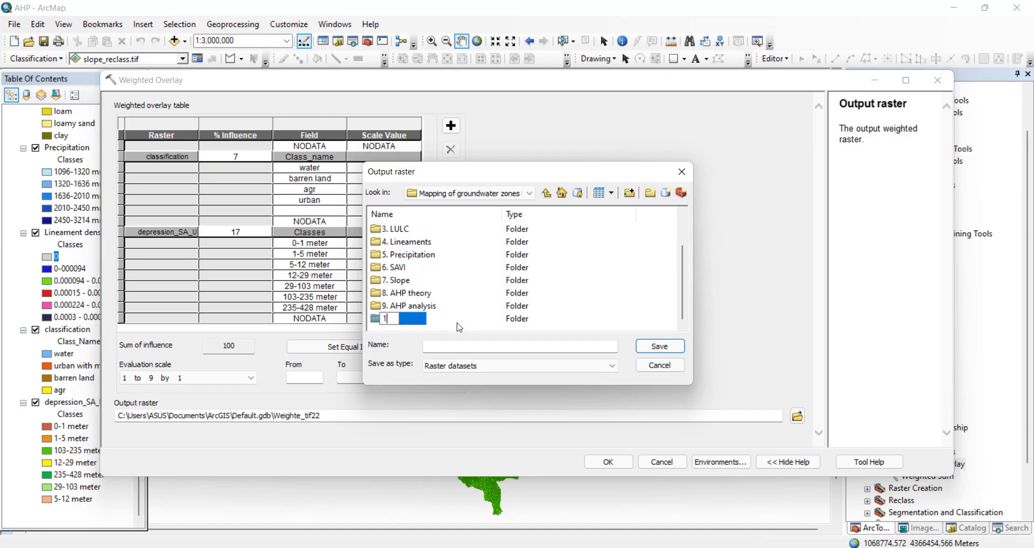
type("0. Weigted overlay")
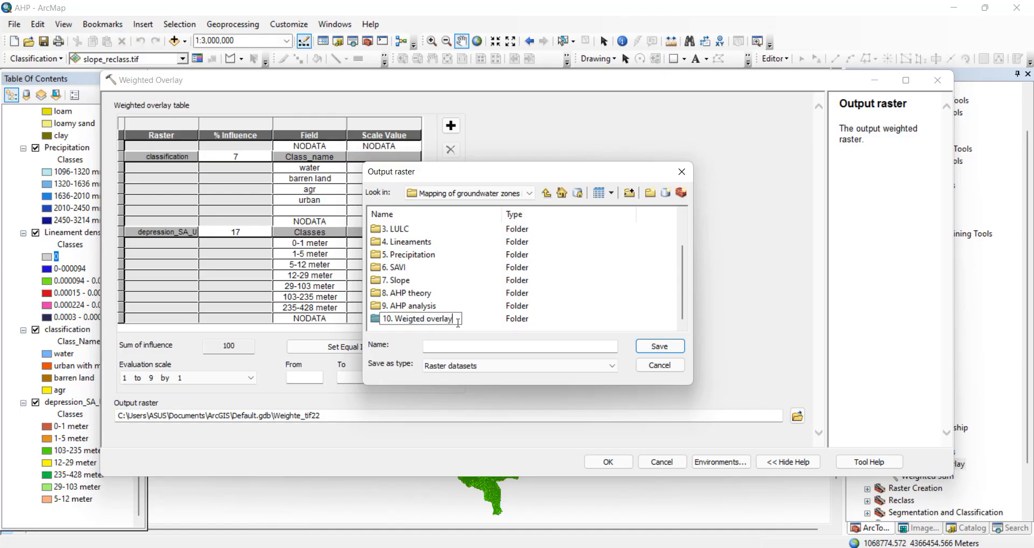
left_click(411, 321)
type("h")
left_click(635, 321)
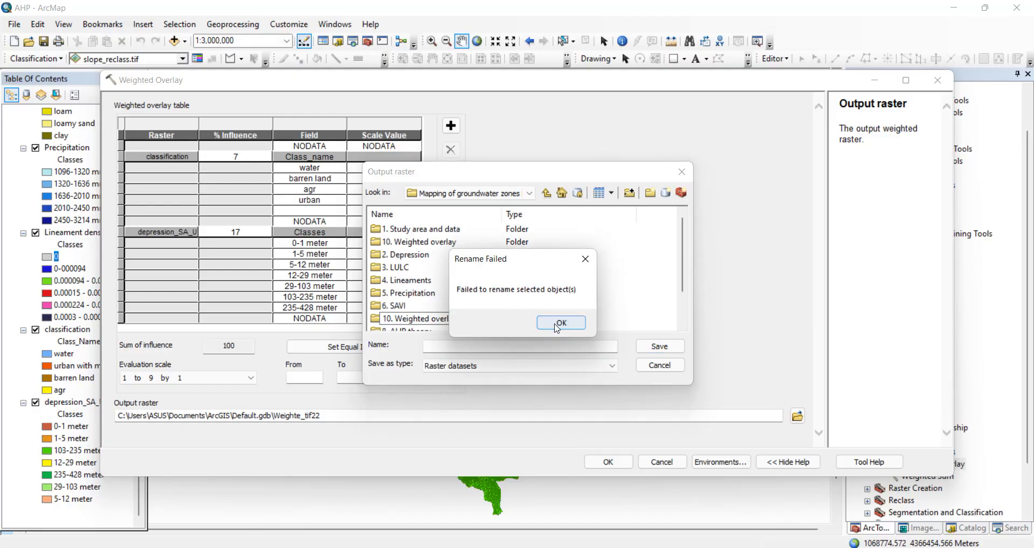
left_click(557, 328)
- Set the output raster to overlay.tif in the ArcMap folder inside the existing 10. Weighted overlay folder
scroll(525, 294, "down", 1)
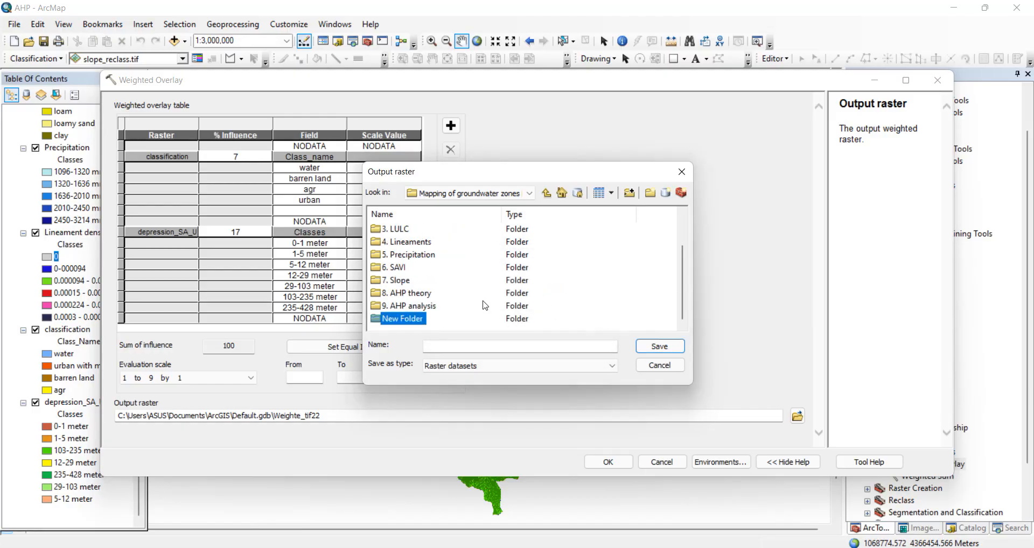
double_click(403, 318)
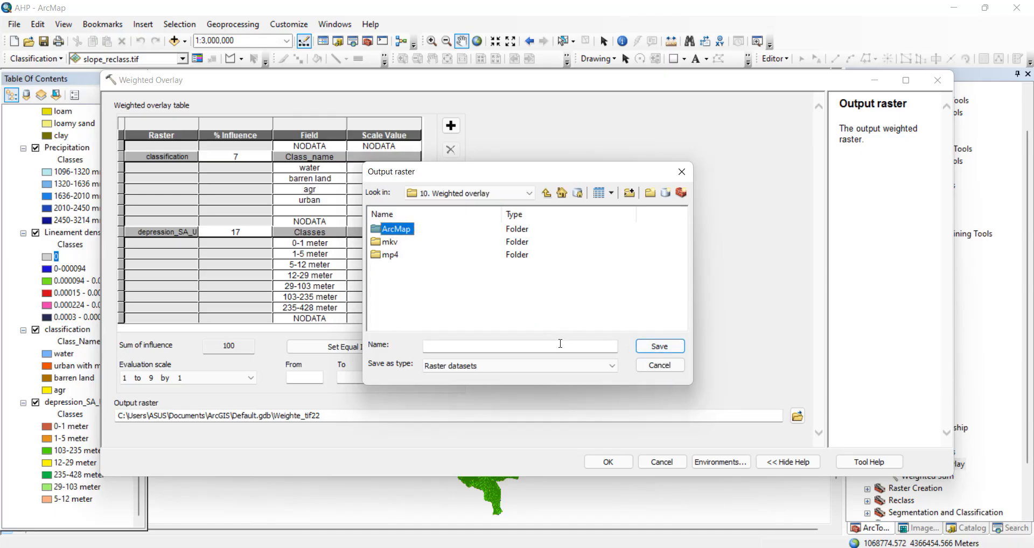
double_click(404, 228)
left_click(441, 344)
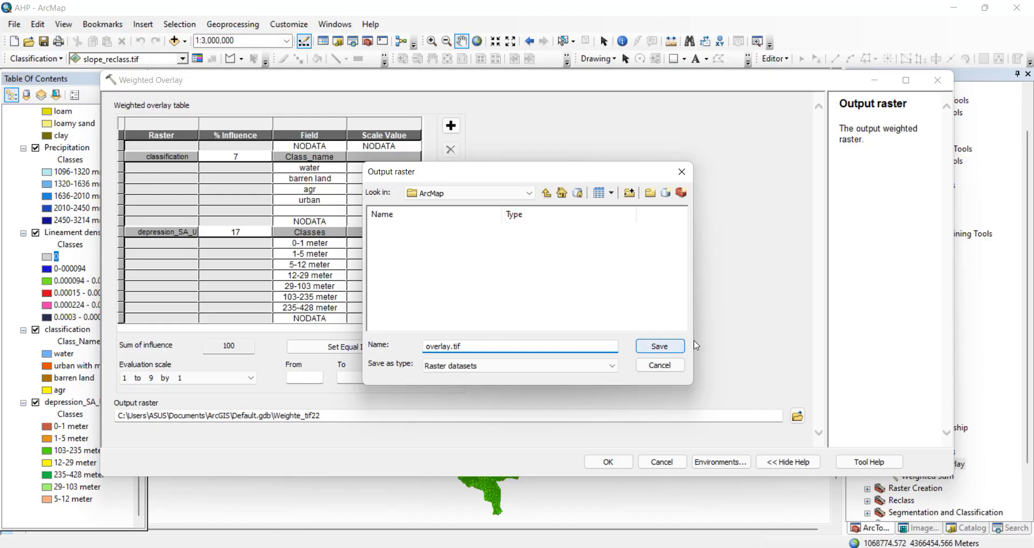
left_click(667, 347)
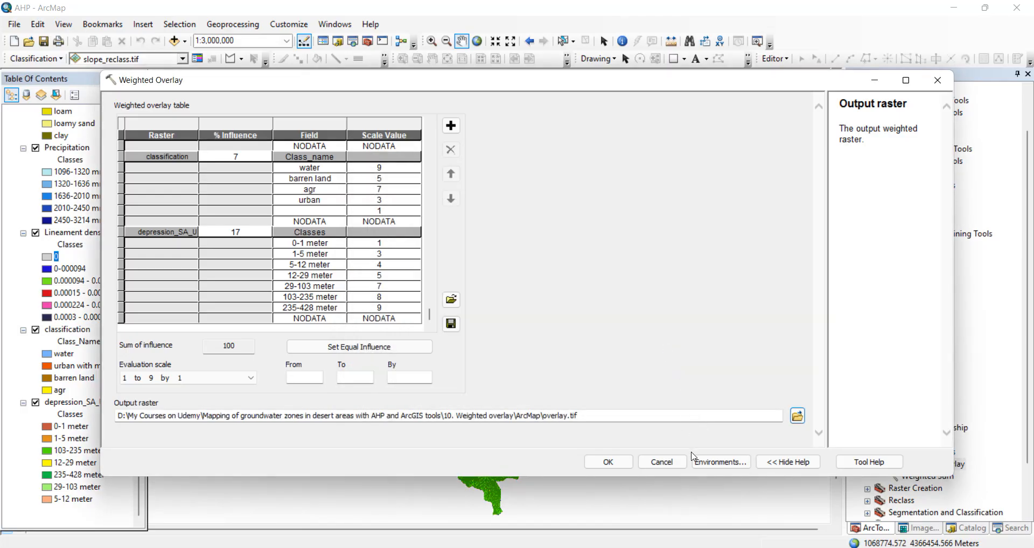
- Set the tool's processing extent environment to Same as layer Study_area_UTM41
left_click(719, 465)
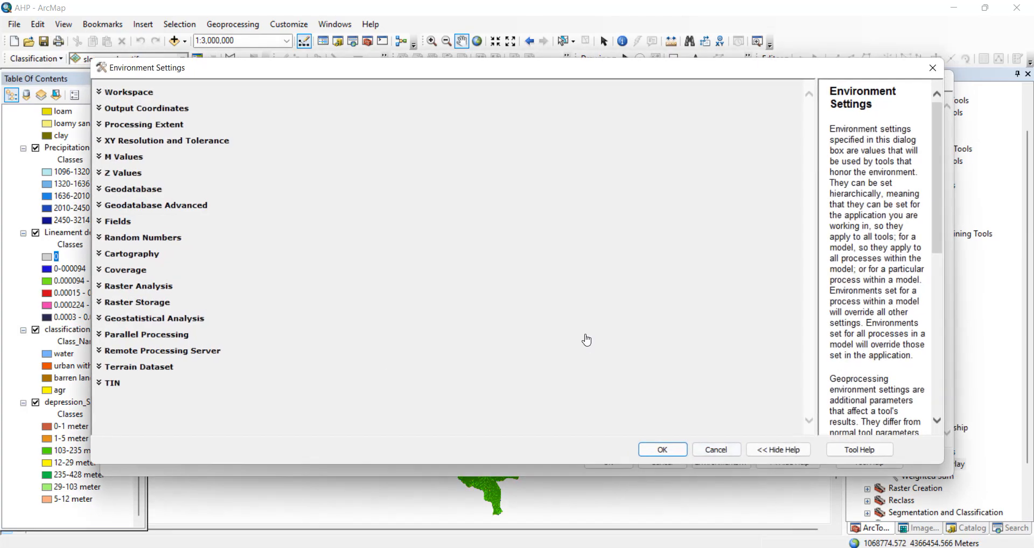
left_click(120, 130)
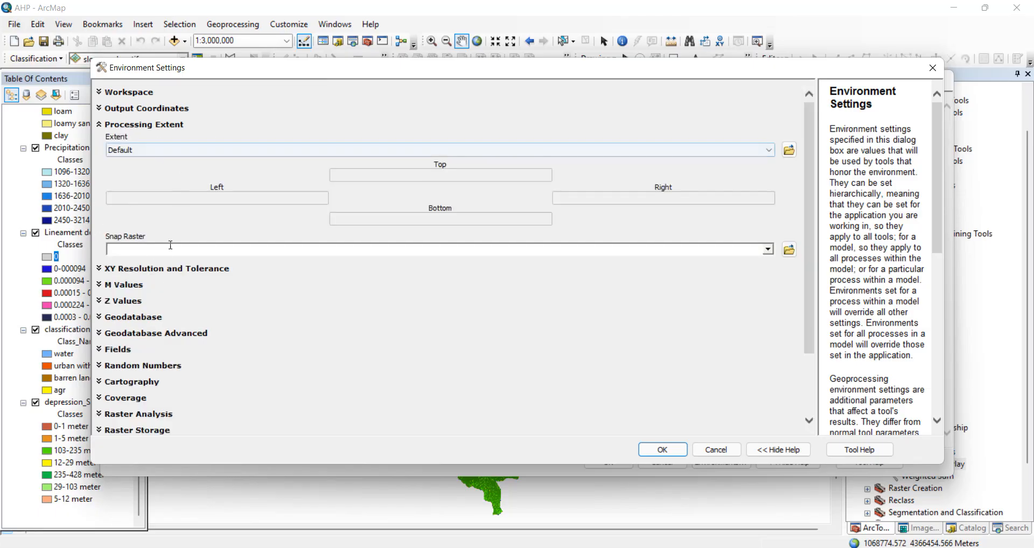
left_click(768, 249)
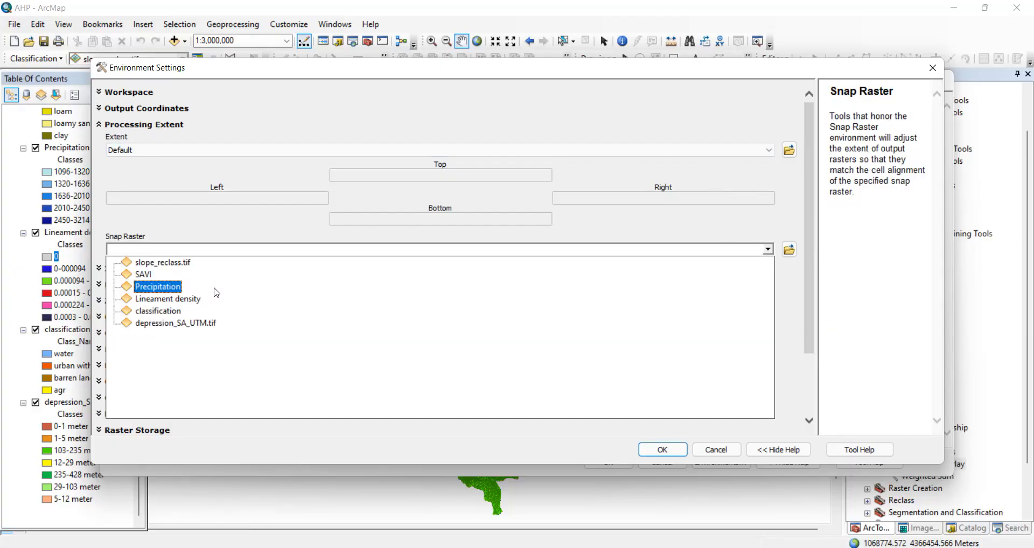
left_click(233, 221)
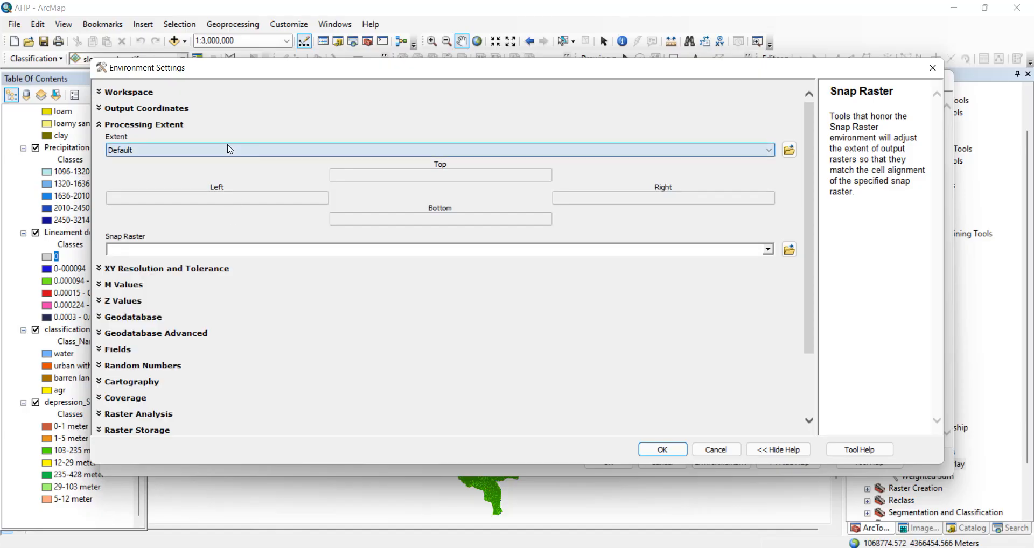
left_click(250, 155)
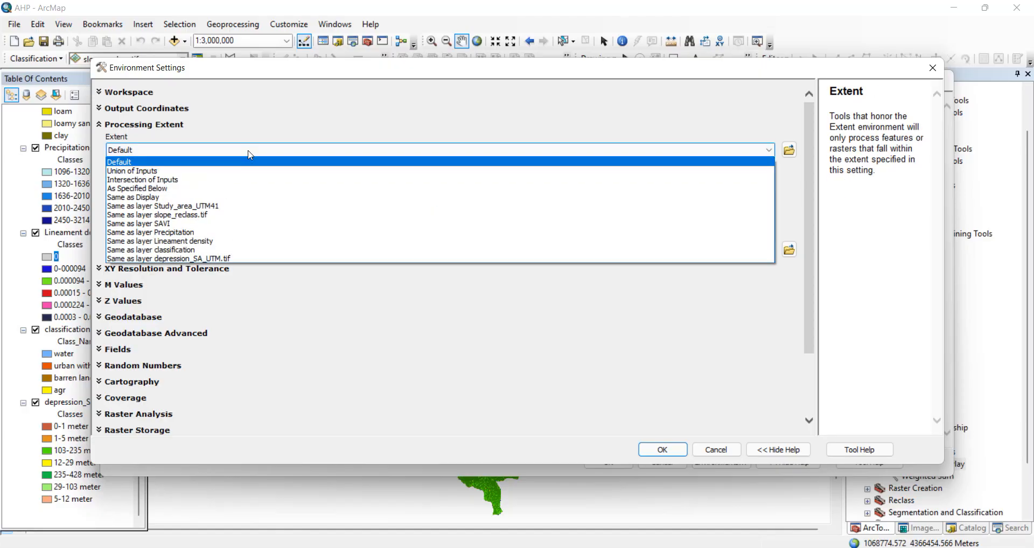
left_click(208, 206)
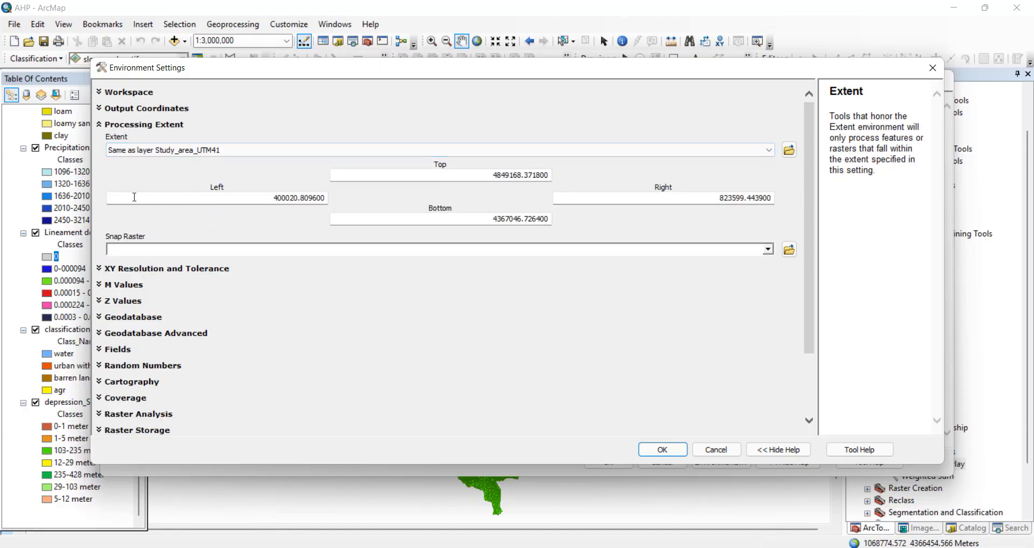
- Set the raster analysis mask to Study_area_UTM41 and run the Weighted Overlay
left_click_drag(815, 289, 806, 386)
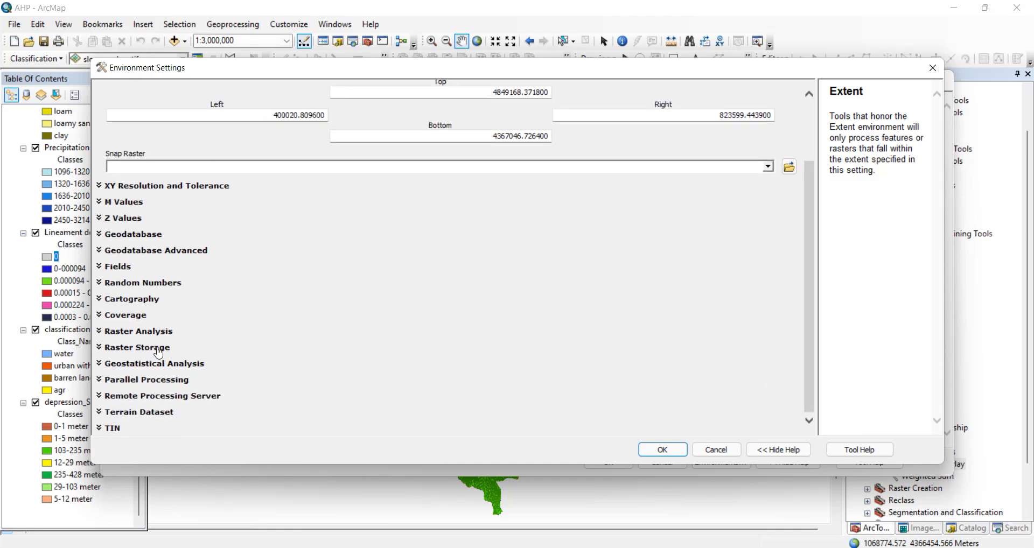
left_click(116, 338)
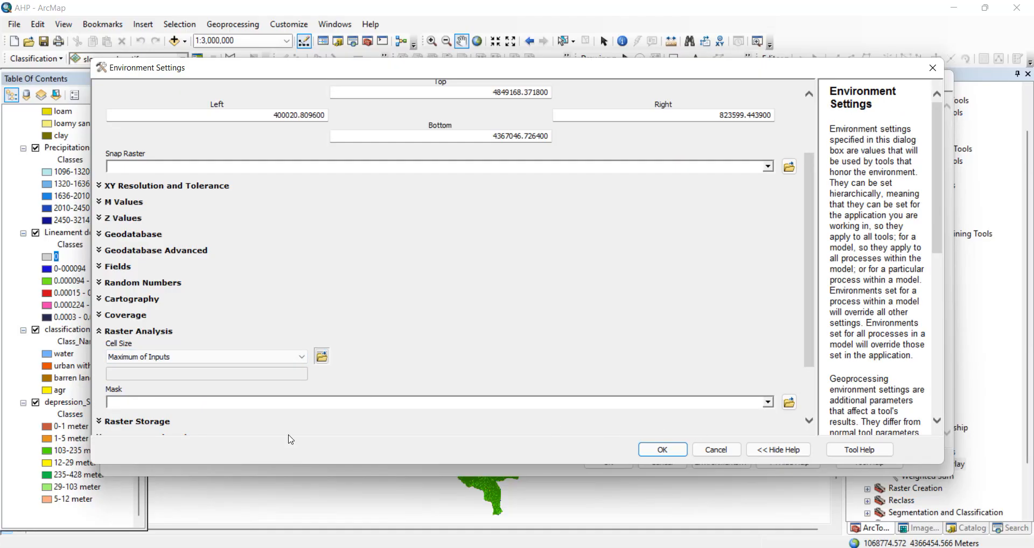
left_click(768, 403)
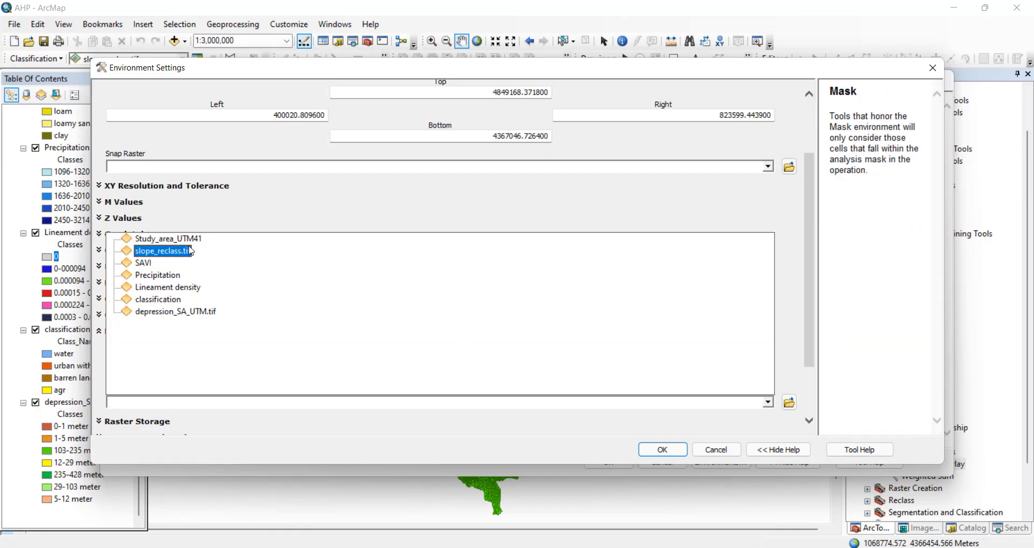
left_click(182, 244)
left_click(508, 300)
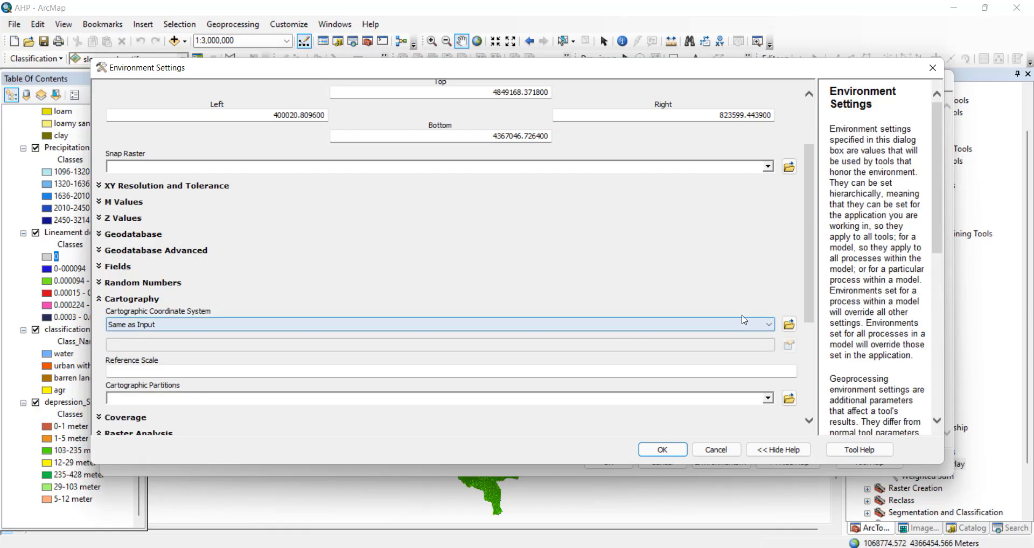
left_click_drag(814, 301, 813, 391)
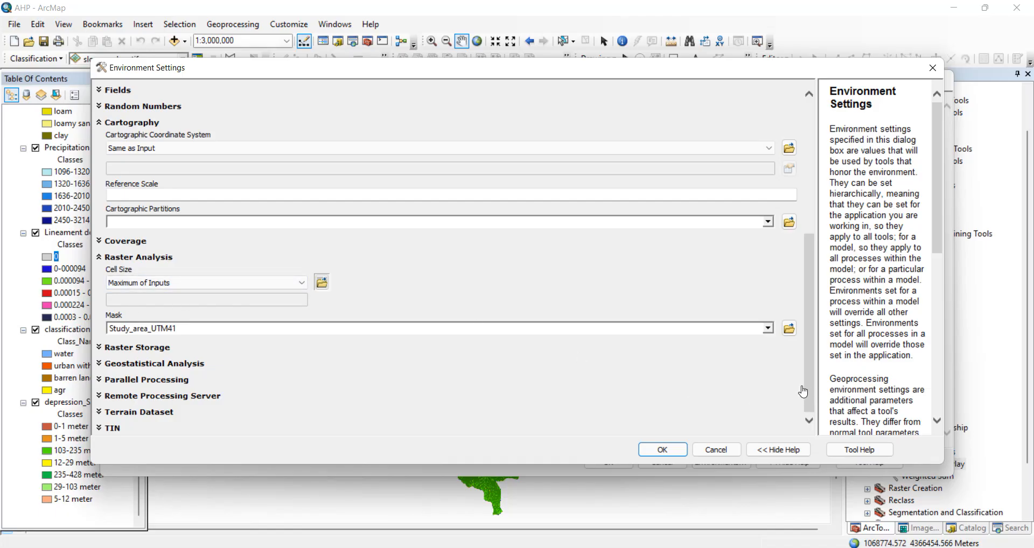
left_click_drag(815, 390, 814, 259)
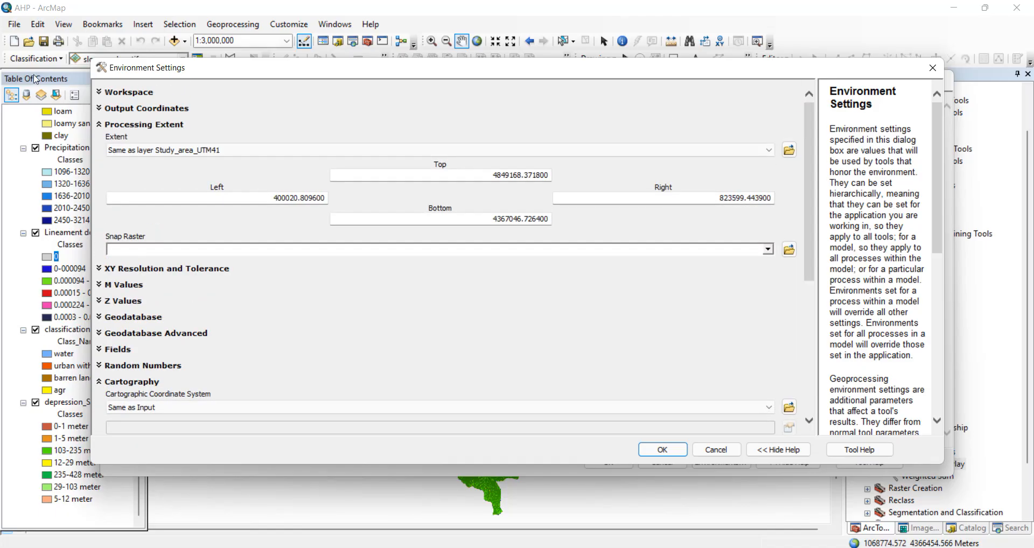
left_click(662, 450)
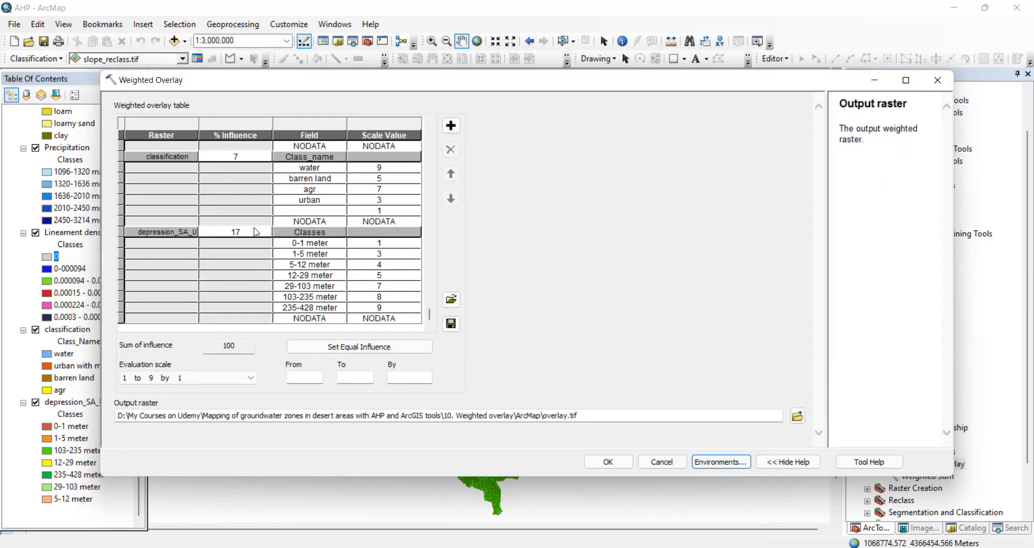
left_click(609, 462)
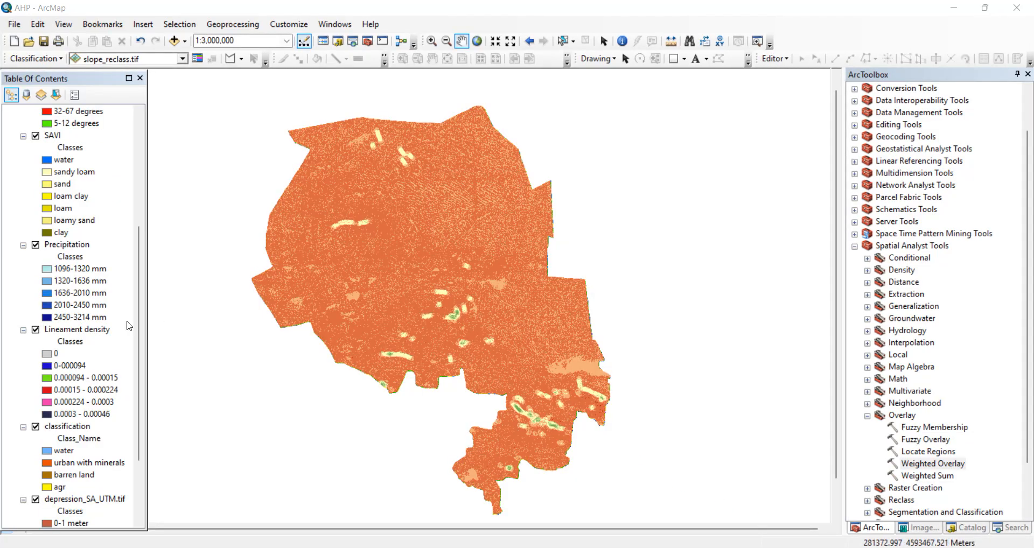
- Hide the slope_reclass.tif layer and collapse the legends of the slope, SAVI, Precipitation, Lineament density and classification layers
scroll(64, 386, "down", 1)
scroll(64, 385, "down", 2)
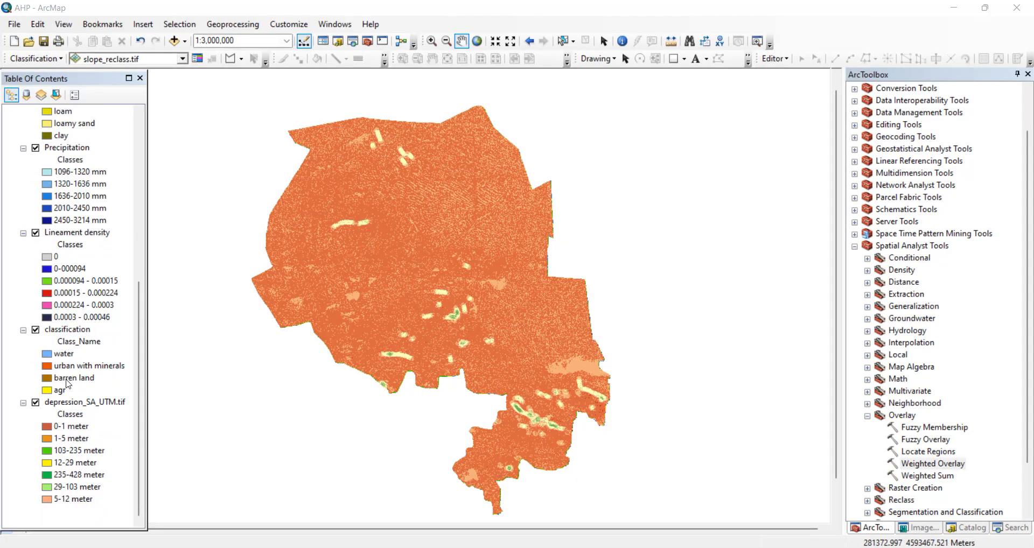
left_click(80, 407)
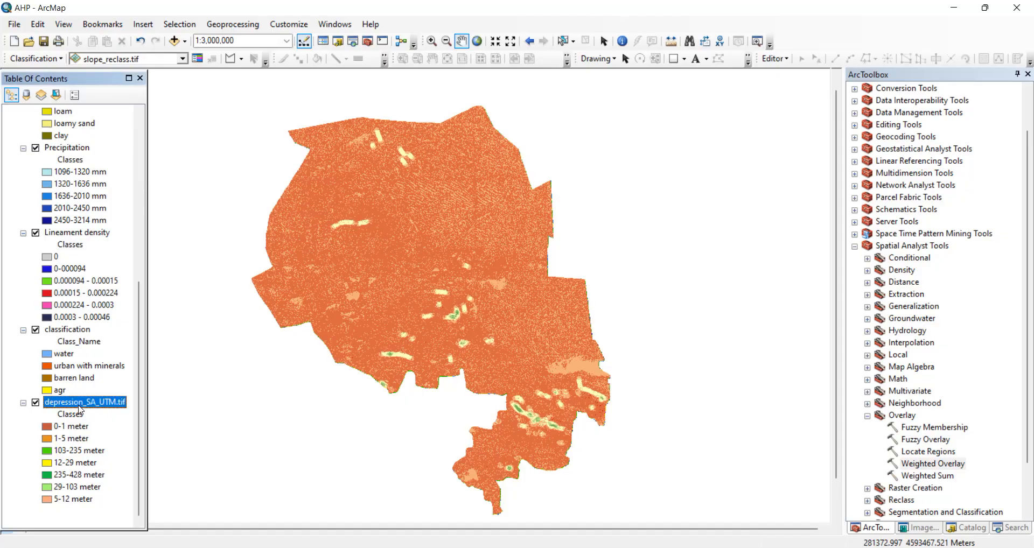
scroll(79, 409, "up", 8)
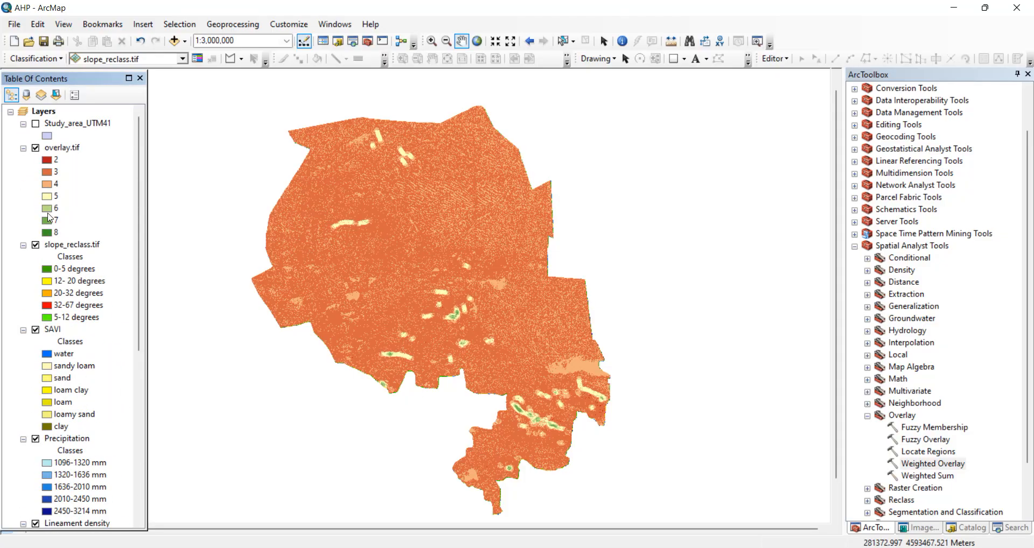
left_click(36, 244)
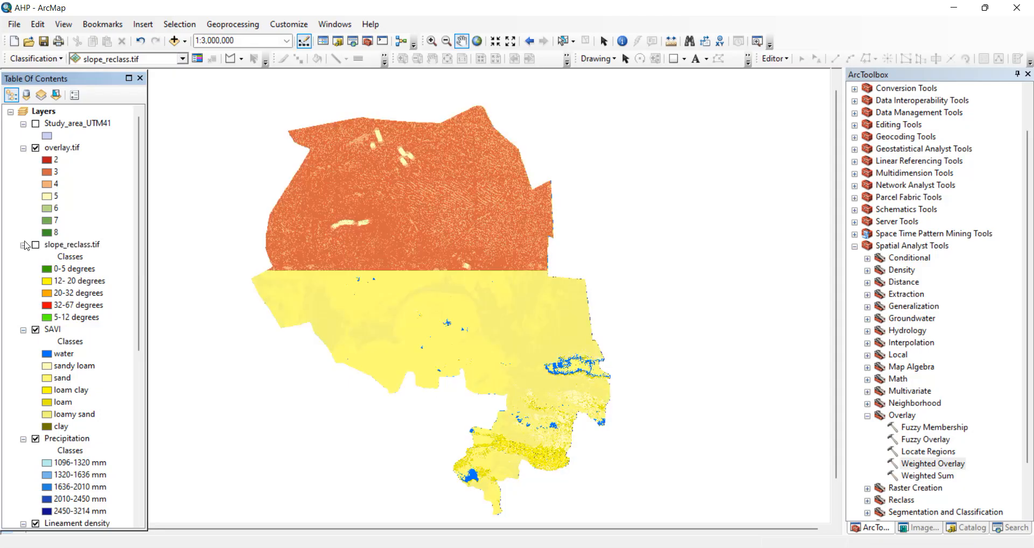
left_click(23, 244)
left_click(23, 257)
left_click(23, 257)
left_click(23, 257)
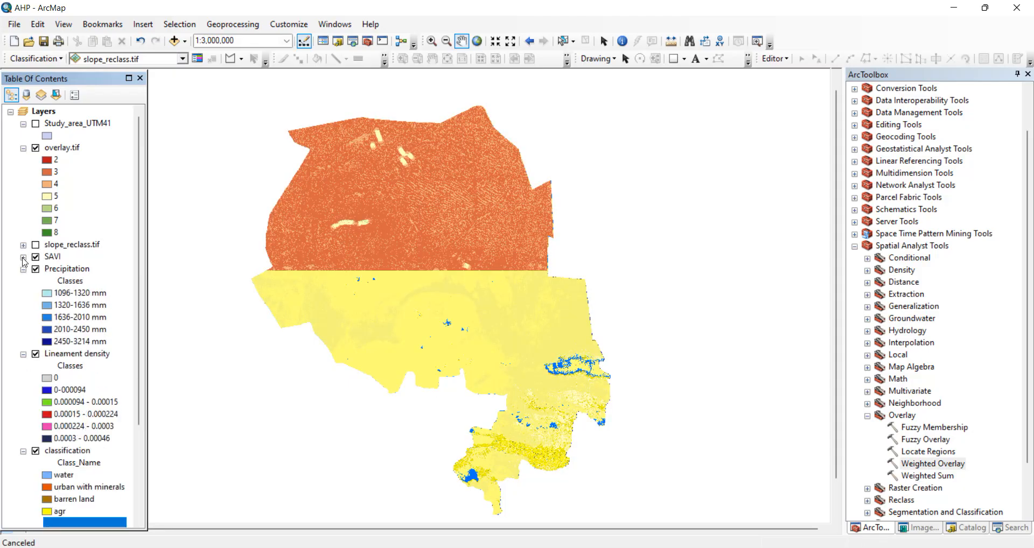
left_click(23, 268)
left_click(23, 281)
left_click(23, 293)
- Hide the depression, classification, Lineament density, Precipitation and SAVI layers, leaving the overlay result shown
left_click(35, 305)
left_click(35, 293)
left_click(36, 281)
left_click(35, 269)
left_click(36, 257)
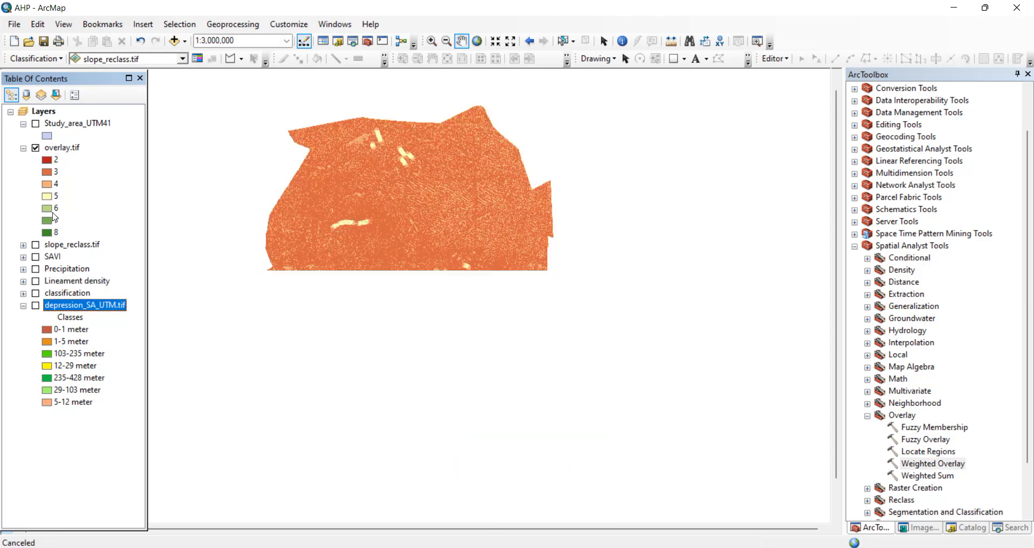
- Rename the overlay.tif layer as Groundwater potential zones
left_click(48, 137)
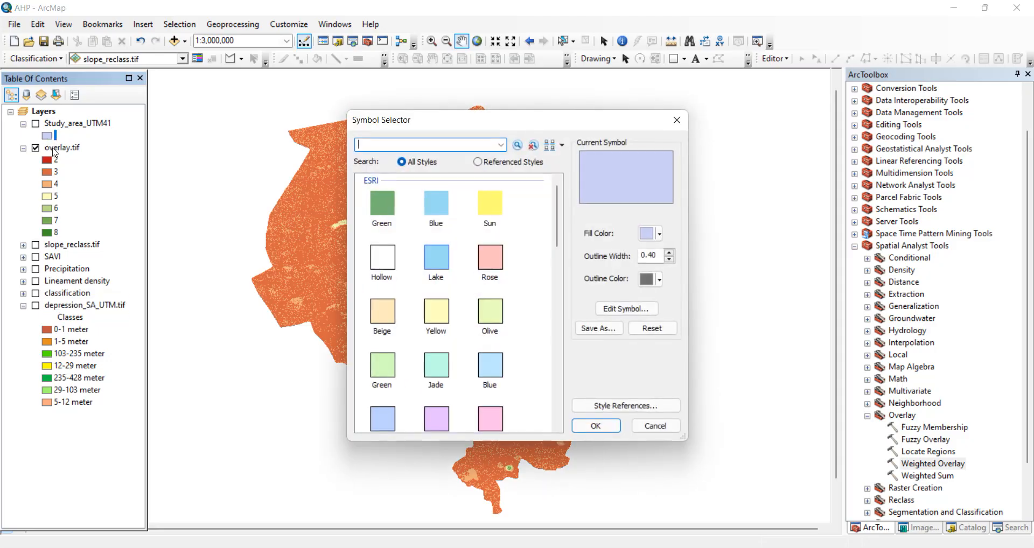
left_click(675, 117)
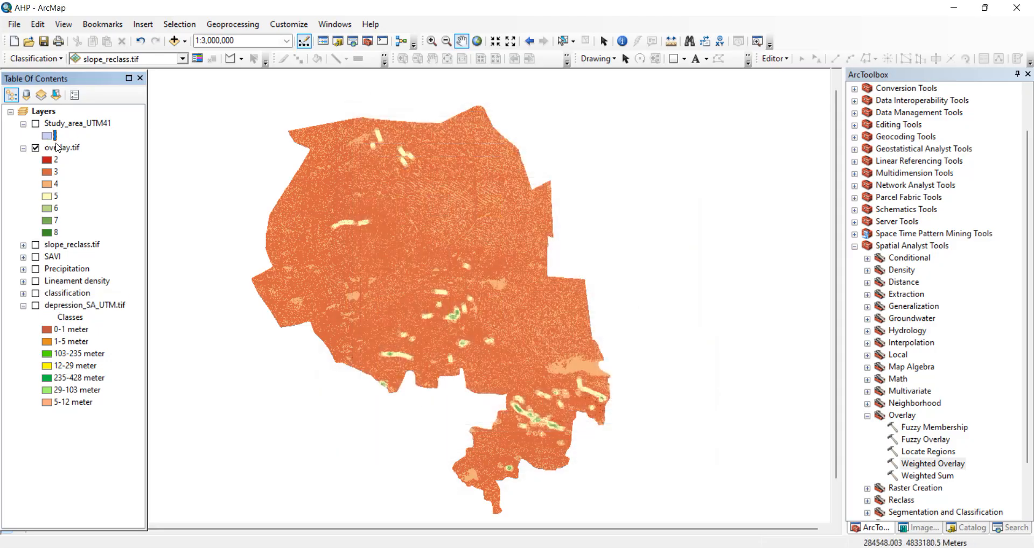
left_click(55, 150)
double_click(48, 147)
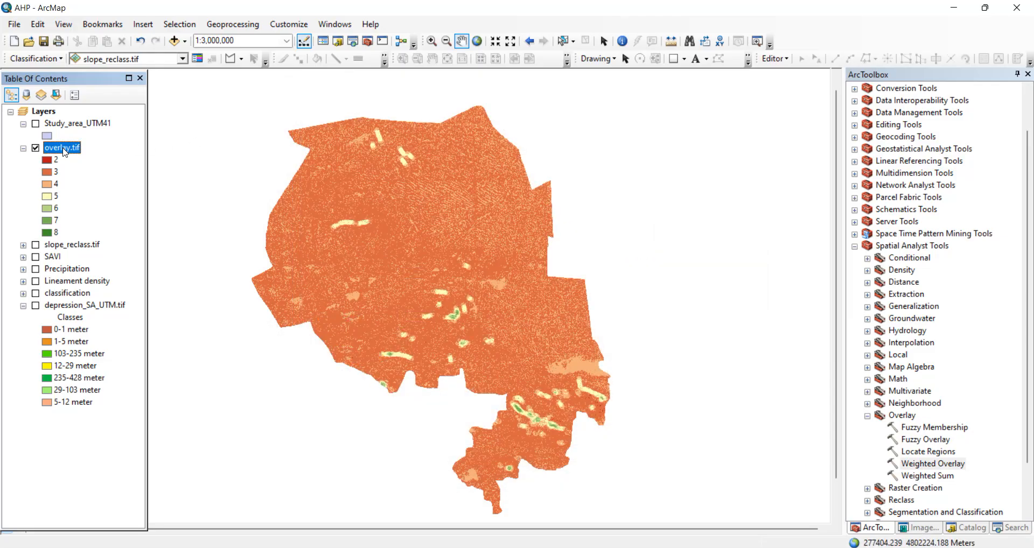
left_click(63, 151)
type("Groundwater poten")
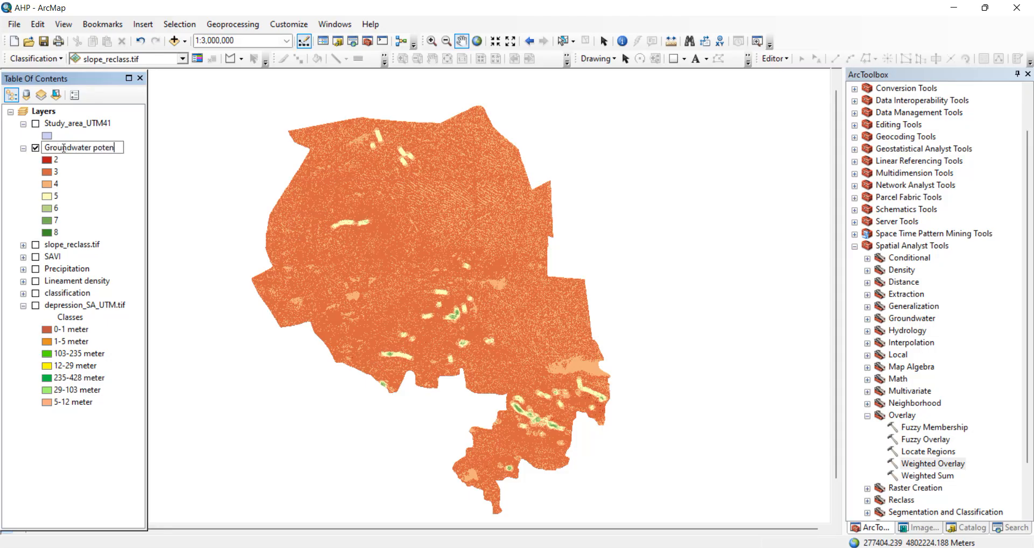
type("tial zones")
key("Return")
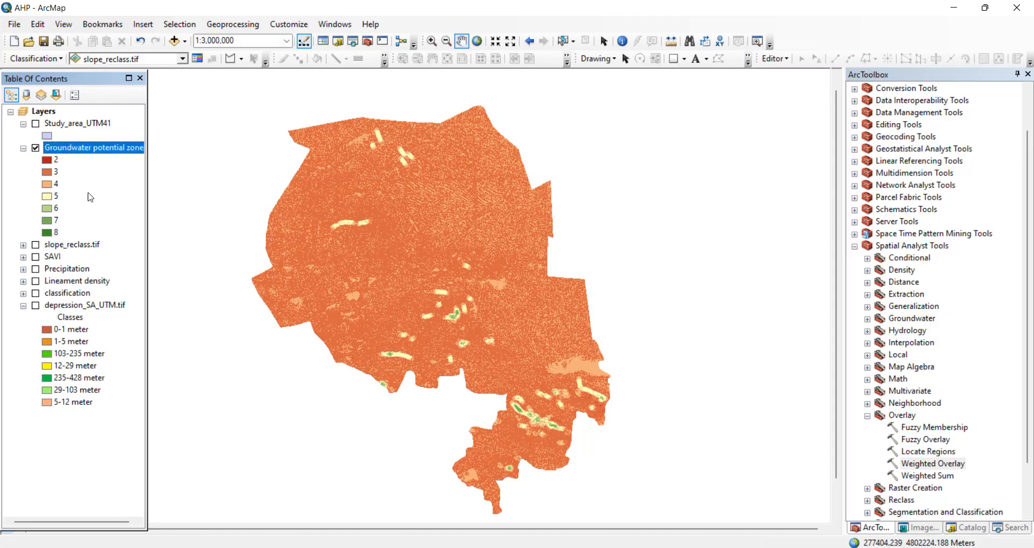
- Group values 2 and 3 into one class in the Groundwater potential zones layer's unique values symbology
left_click(56, 232)
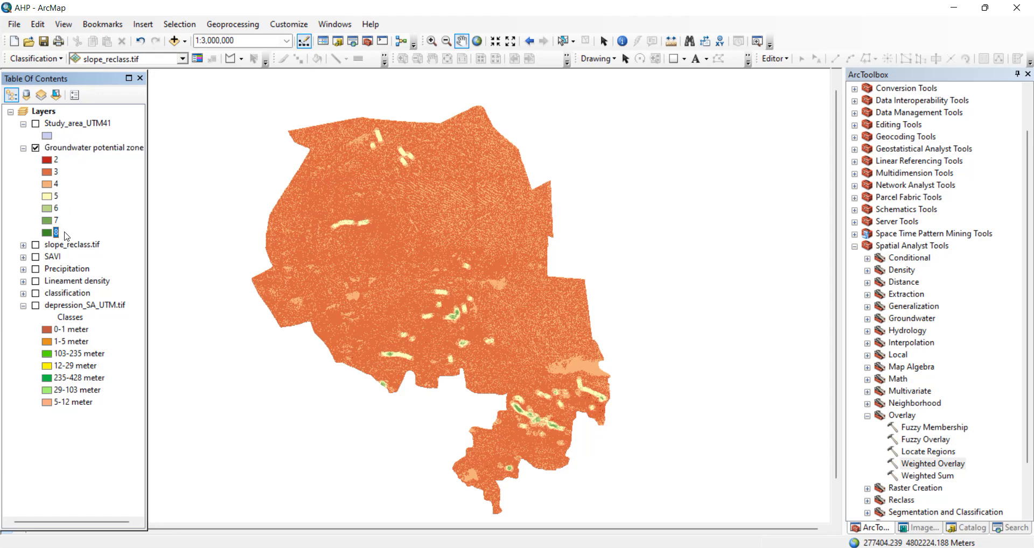
left_click(55, 160)
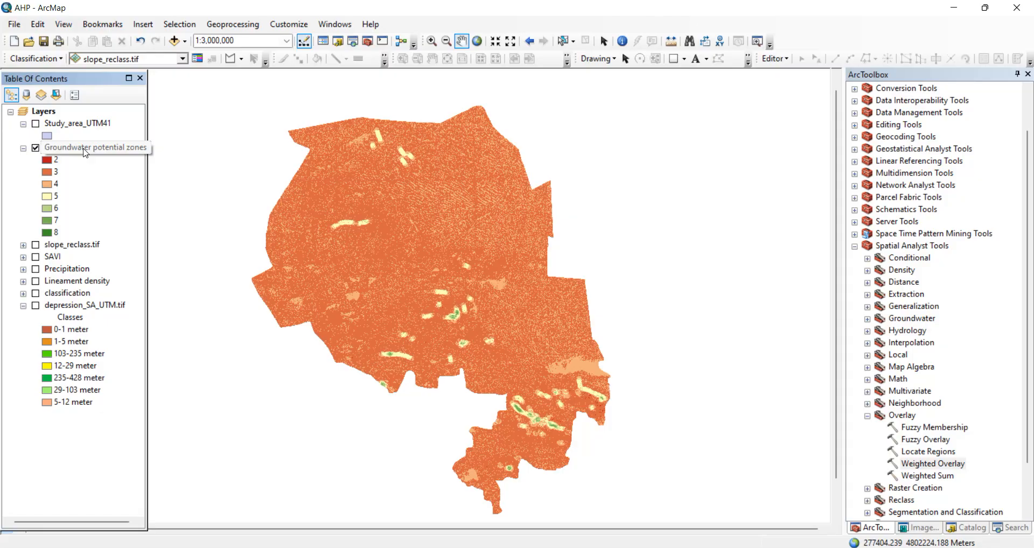
right_click(85, 153)
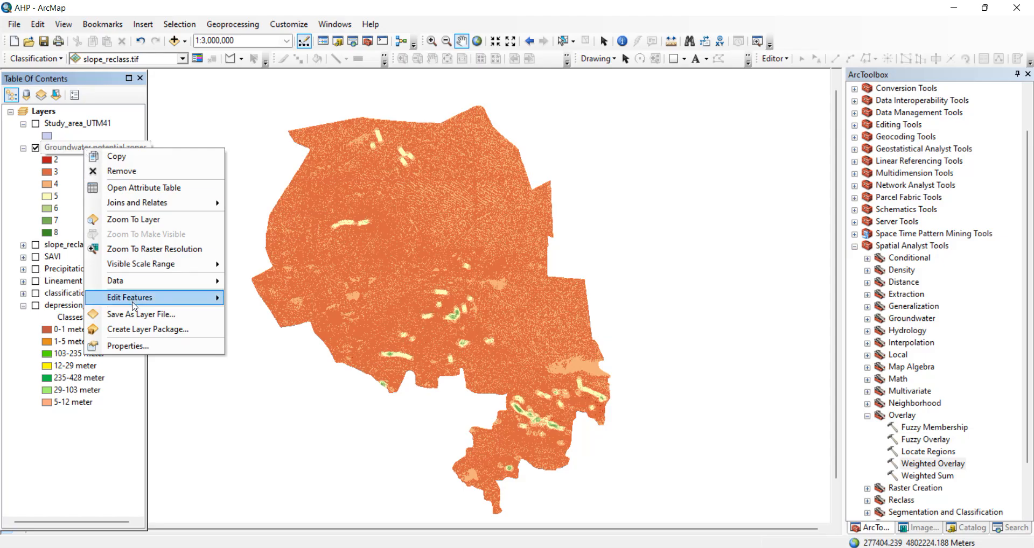
left_click(123, 346)
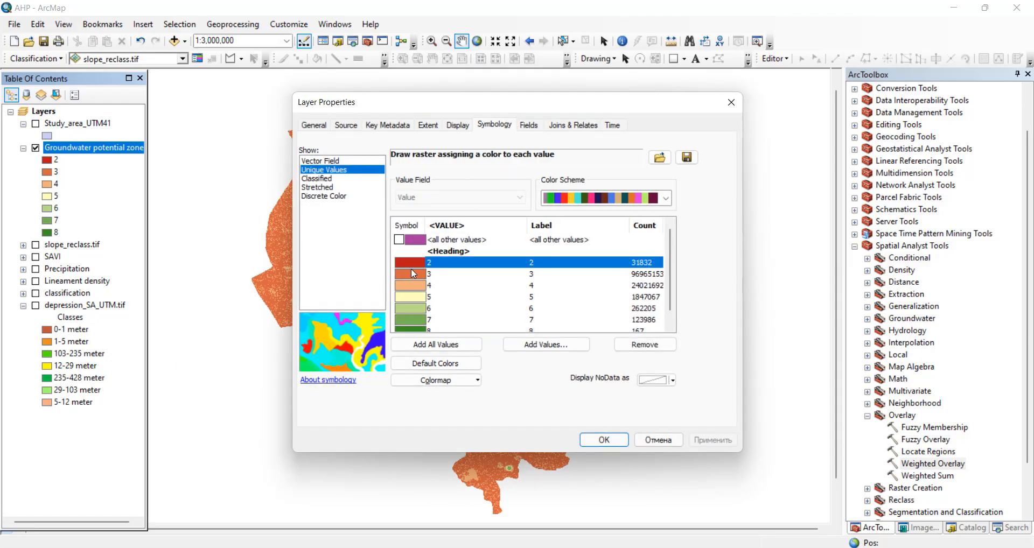
scroll(673, 295, "down", 1)
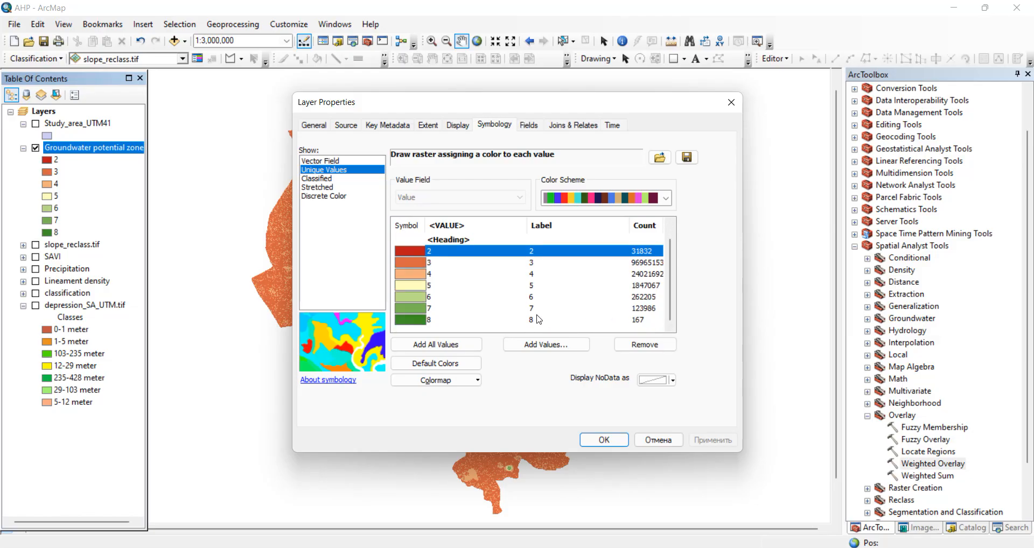
left_click_drag(406, 326, 406, 246)
left_click(408, 262, "ctrl")
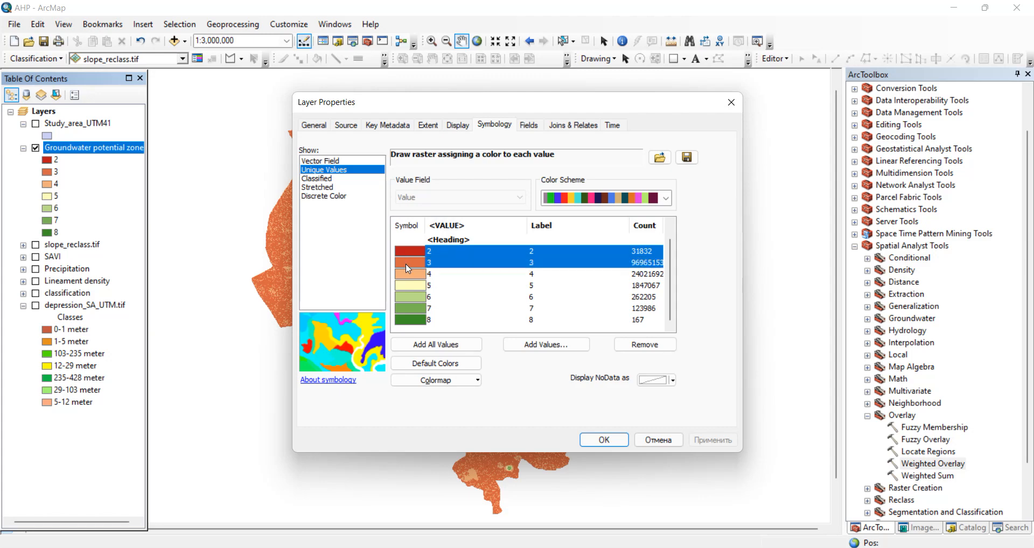
left_click(408, 251)
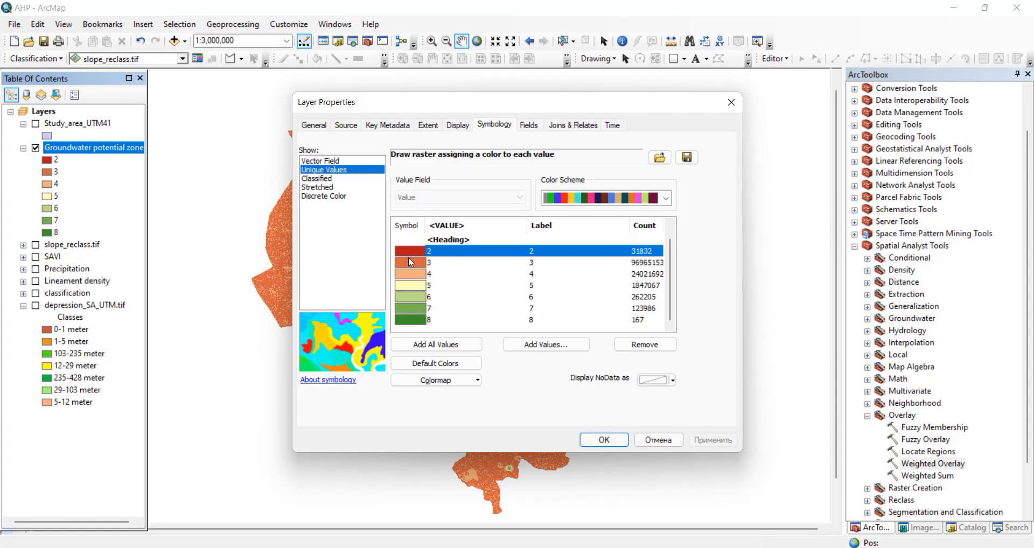
left_click(408, 258, "ctrl")
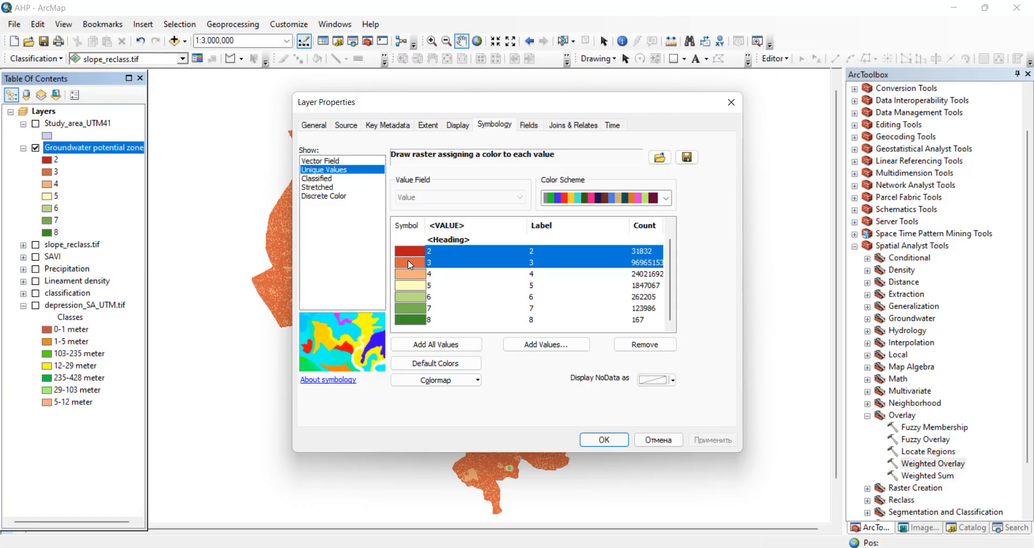
right_click(415, 265)
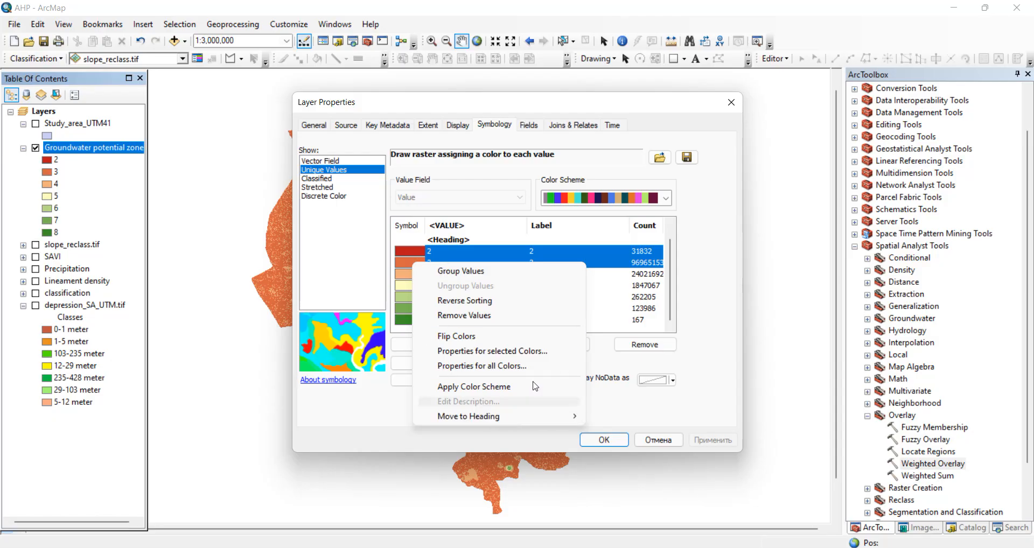
left_click(461, 272)
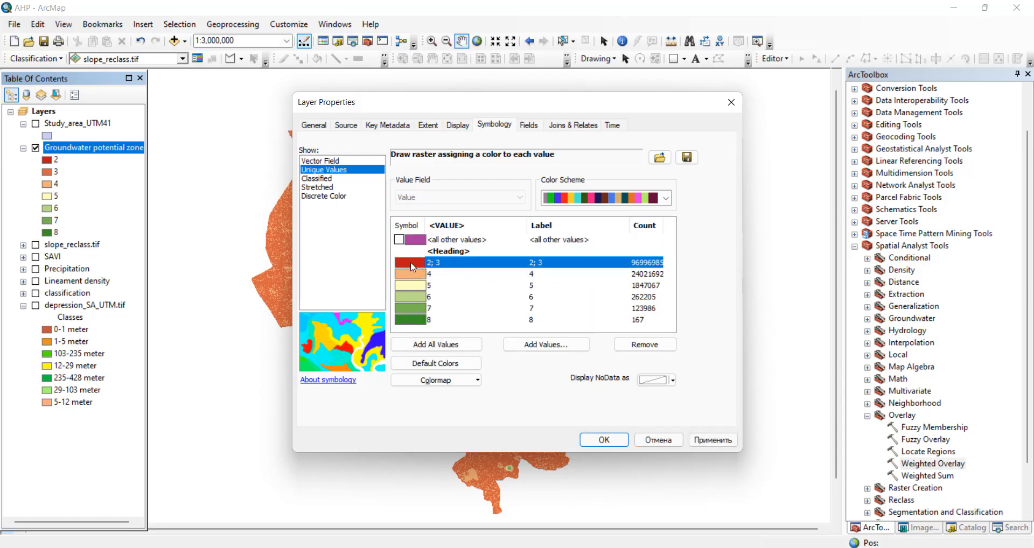
- Group values 7 and 8 into one class in the layer's unique values symbology
left_click(417, 319)
left_click(413, 308, "shift")
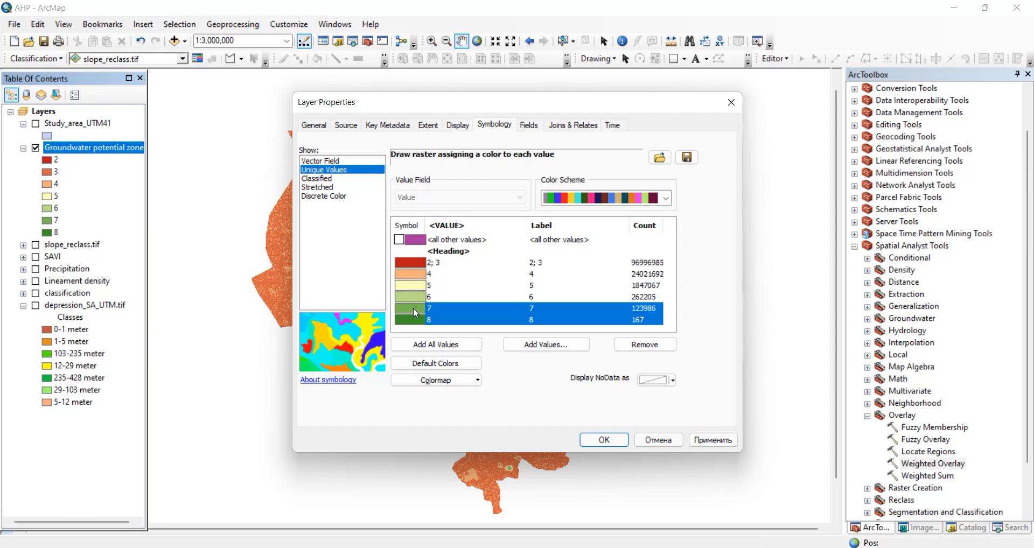
right_click(413, 308)
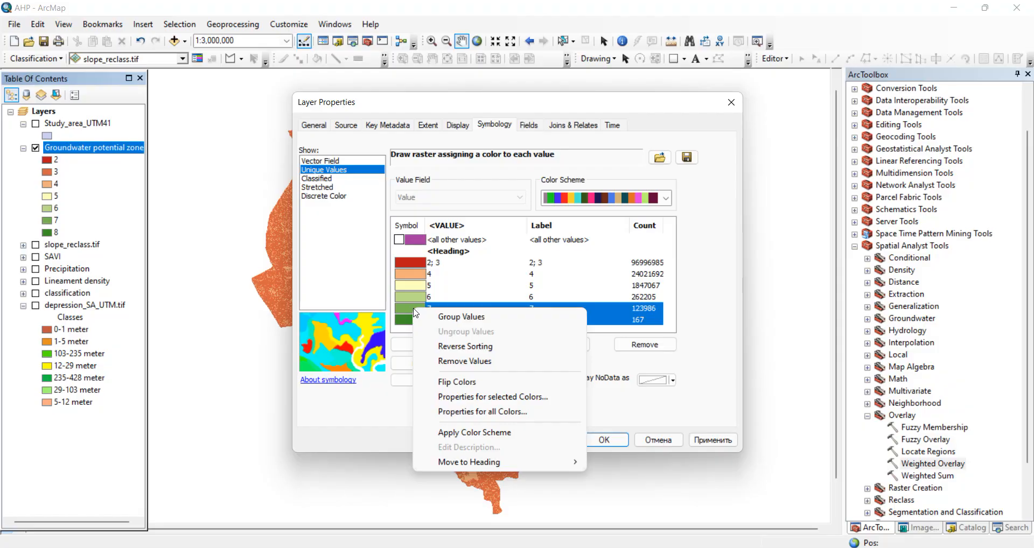
left_click(447, 319)
- Label the five classes from lowest to highest value Very low, Low, Moderate, High and Very high, and apply the symbology
left_click(543, 265)
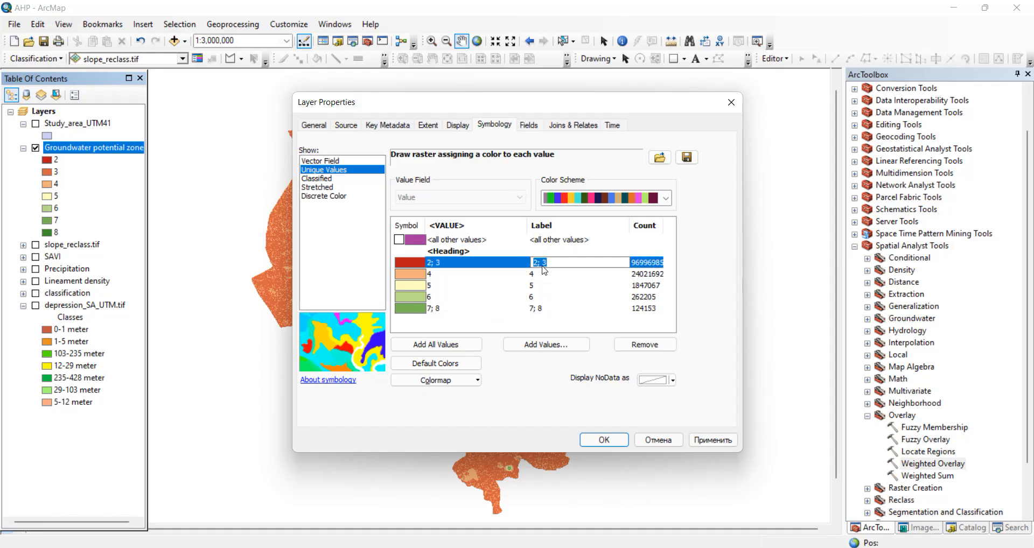
type("Very low")
left_click(537, 274)
type("Low")
left_click(532, 287)
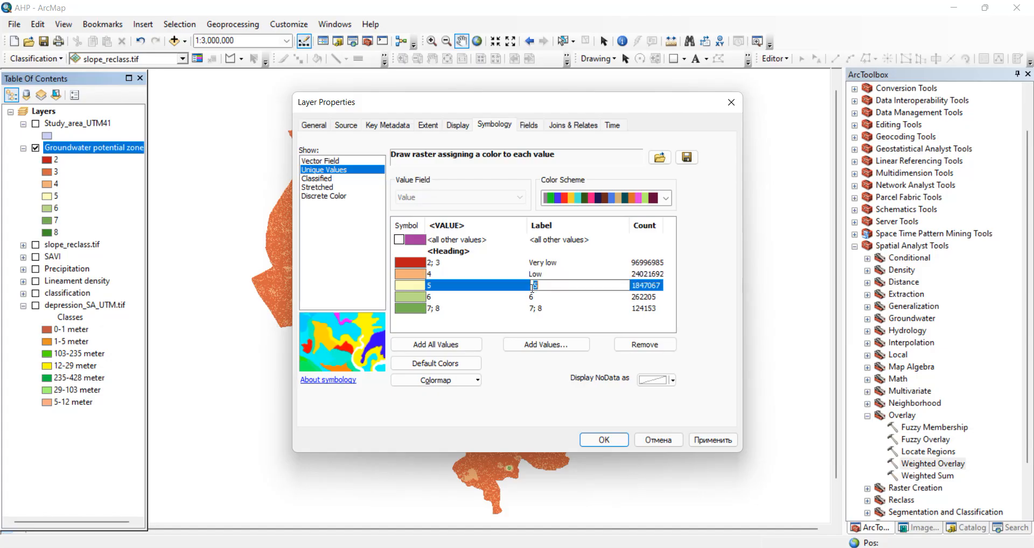
type("Moderate")
left_click(546, 297)
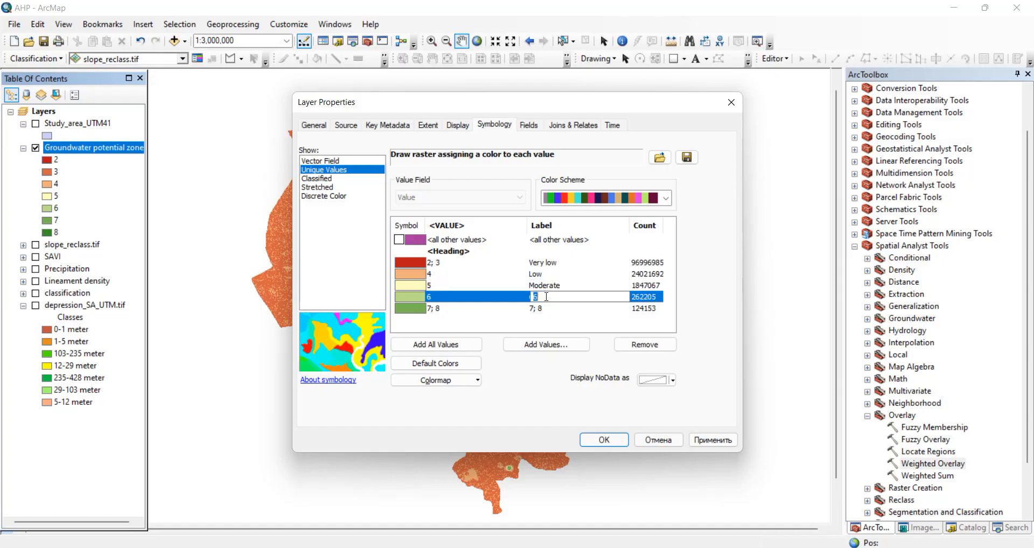
type("High")
left_click(546, 307)
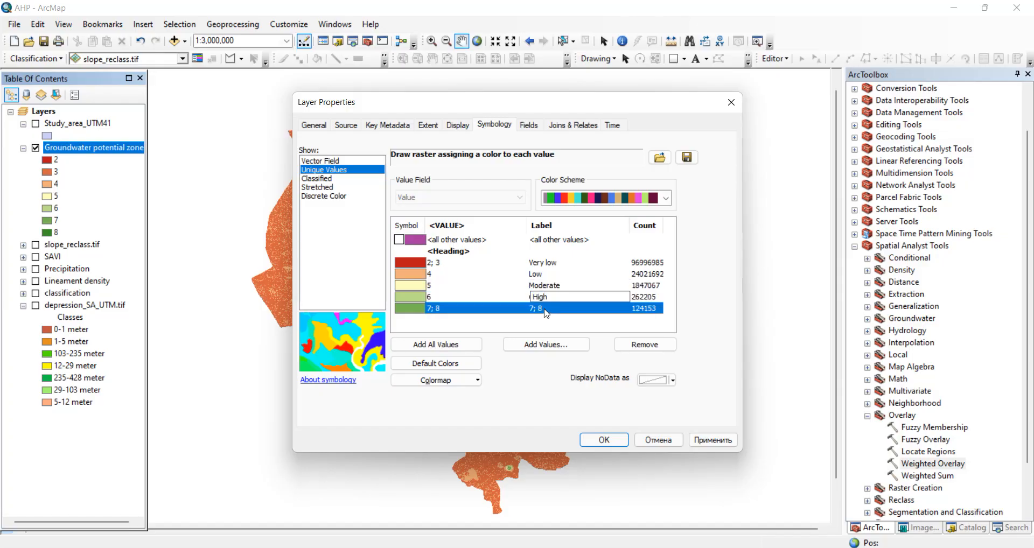
type("Very")
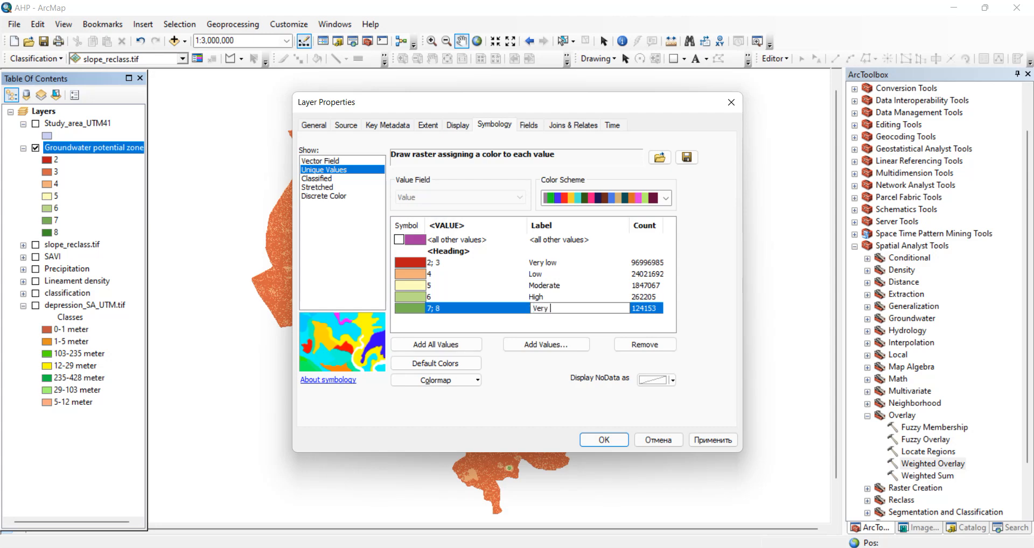
type(" high")
left_click(647, 324)
left_click(605, 440)
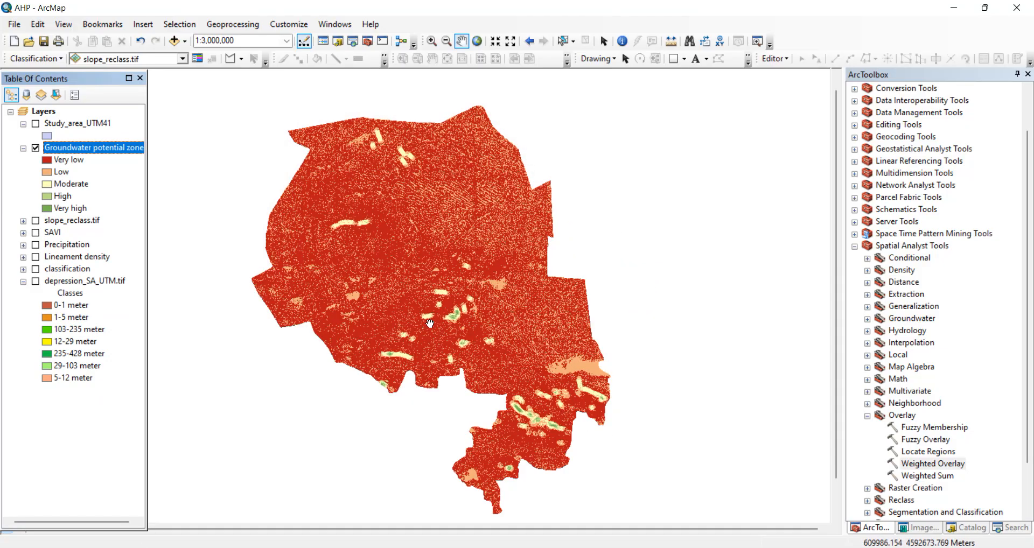
- Collapse the Spatial Analyst toolset and examine how the groundwater potential classes are distributed across the study area
left_click_drag(437, 319, 405, 299)
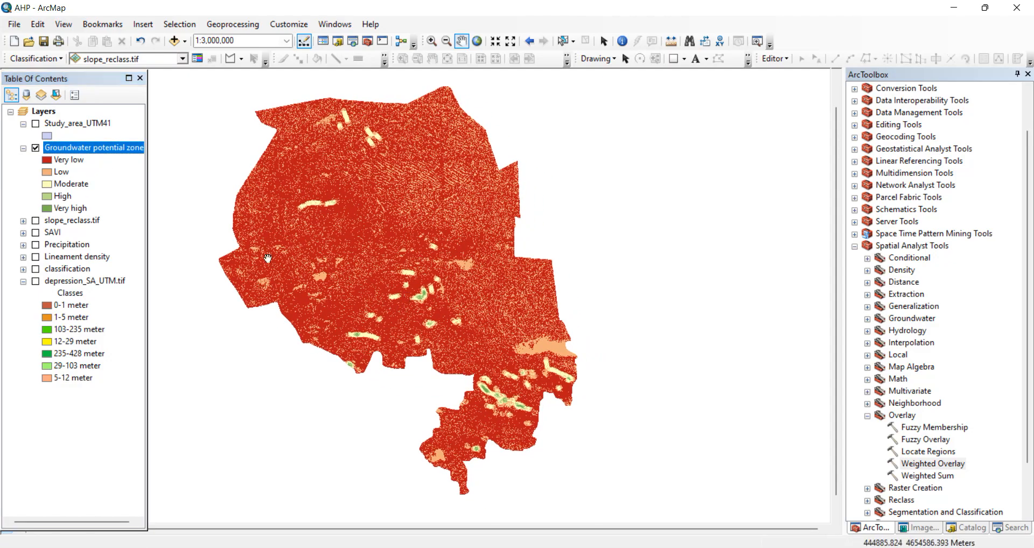
scroll(332, 317, "down", 1)
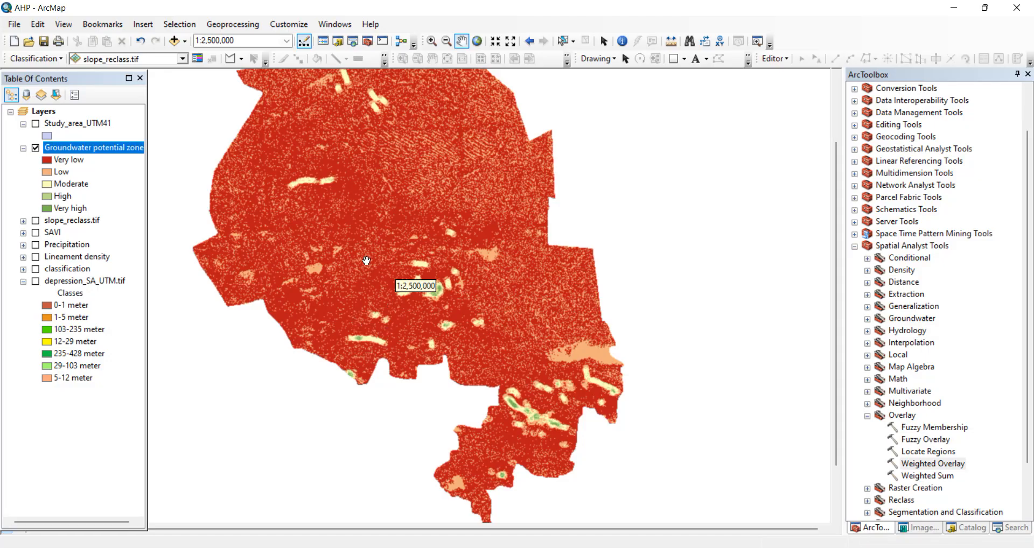
left_click_drag(359, 257, 387, 294)
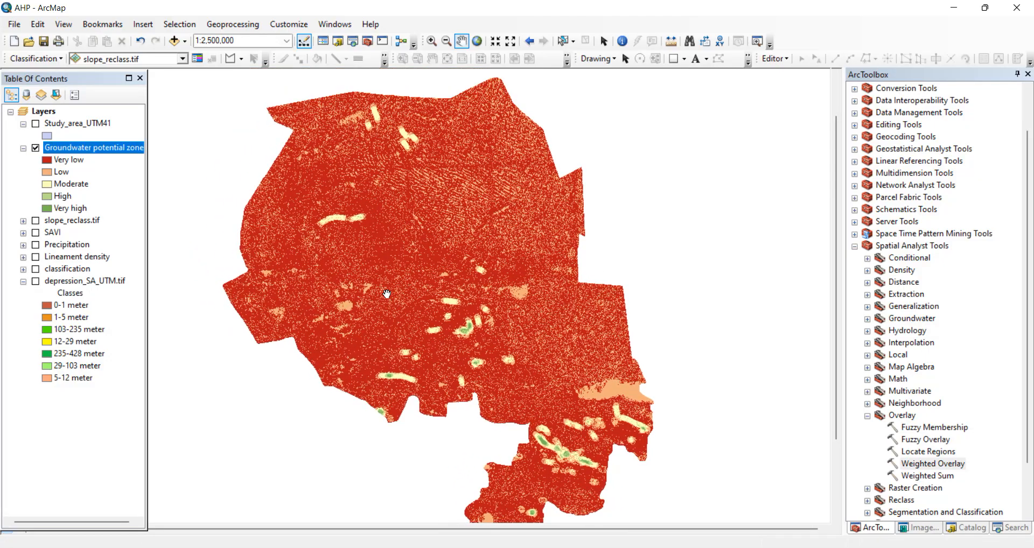
scroll(388, 293, "up", 1)
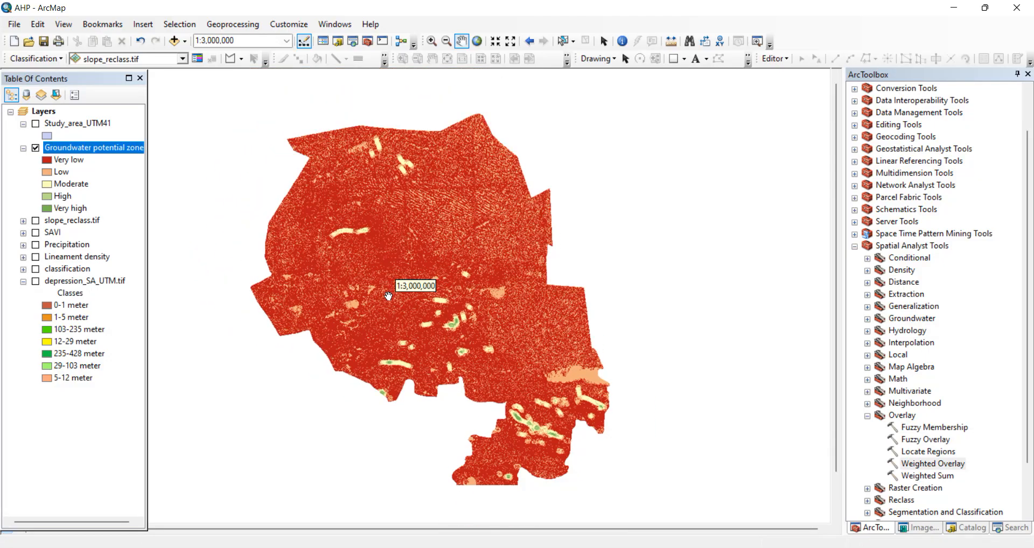
left_click(854, 245)
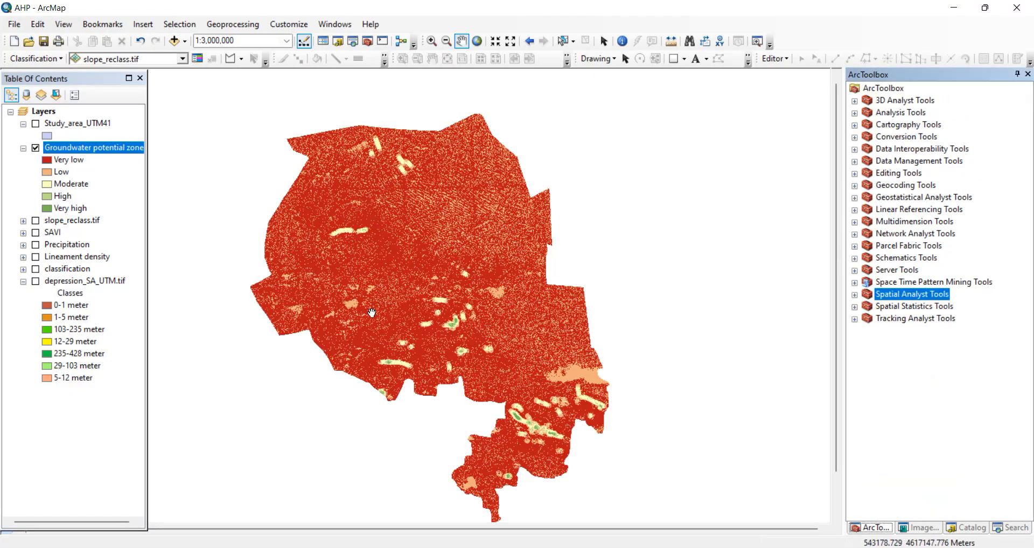
scroll(382, 363, "down", 1)
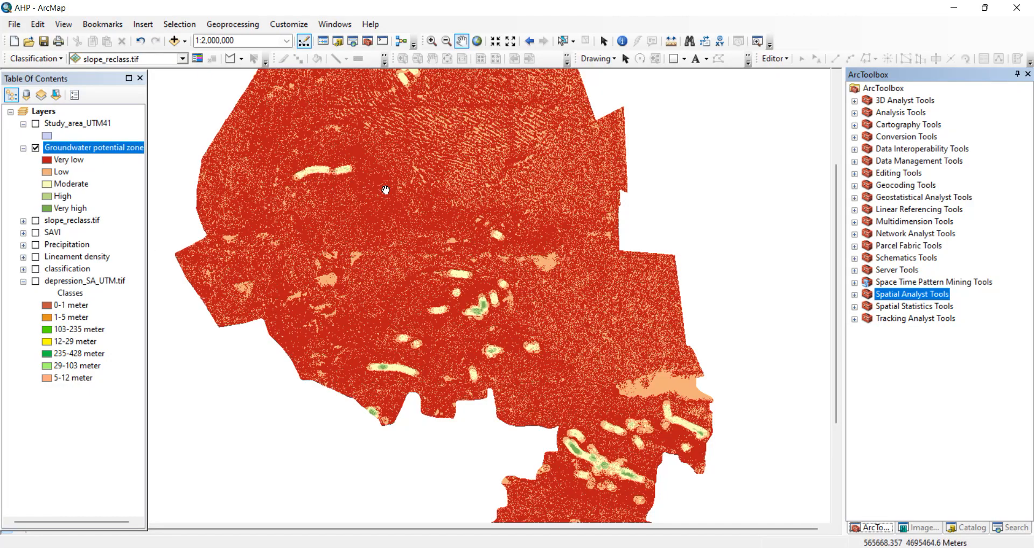
left_click_drag(383, 151, 343, 216)
left_click_drag(495, 482, 460, 379)
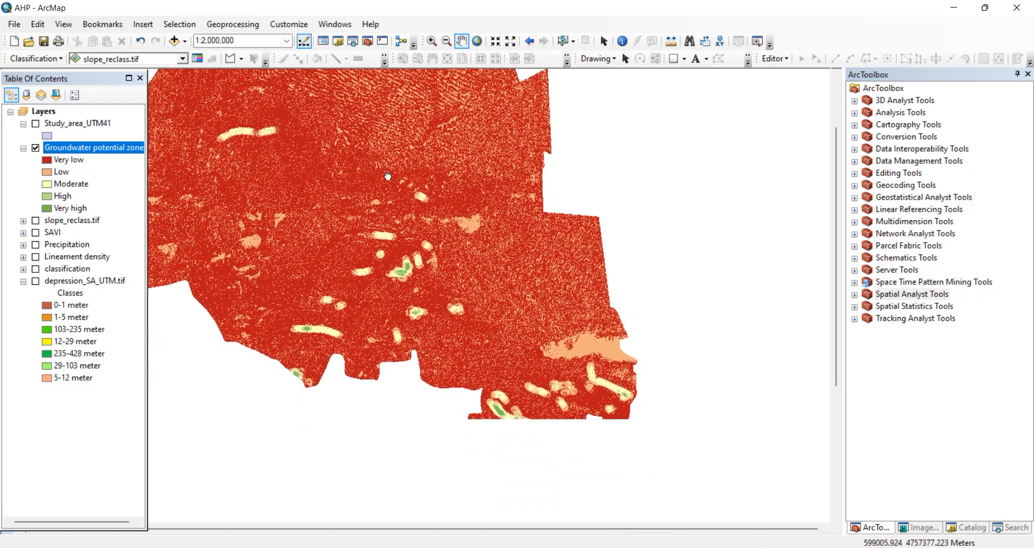
left_click_drag(472, 330, 520, 351)
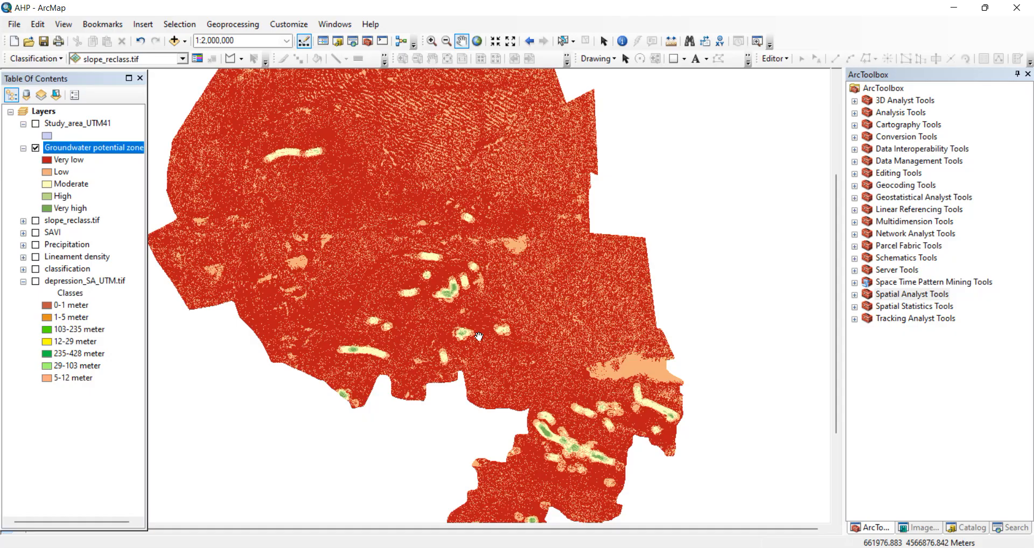
- Check the criteria weights on the Matrix 2 sheet in Excel, then return to ArcMap and compare them with the potential zones
key("alt+Tab")
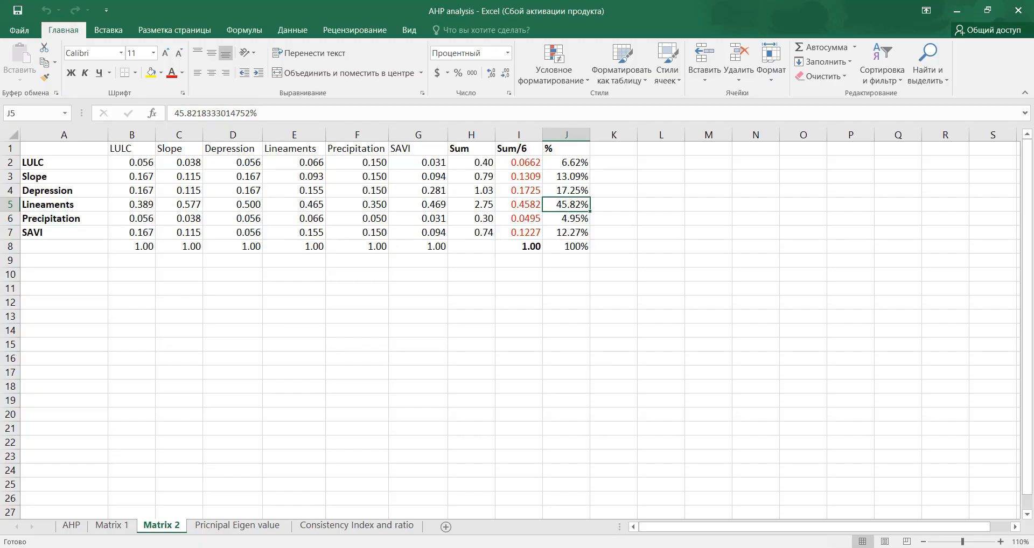
key("alt+Tab")
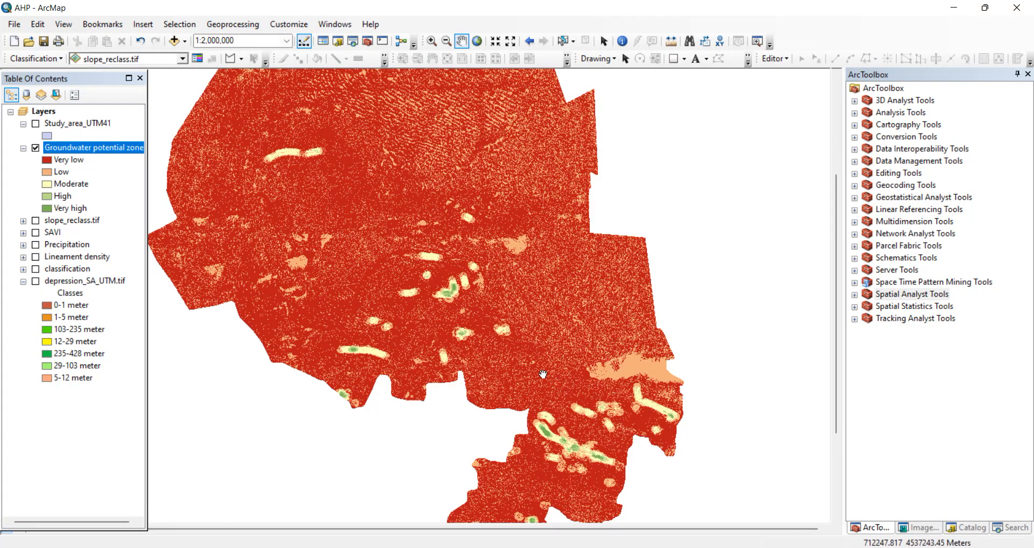
left_click_drag(352, 351, 368, 331)
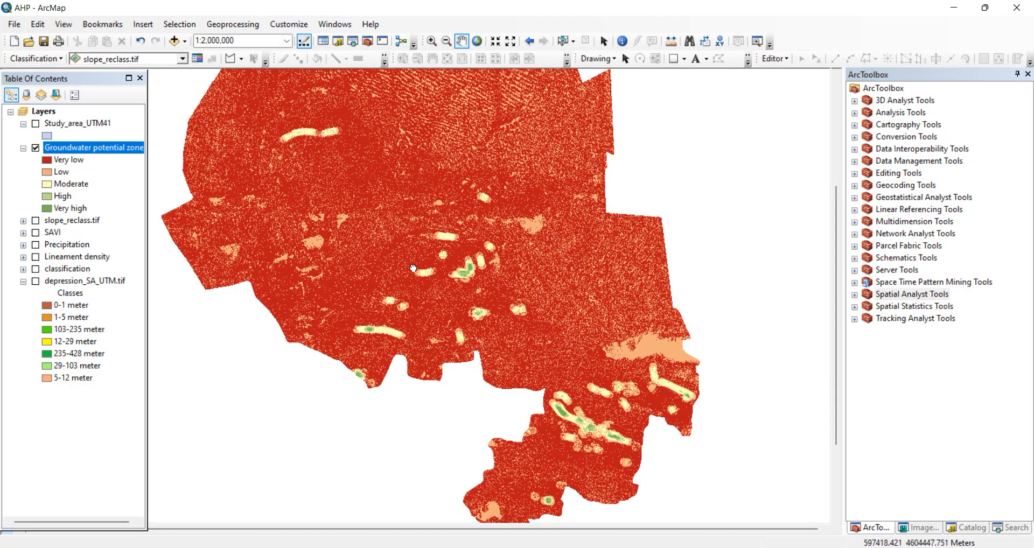
left_click_drag(413, 267, 411, 292)
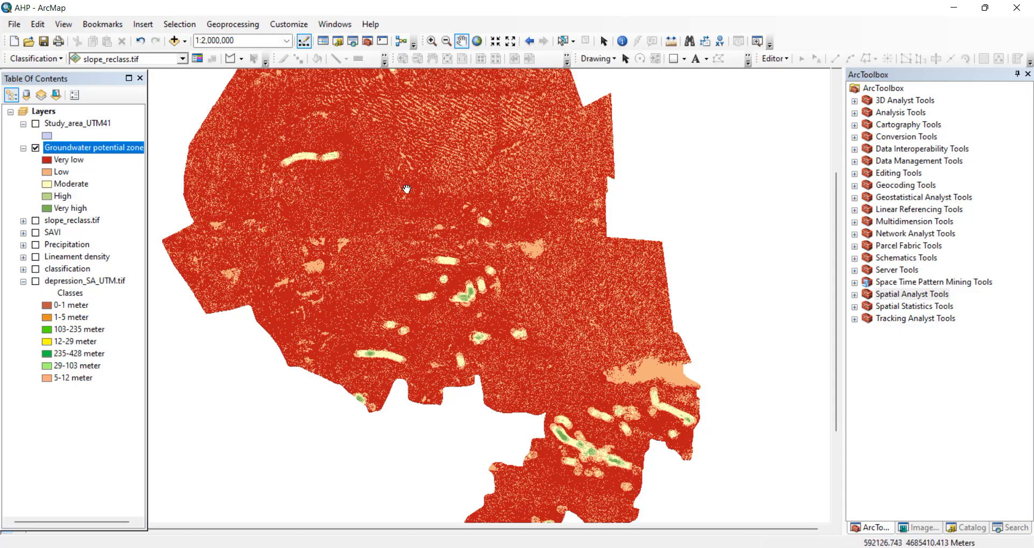
- Examine how the potential classes, including Very high, are spread across the northern and southern parts of the study area
left_click_drag(378, 228, 358, 259)
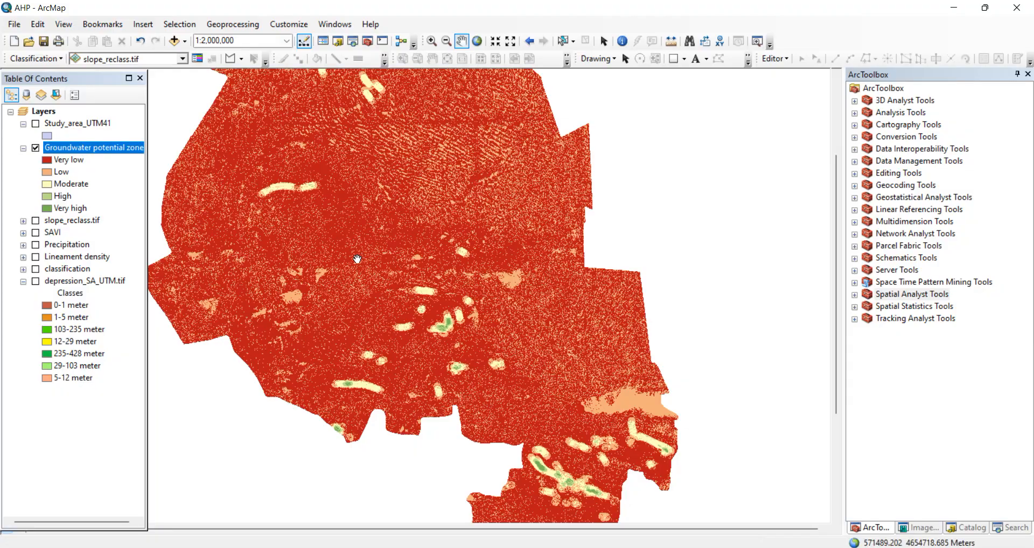
left_click(84, 210)
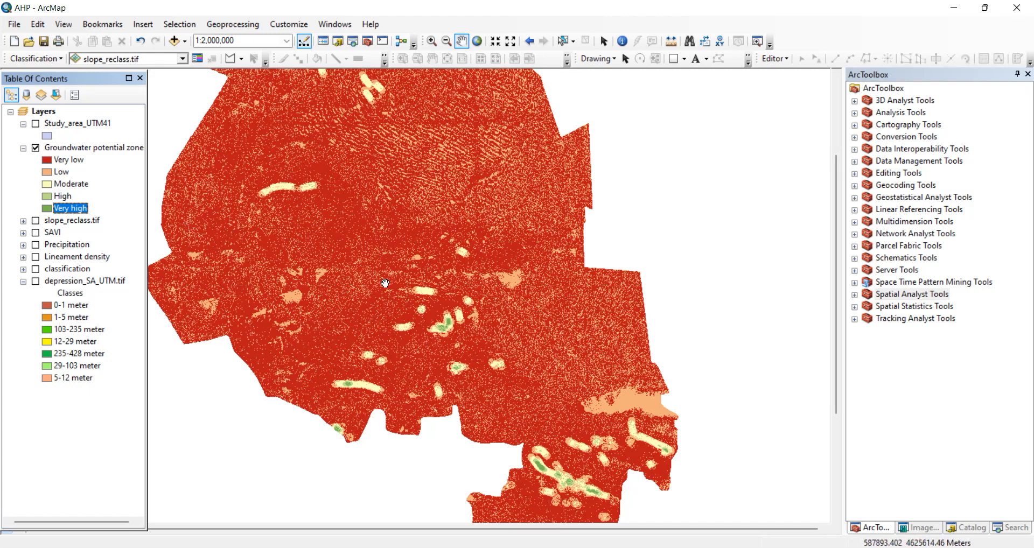
left_click_drag(412, 243, 376, 318)
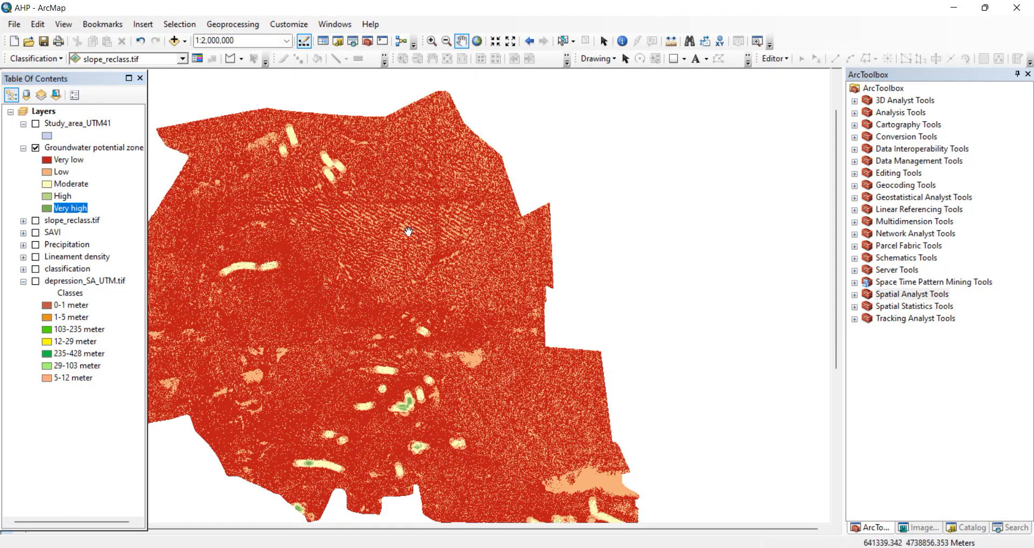
left_click_drag(477, 423, 445, 306)
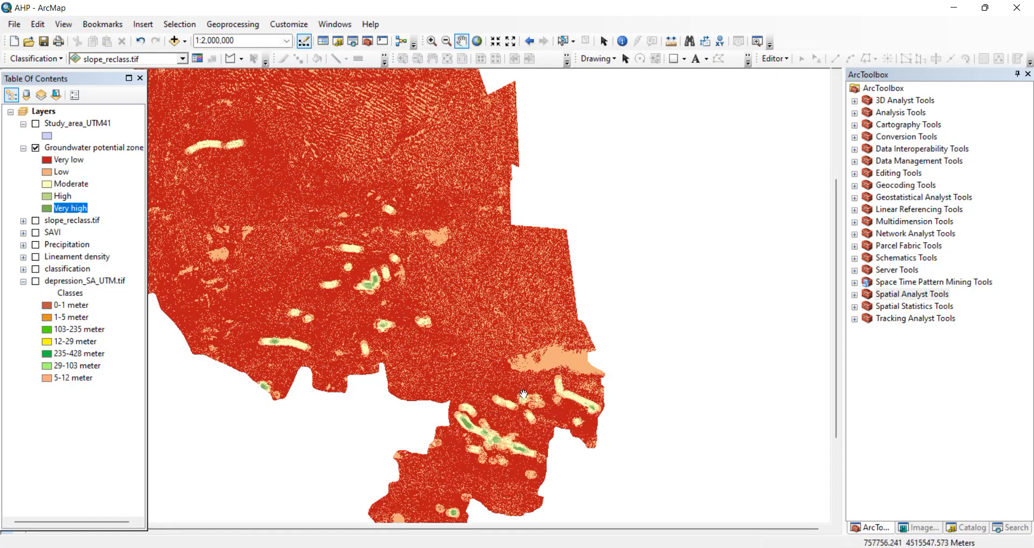
left_click_drag(471, 473, 558, 469)
left_click_drag(404, 269, 409, 396)
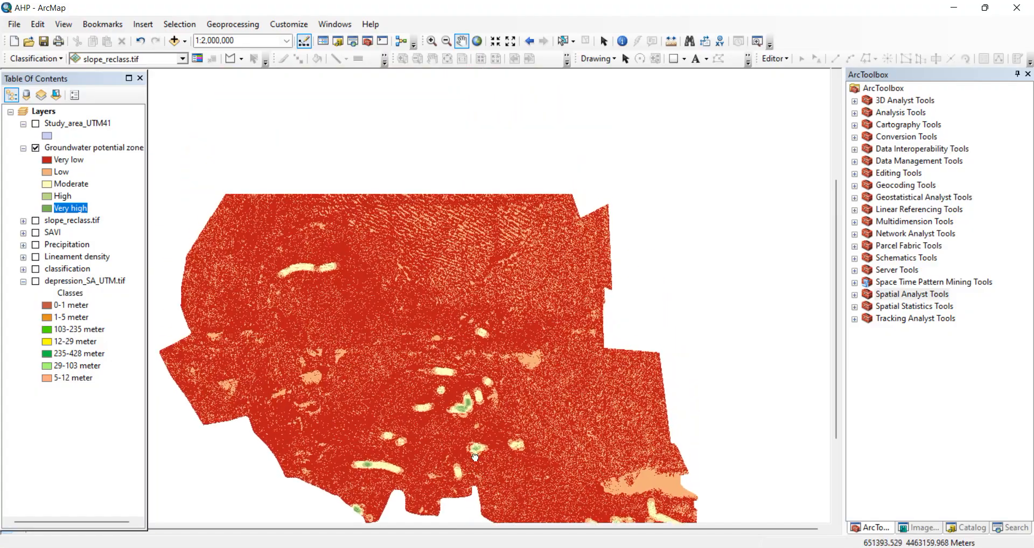
- Ungroup the Very high and Very low classes in the Groundwater potential zones symbology into their individual values
right_click(92, 149)
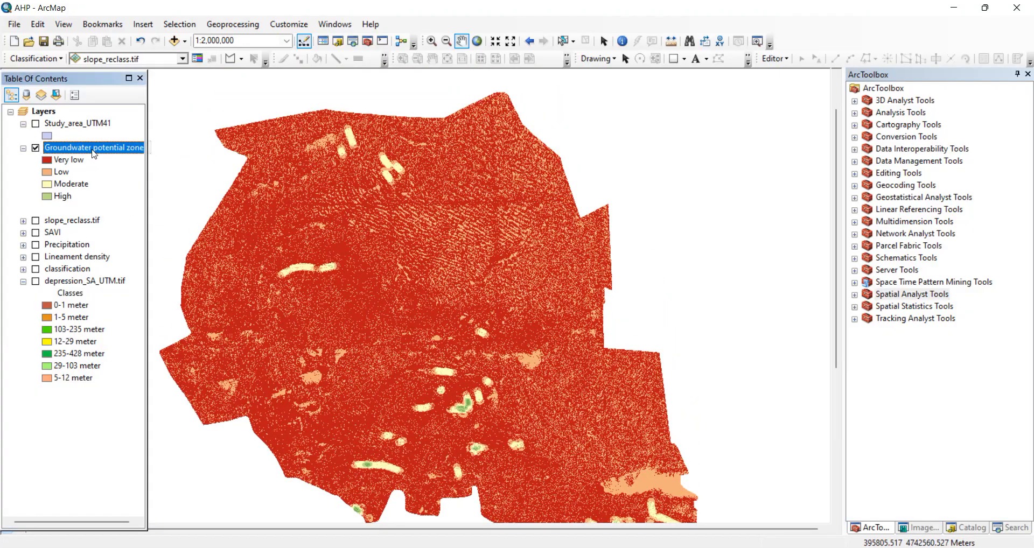
left_click(157, 346)
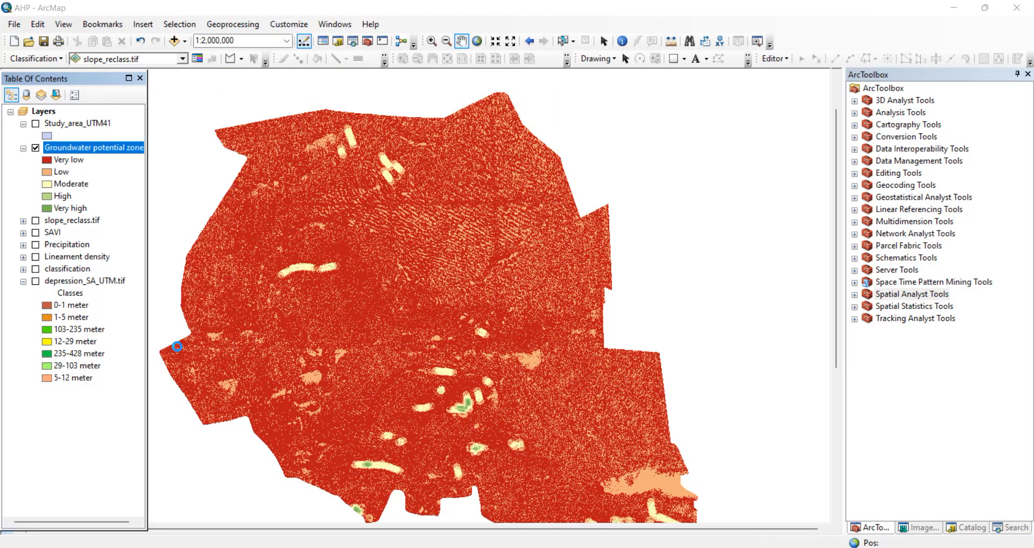
right_click(411, 308)
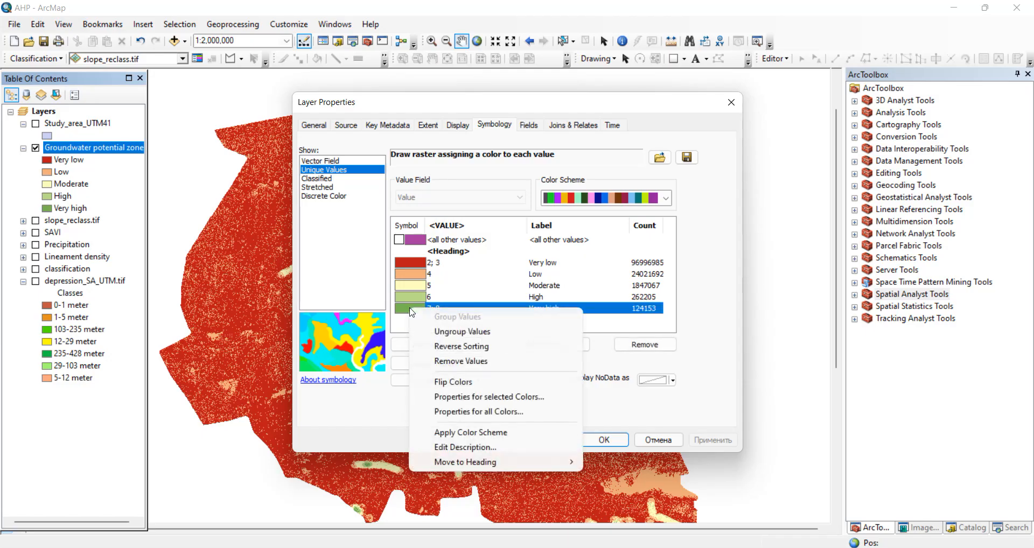
left_click(454, 333)
right_click(411, 262)
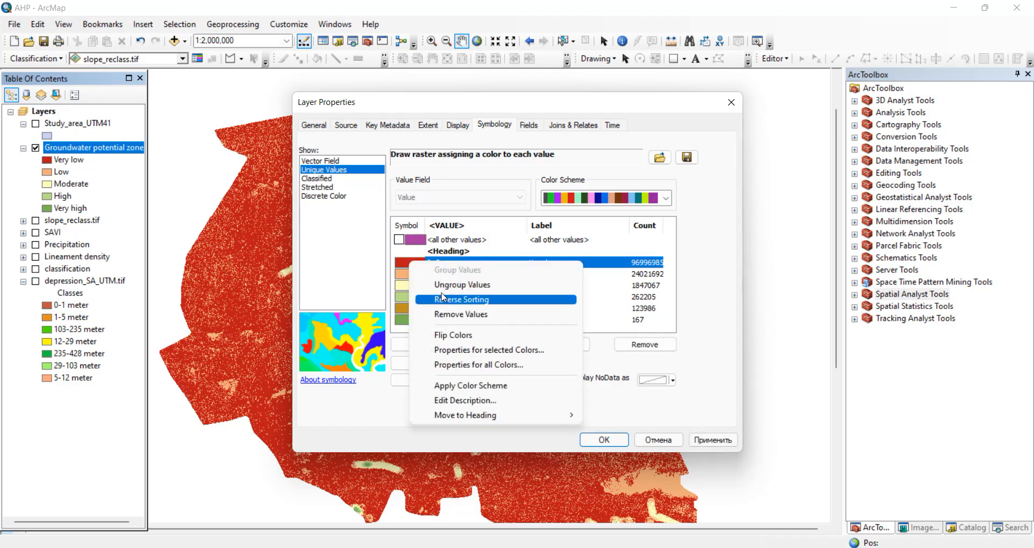
left_click(445, 285)
scroll(444, 298, "down", 1)
scroll(443, 300, "up", 1)
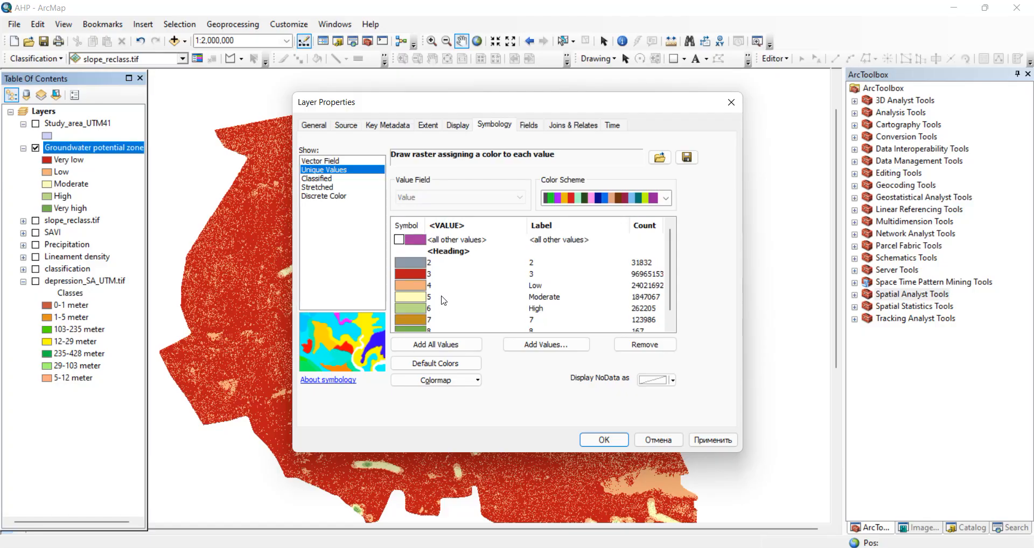
- Group values 3 and 4 into one class and values 6 and 7 into another
left_click(412, 276)
left_click(412, 286, "shift")
right_click(412, 287)
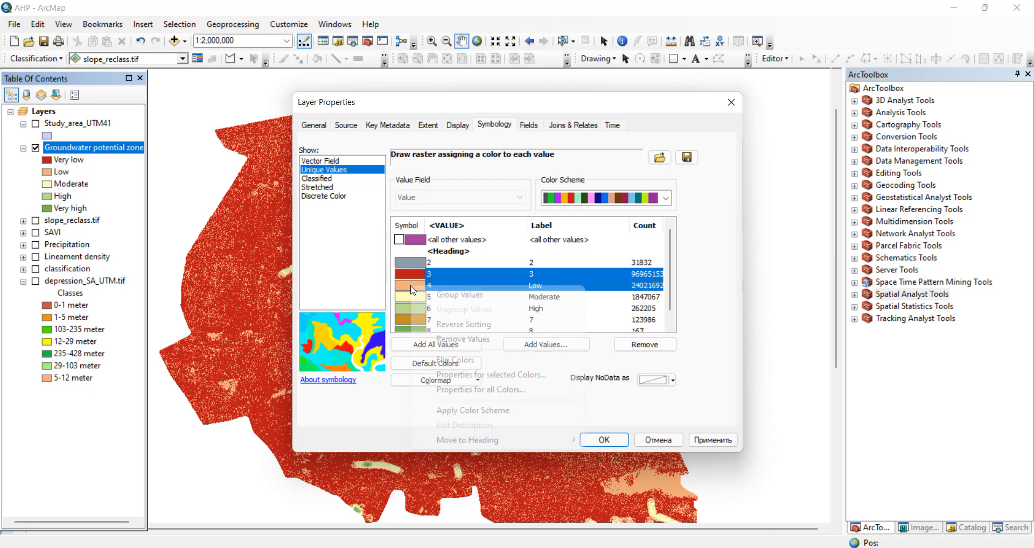
left_click(454, 295)
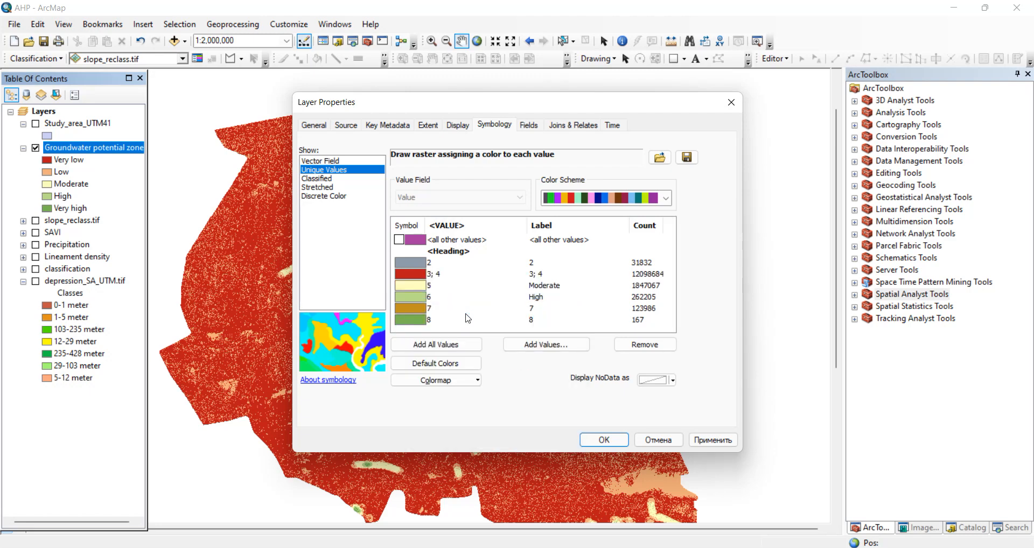
left_click(421, 298)
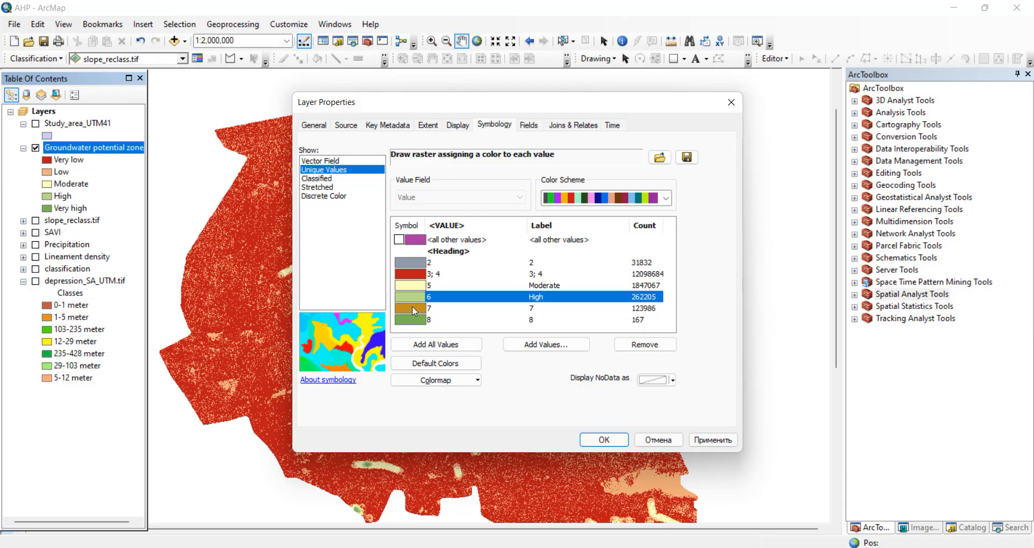
left_click(412, 308, "shift")
right_click(412, 307)
left_click(434, 315)
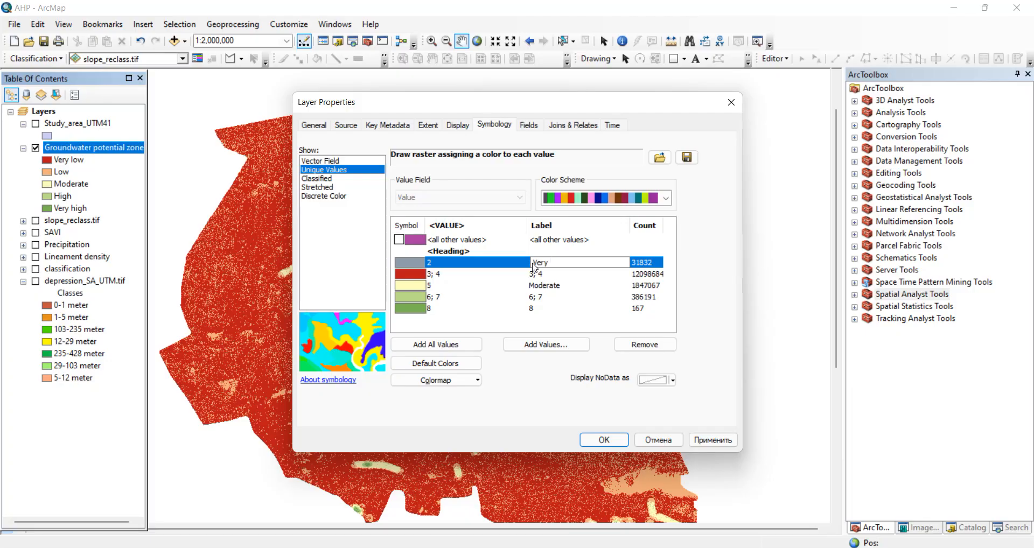
- Label value 2 Very low, class 3; 4 Low, class 6; 7 High and value 8 Very high
key("Return")
left_click(544, 275)
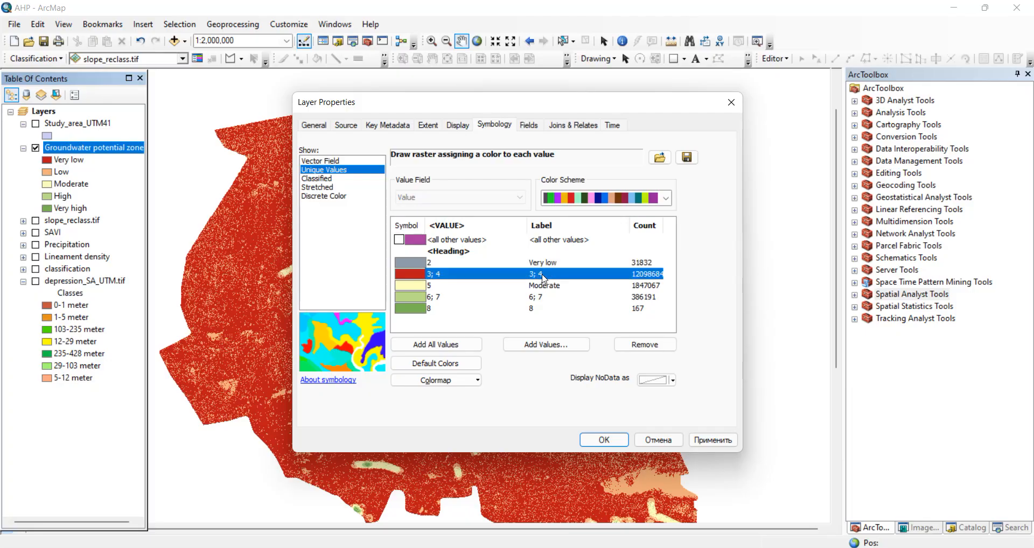
type("L")
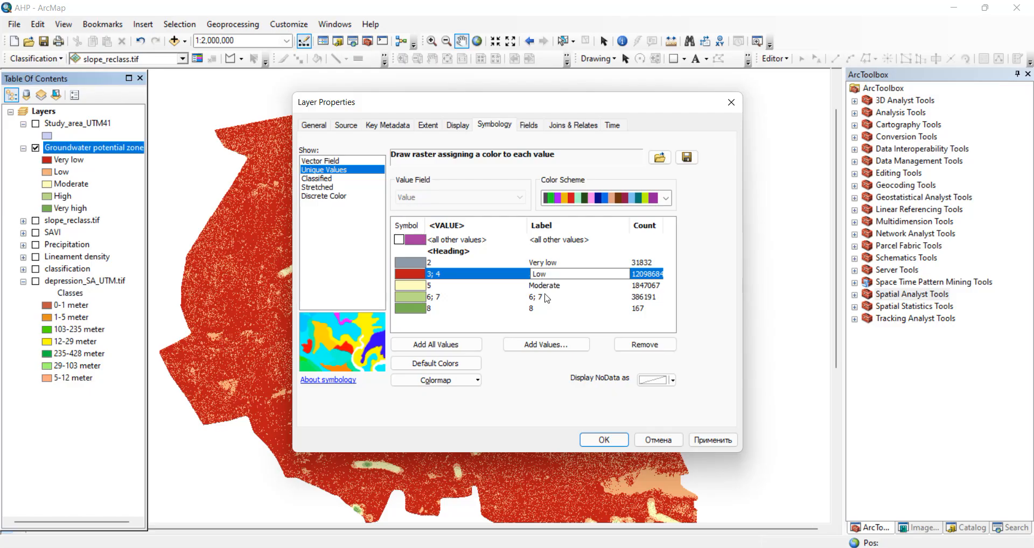
type("ow")
key("Return")
left_click(544, 297)
type("H")
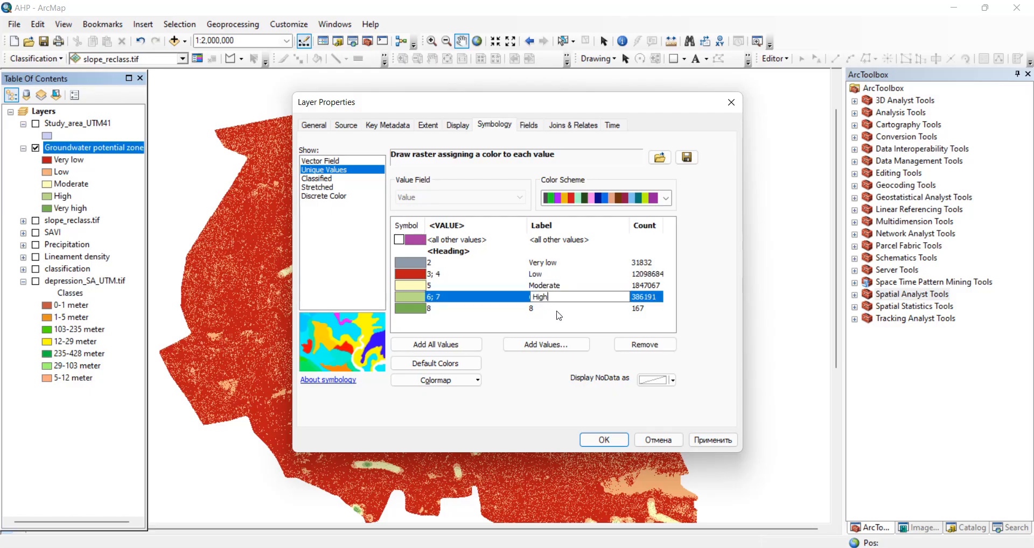
type("igh")
key("Return")
left_click(550, 309)
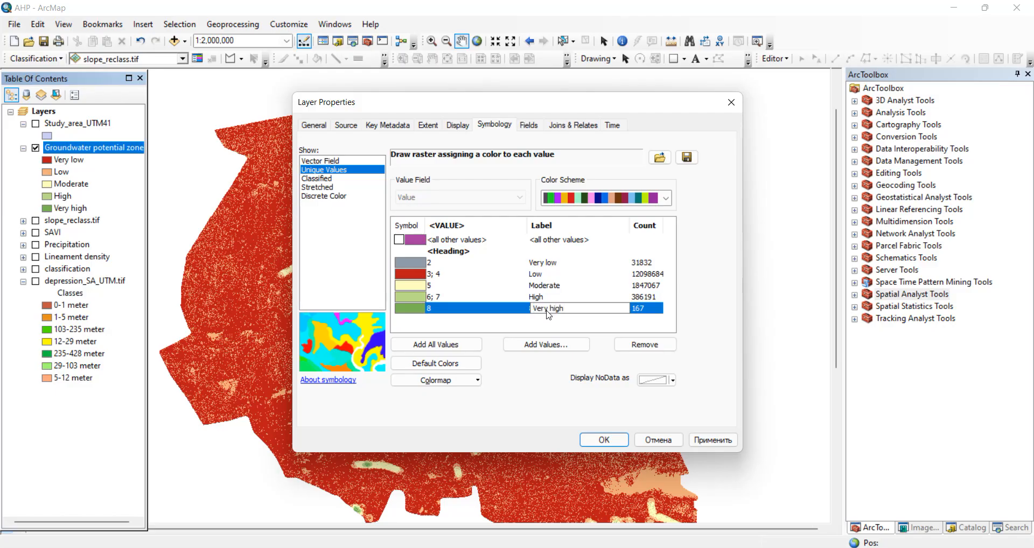
- Color the Very low class Mars Red, Low orange and Very high dark green, and apply the symbology to the map
left_click(417, 265)
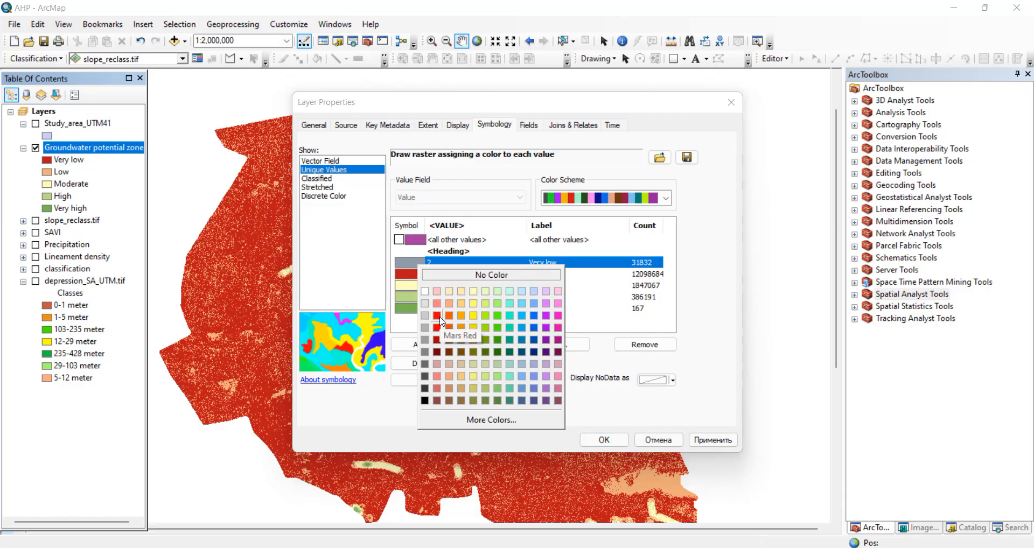
left_click(439, 318)
left_click(415, 277)
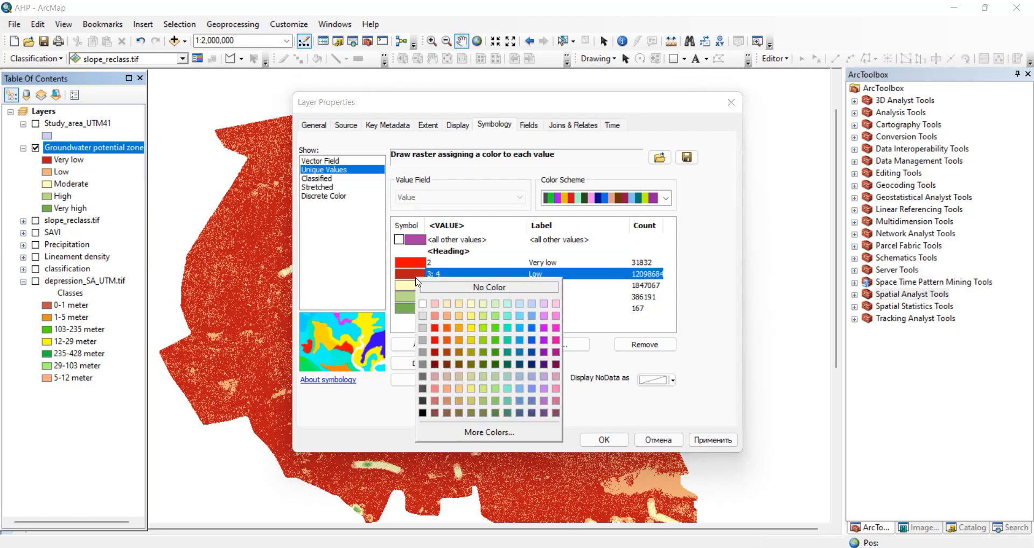
left_click(460, 328)
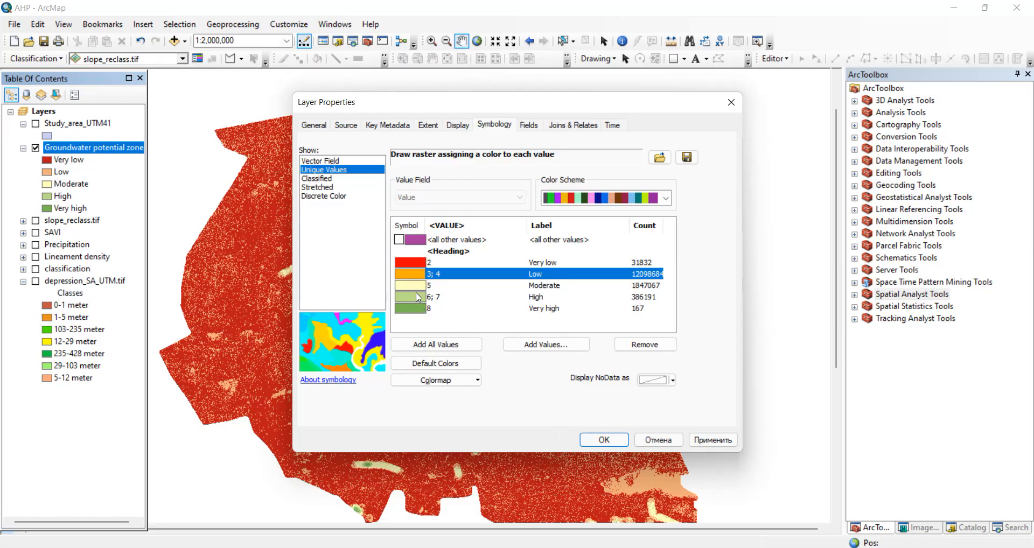
left_click(415, 289)
left_click(415, 297)
left_click(411, 308)
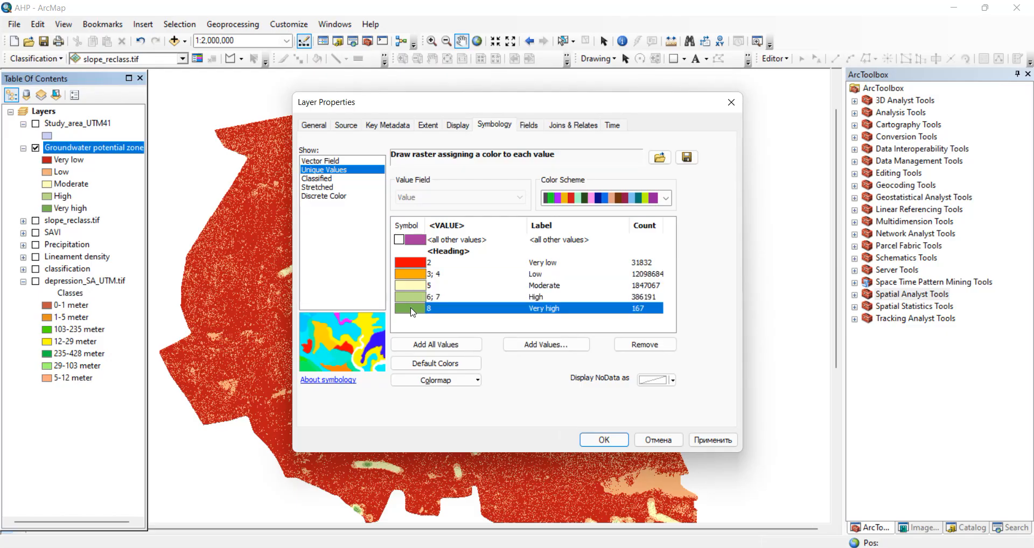
left_click(411, 311)
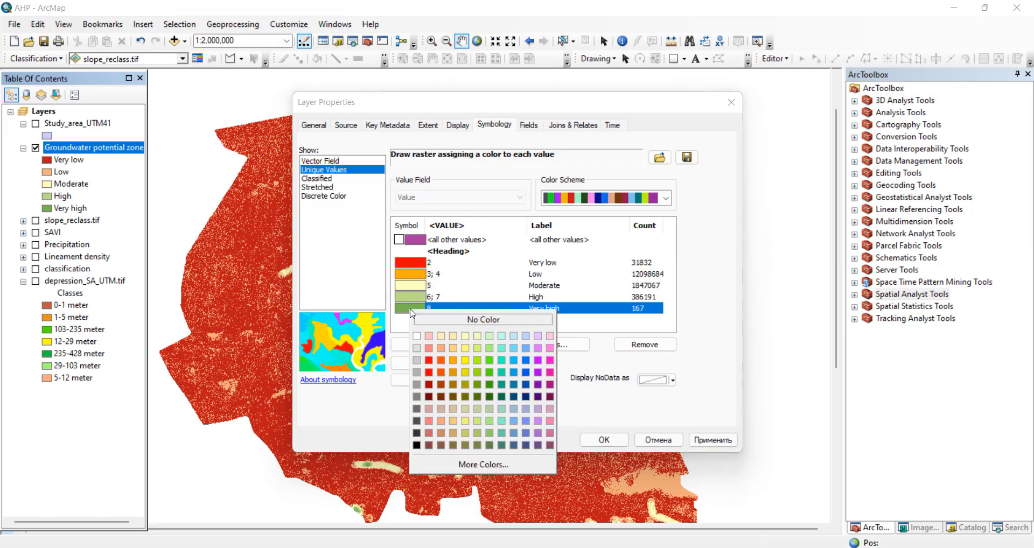
left_click(480, 396)
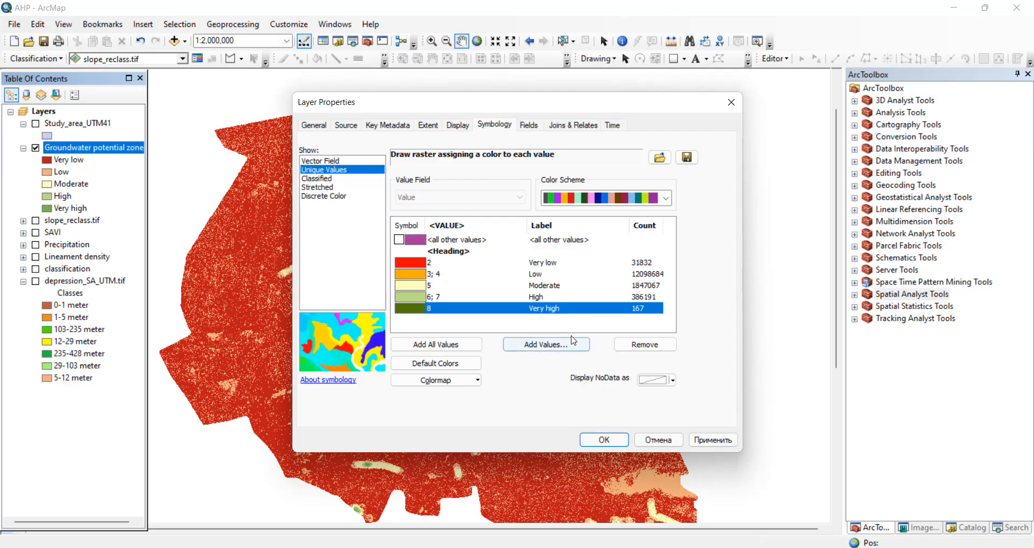
left_click(663, 323)
left_click(616, 441)
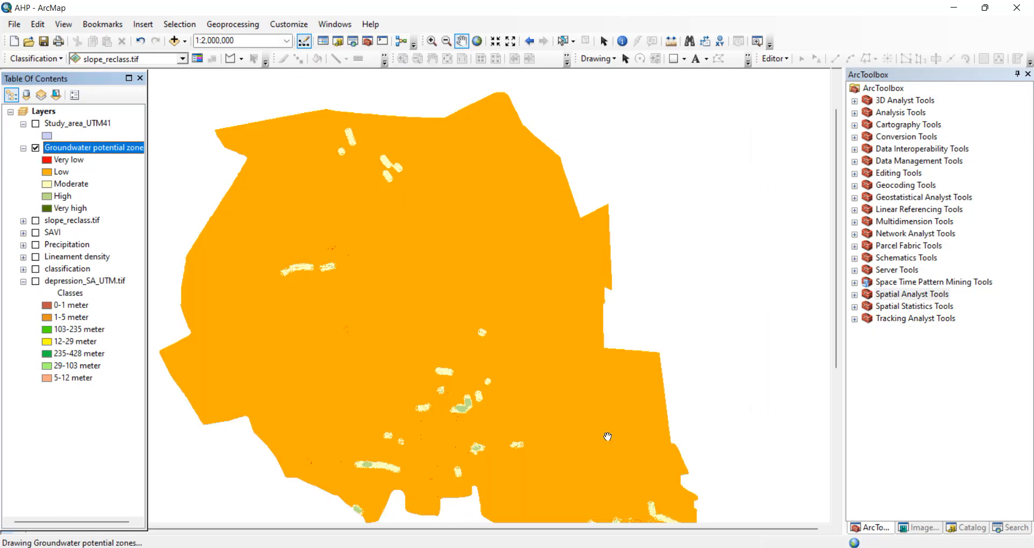
- Review the regrouped map, then ungroup classes 3; 4 and 6; 7 in the layer's unique values symbology
mouse_move(587, 430)
left_mouse_down()
mouse_move(550, 322)
mouse_move(593, 345)
mouse_move(545, 363)
mouse_move(520, 316)
left_mouse_up()
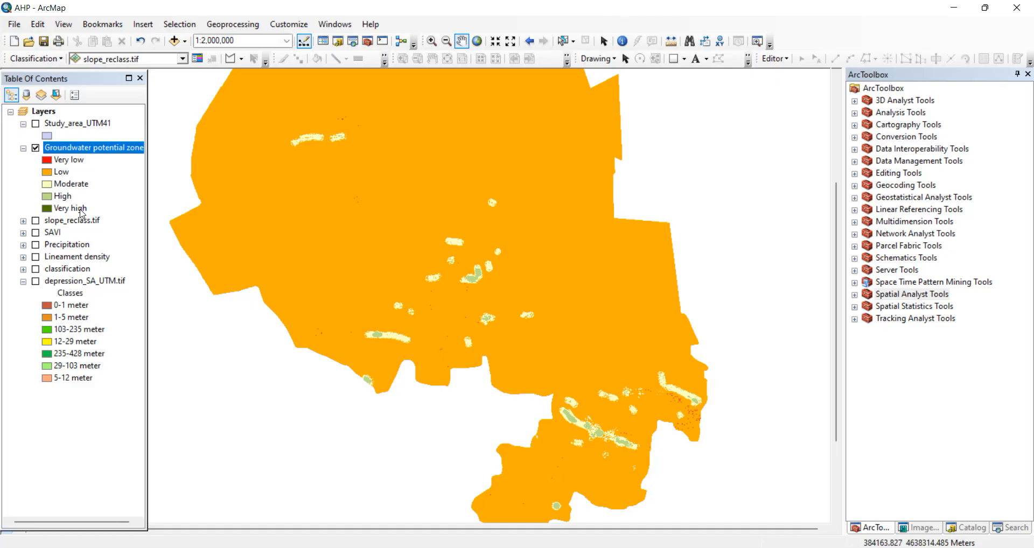
left_click_drag(554, 323, 588, 443)
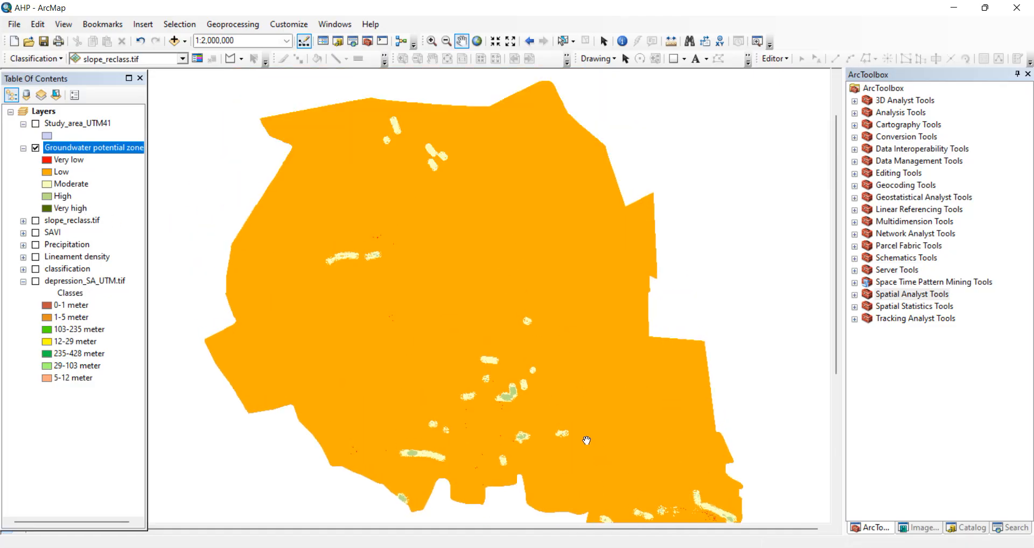
left_click_drag(511, 337, 460, 245)
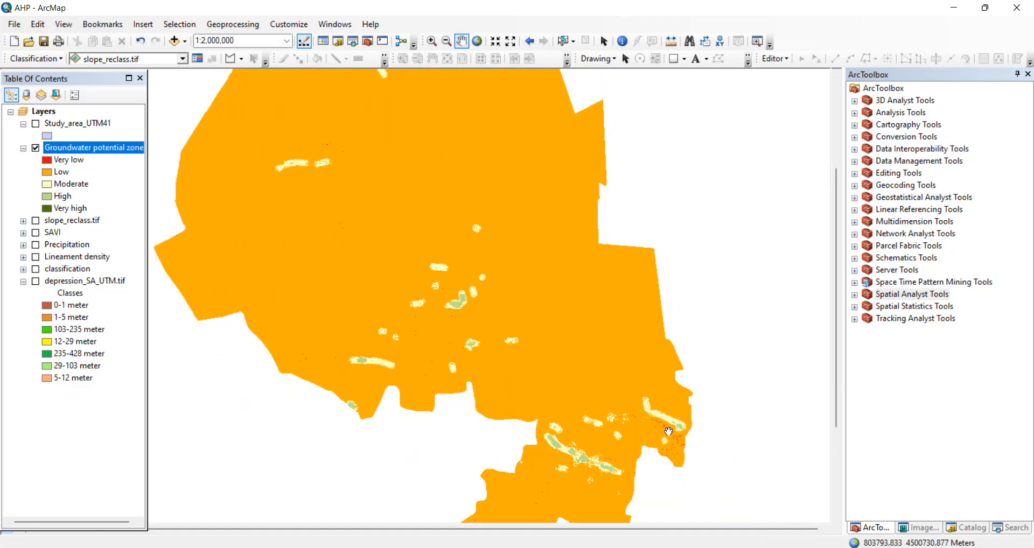
right_click(82, 149)
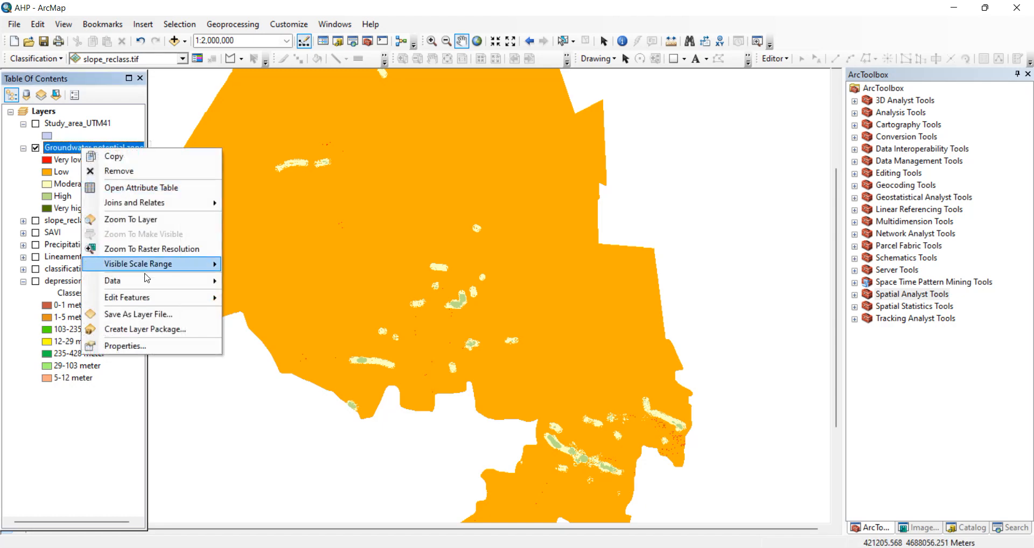
left_click(125, 346)
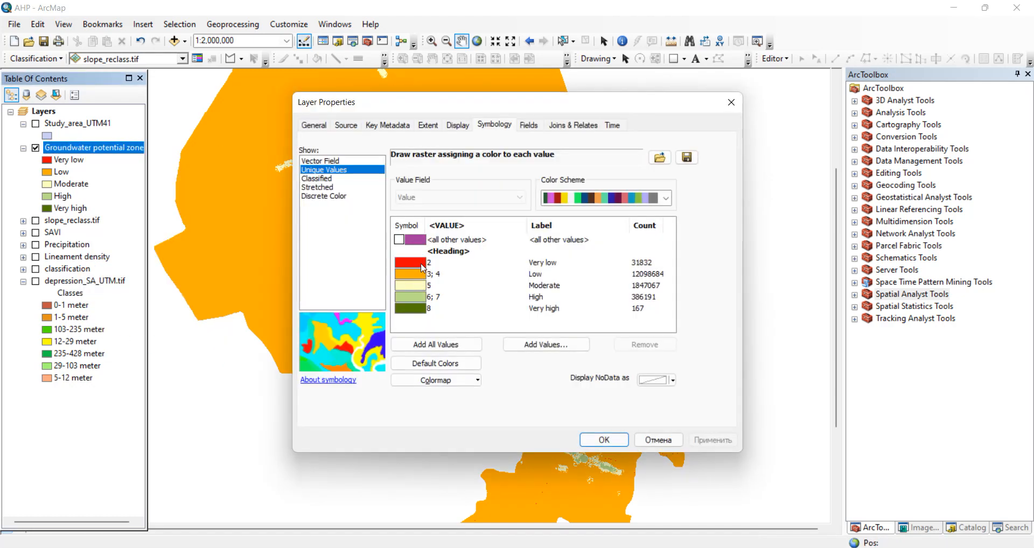
right_click(413, 280)
left_click(438, 302)
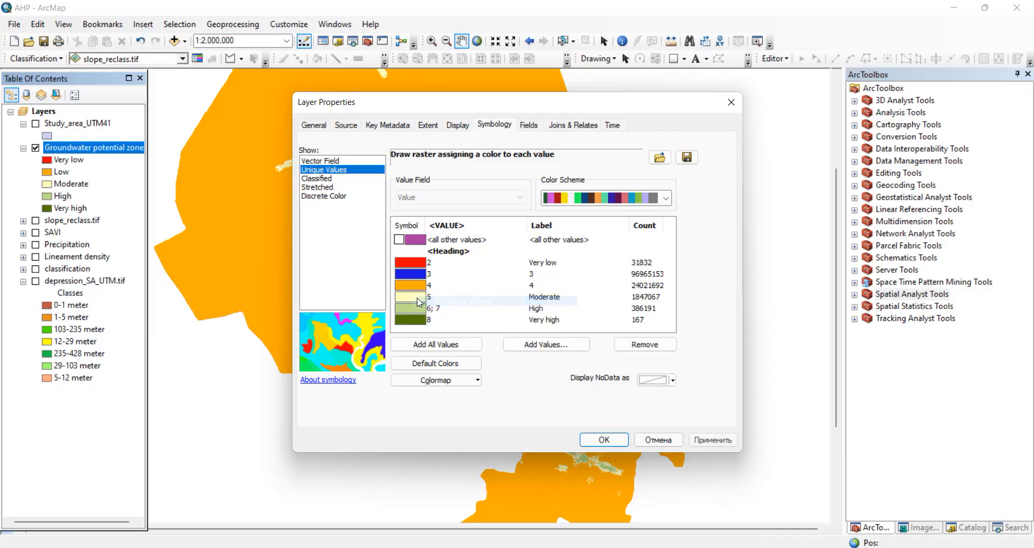
right_click(410, 308)
left_click(436, 330)
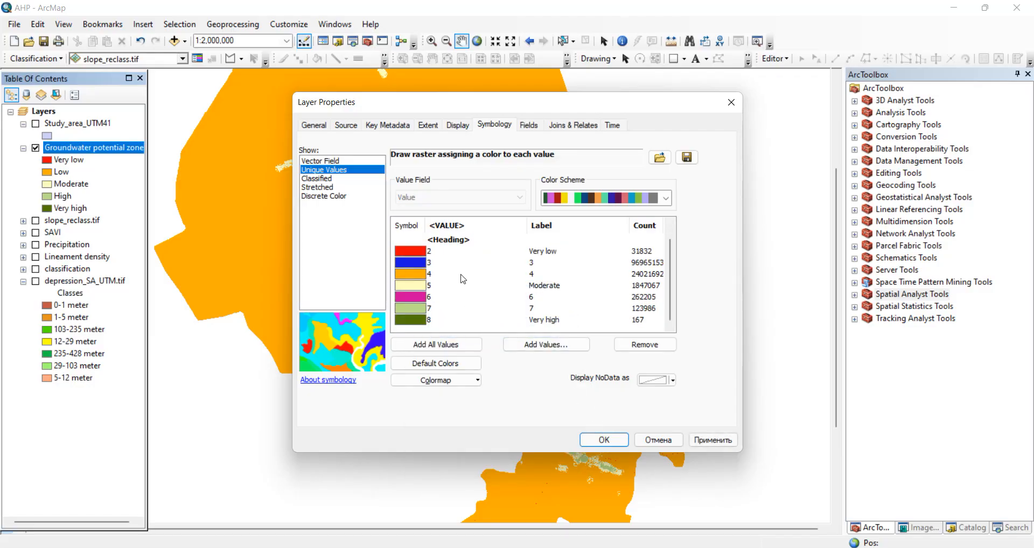
- Apply the orange-yellow-green-blue color ramp to the individual values and accept the layer symbology
left_click(596, 198)
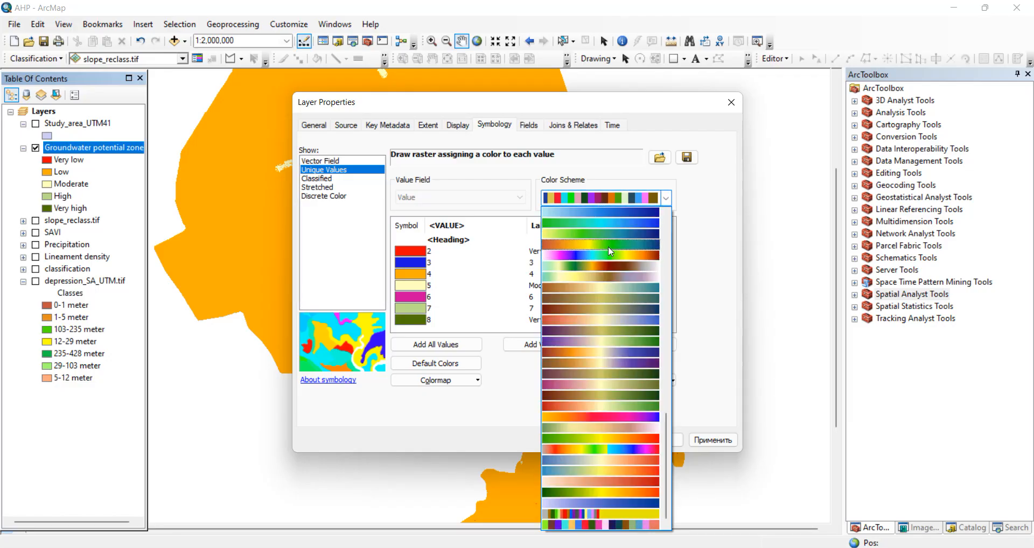
left_click(610, 251)
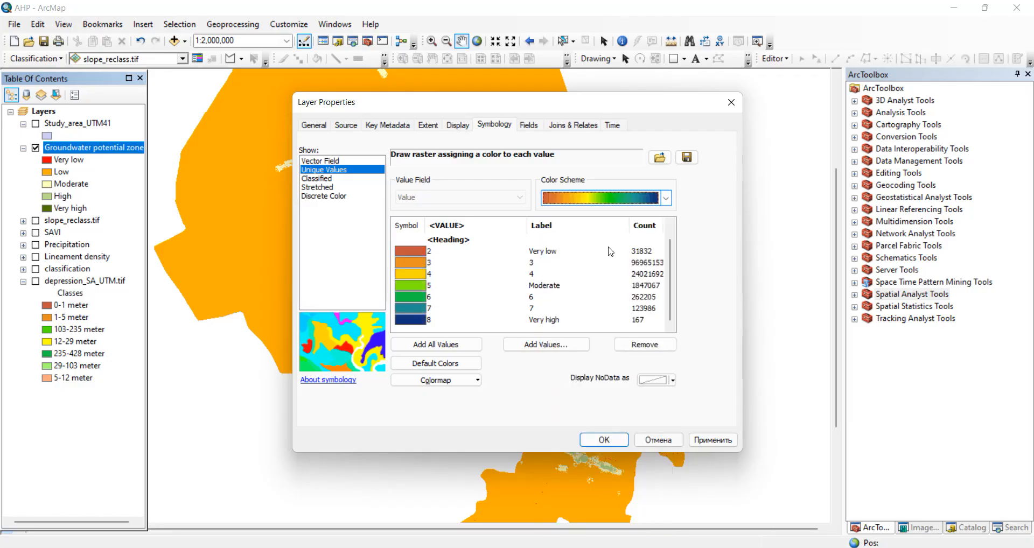
left_click(609, 442)
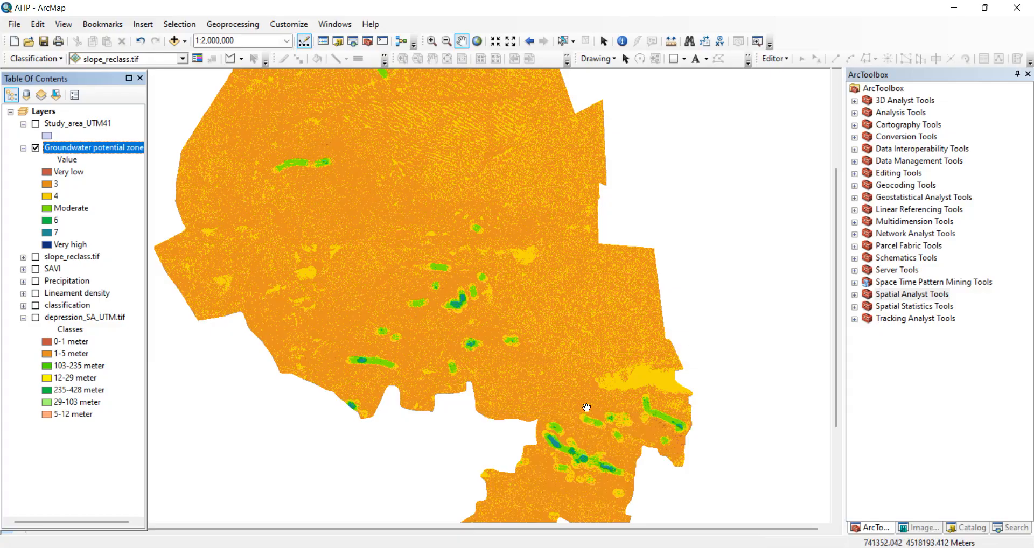
- Review the Groundwater potential zones legend entries 3, 4, 6, 7 and Very high against the whole study area
scroll(541, 373, "up", 1)
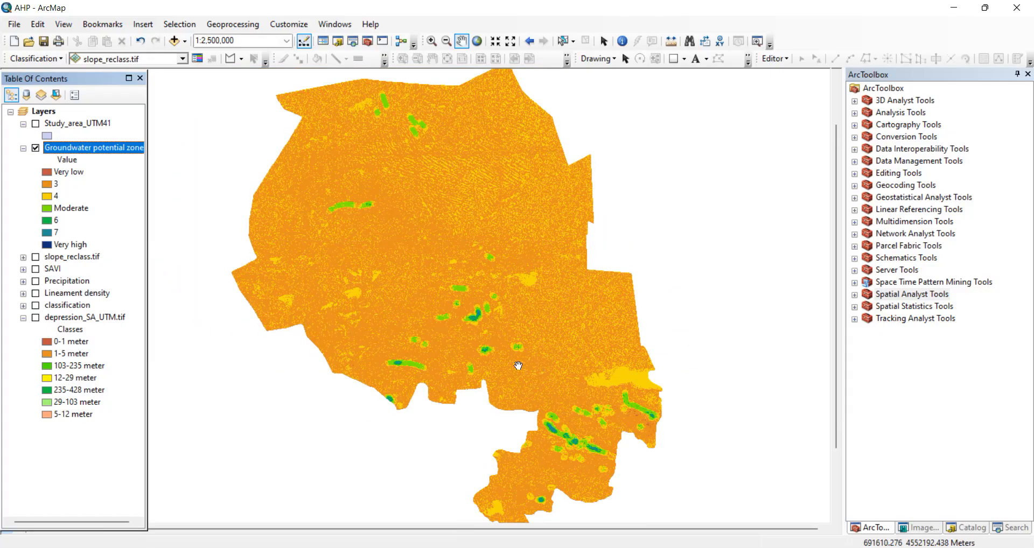
left_click(58, 188)
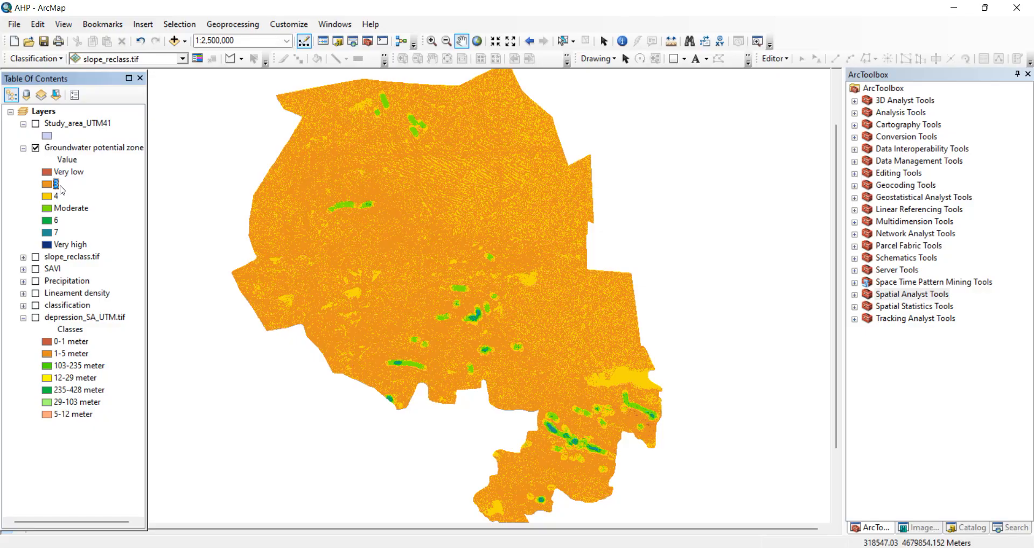
left_click(56, 197)
left_click(57, 232)
left_click(59, 188)
left_click(57, 196)
left_click(59, 221)
left_click(58, 232)
left_click(72, 246)
- Examine how the recolored groundwater potential classes are distributed, from the central clusters to the southeastern part of the study area
left_click_drag(513, 319, 528, 311)
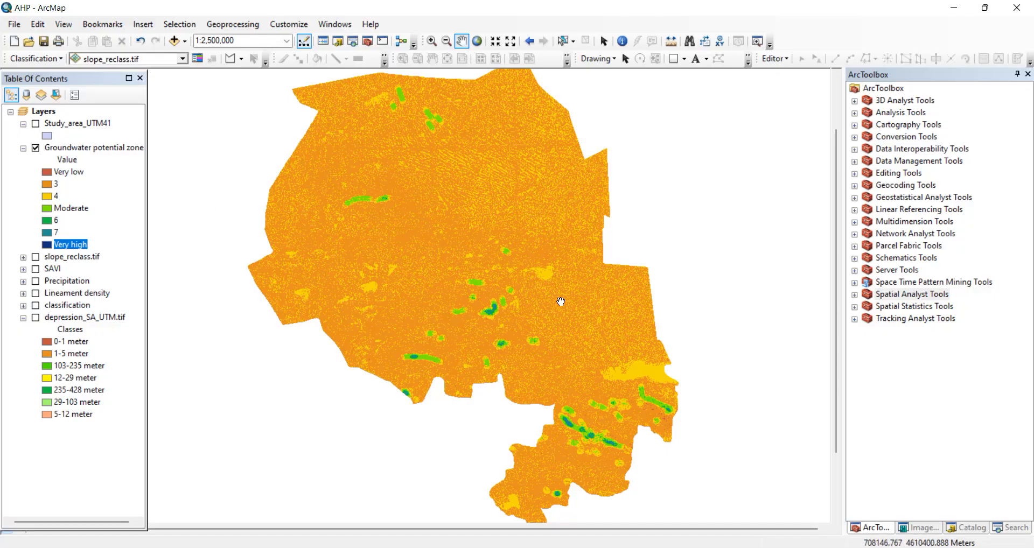
scroll(561, 302, "down", 1)
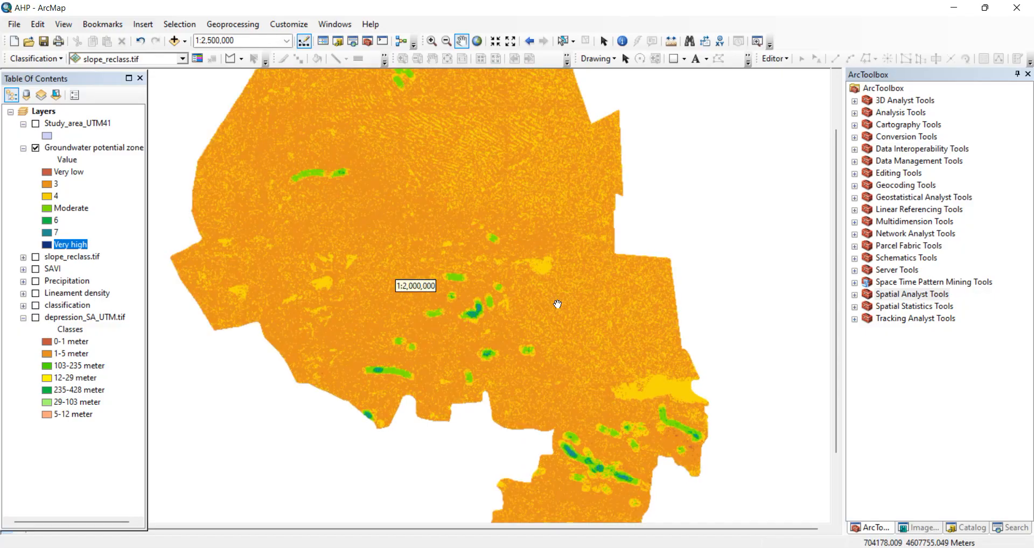
left_click_drag(459, 270, 408, 304)
left_click_drag(410, 338, 393, 256)
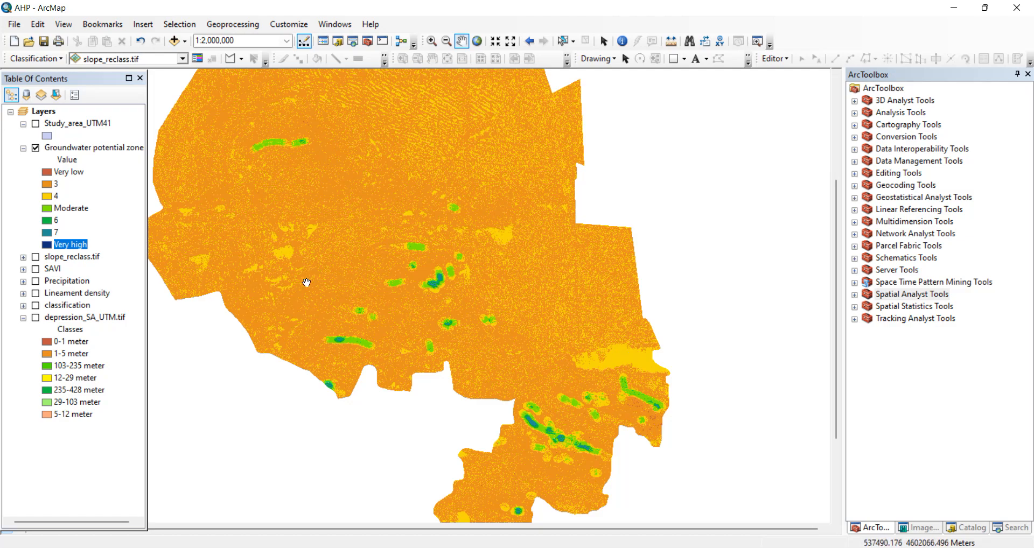
left_click_drag(417, 345, 427, 300)
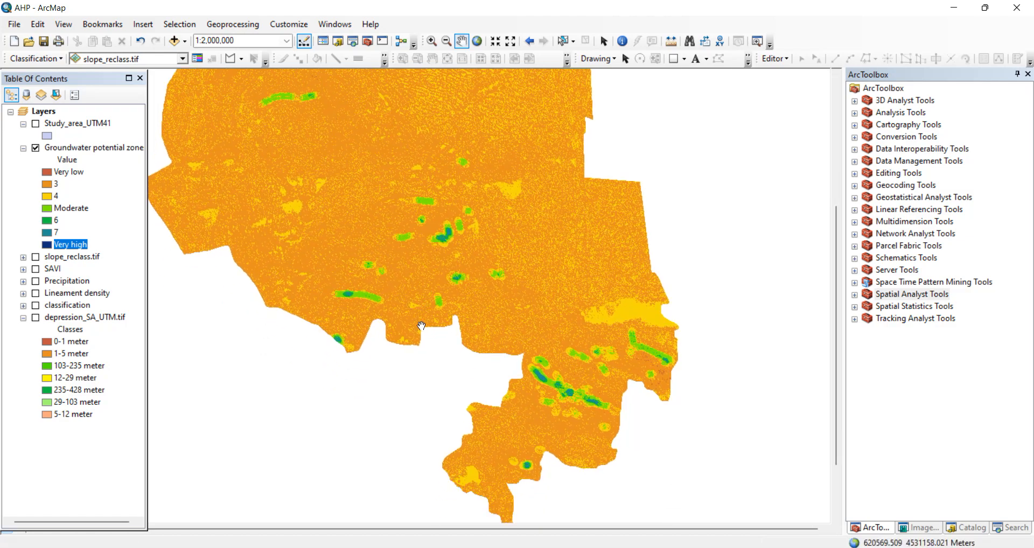
scroll(421, 325, "up", 1)
mouse_move(456, 276)
left_mouse_down()
mouse_move(479, 348)
mouse_move(463, 322)
left_mouse_up()
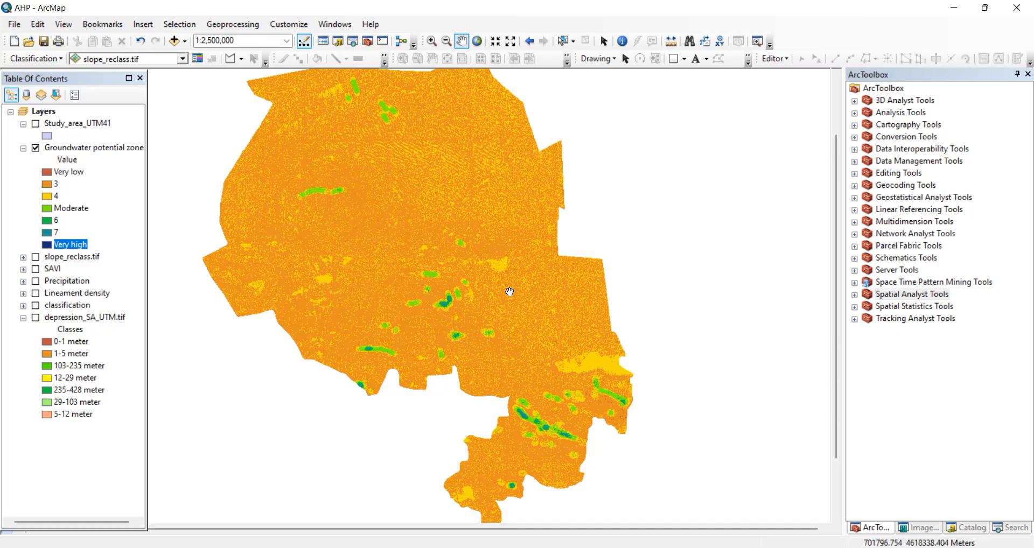
left_click_drag(500, 310, 519, 311)
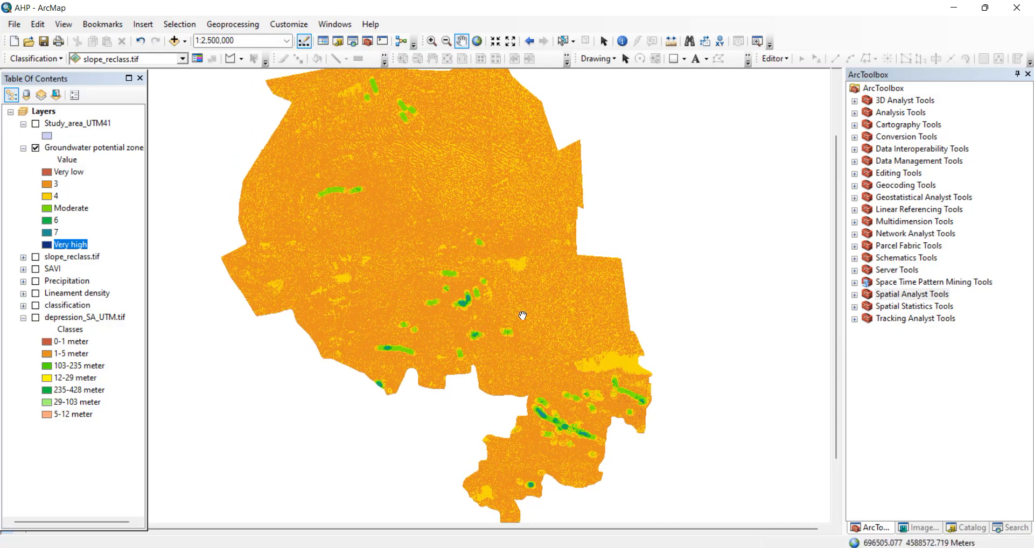